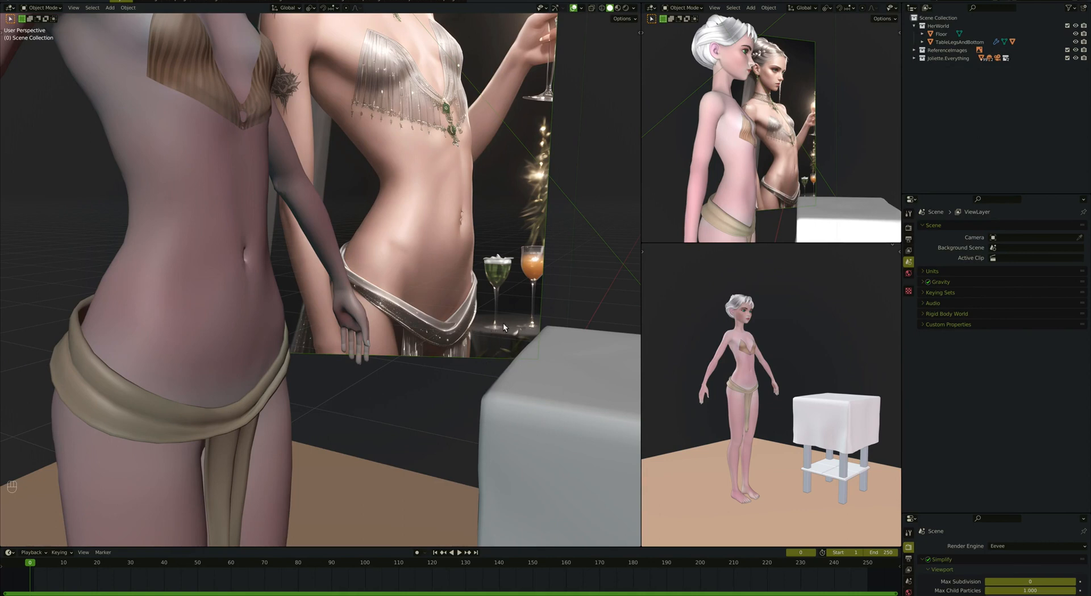
Delete the old tablecloth and the table's legs and bottom shelf from the scene.
super+scroll(494, 323, down, 5)
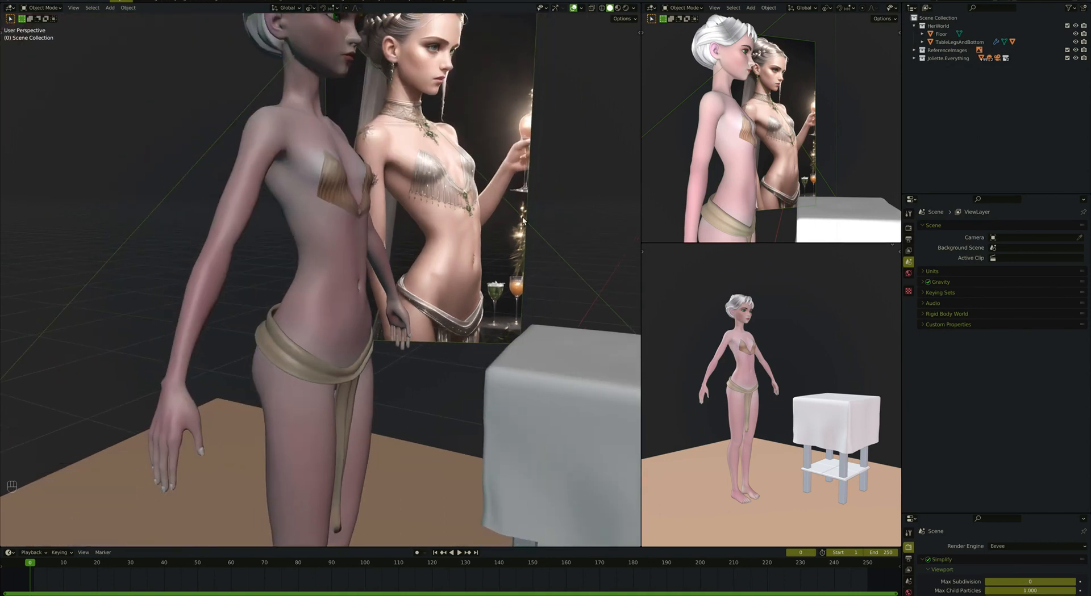
super+scroll(511, 205, down, 4)
scroll(511, 205, right, 5)
shift+scroll(511, 206, right, 3)
super+scroll(511, 206, down, 3)
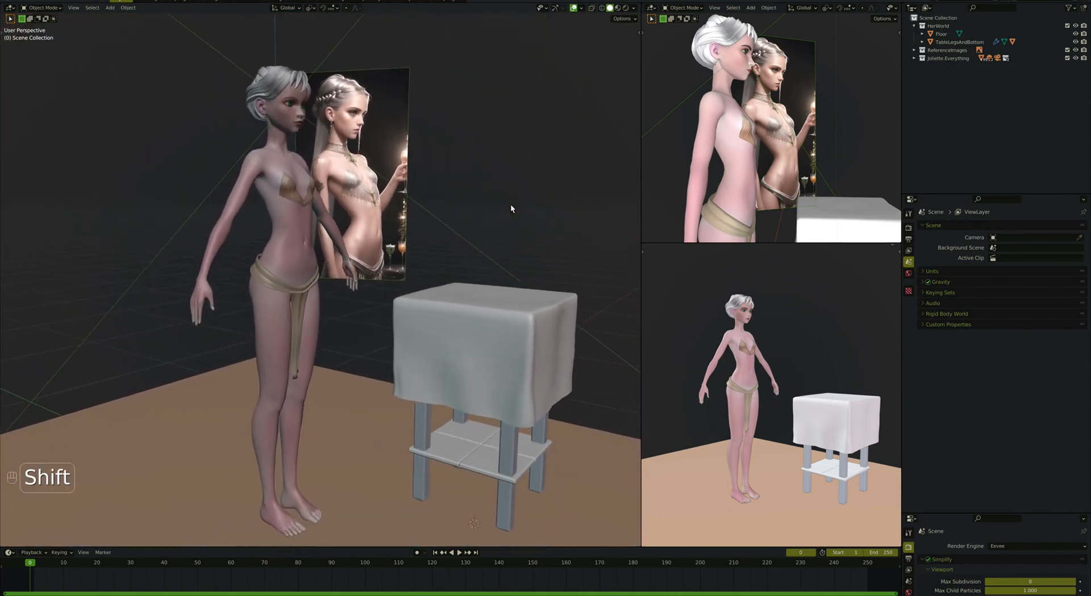
shift+scroll(511, 206, down, 2)
scroll(510, 204, right, 3)
click(465, 436)
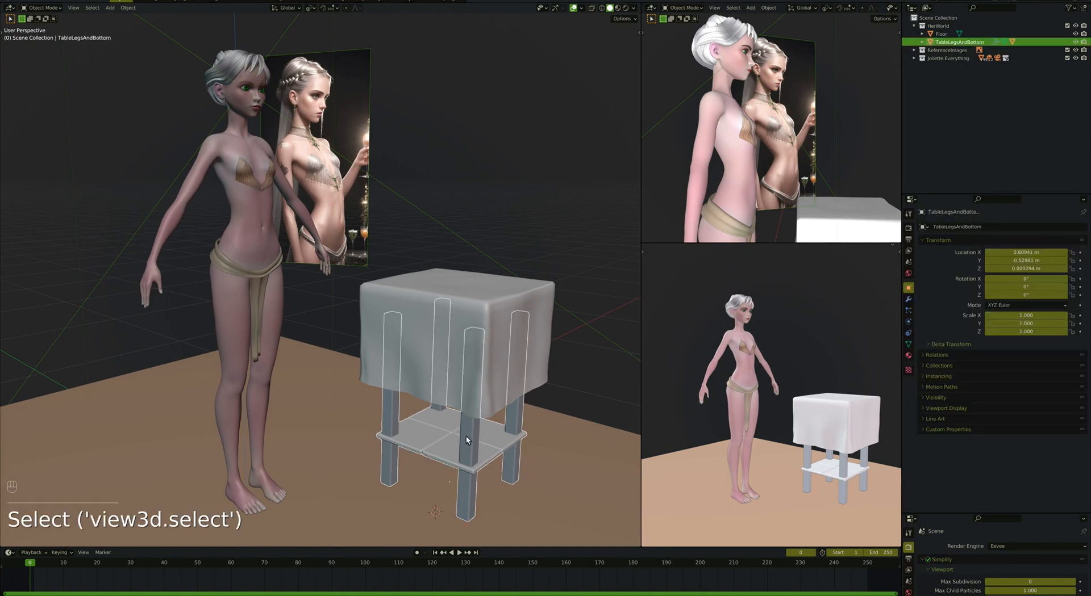
click(467, 322)
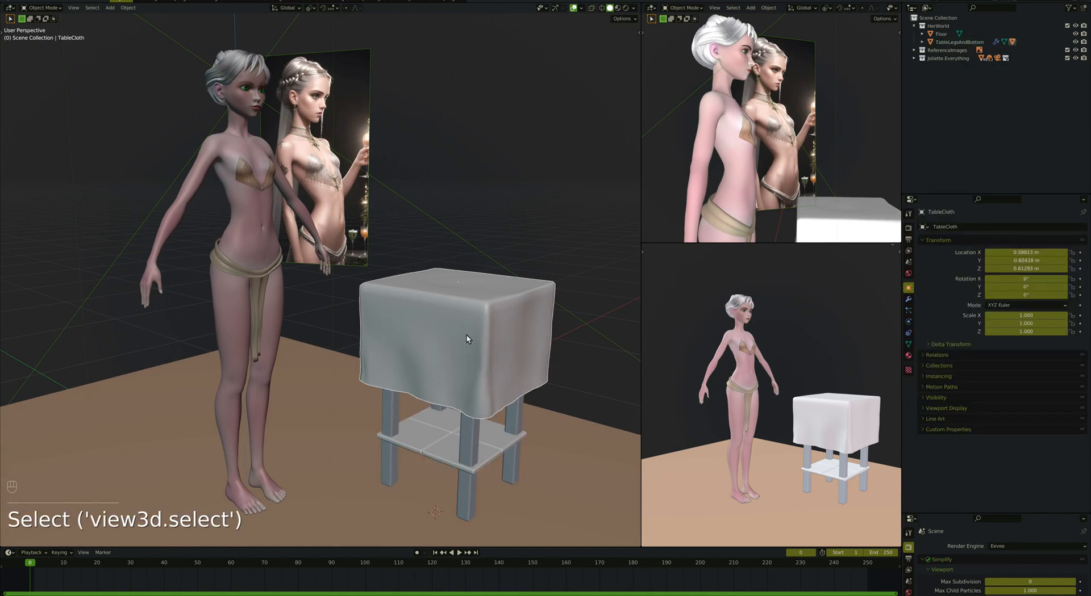
shift+click(465, 427)
key(x)
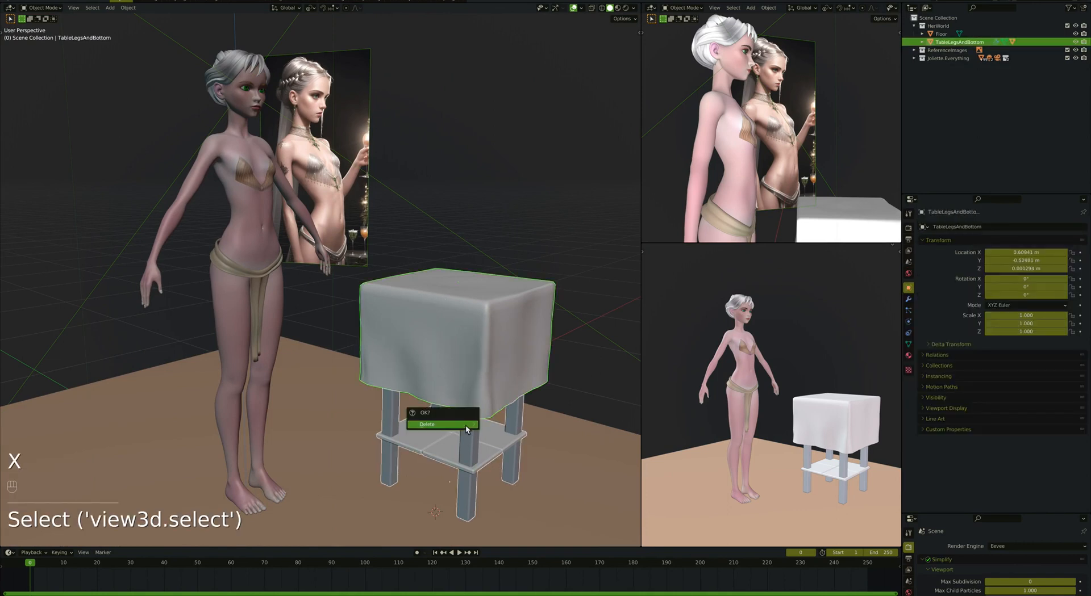
click(465, 425)
Add a cube beside the character and scale its mesh down to about 0.15.
scroll(465, 425, down, 5)
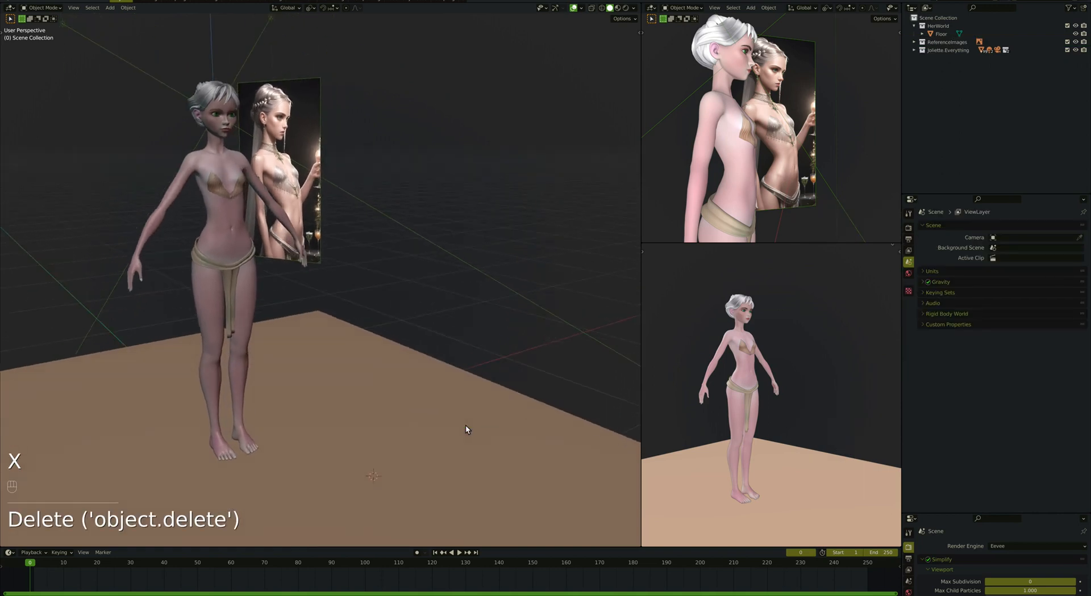
scroll(466, 425, up, 1)
key(shift+a)
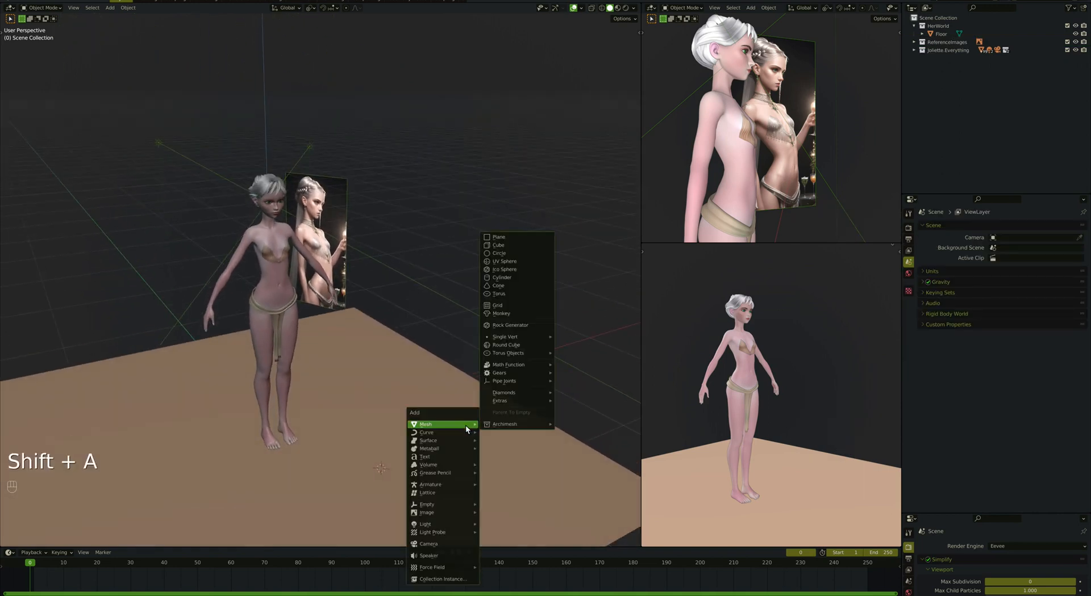
click(515, 246)
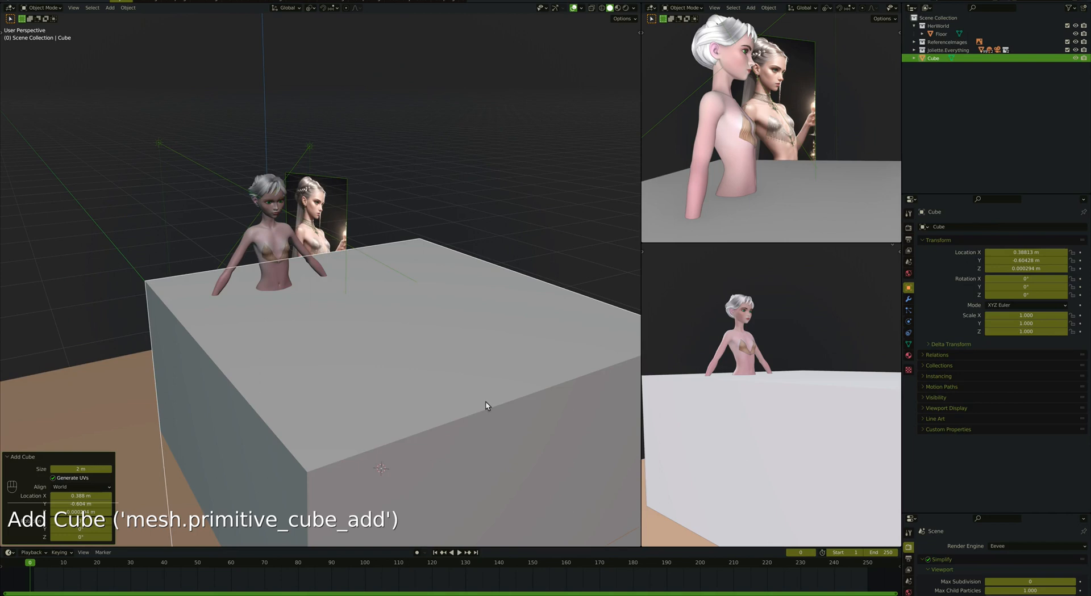
middle_drag(485, 401, 502, 409)
key(Tab)
key(s)
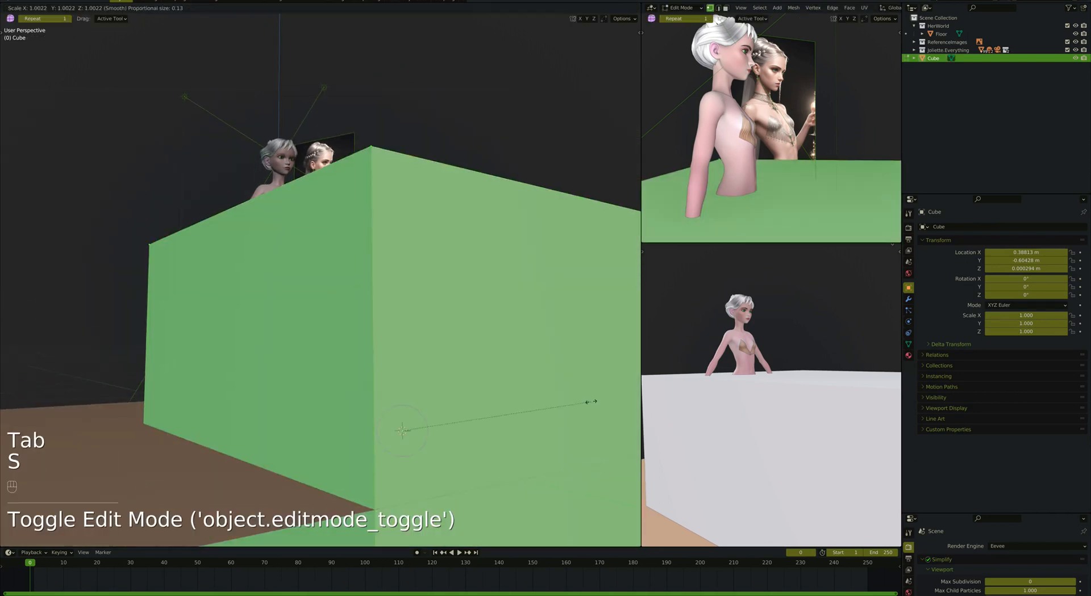
click(431, 434)
Raise the cube's mesh about 0.15 m along Z so it rests on the floor.
key(g)
key(z)
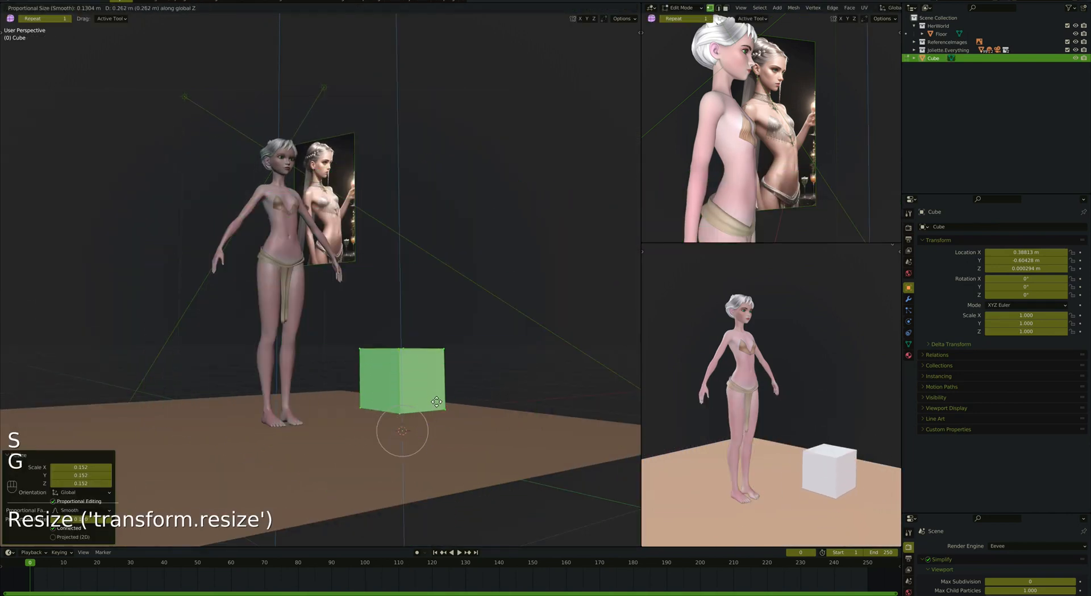
key(shift)
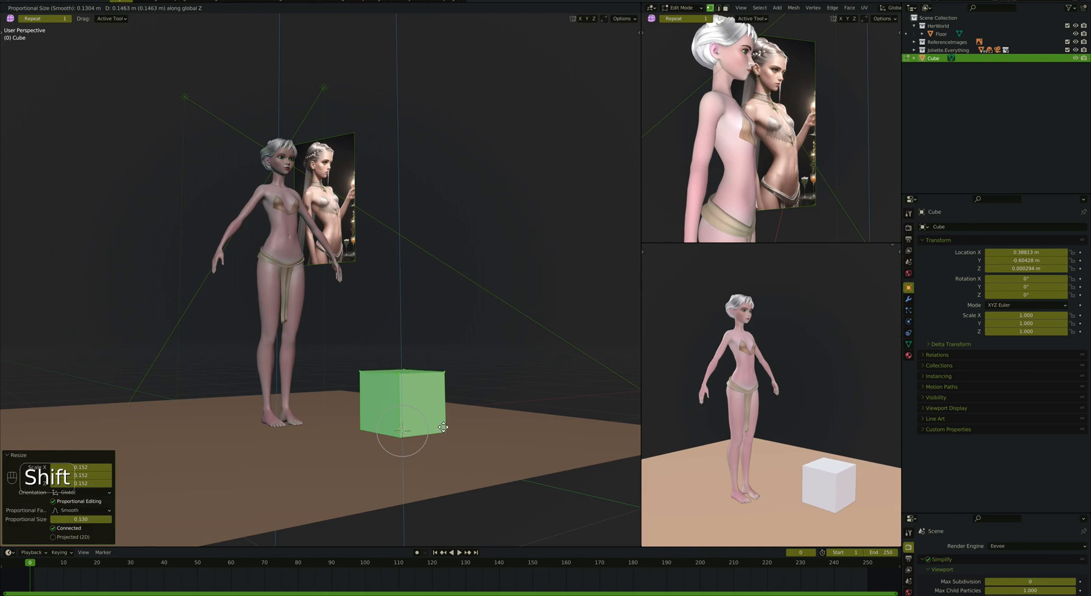
click(443, 419)
Narrow the cube horizontally to about 0.16 as a table leg and offset it about 0.14 m in X and -0.16 m in Y.
key(s)
key(shift+z)
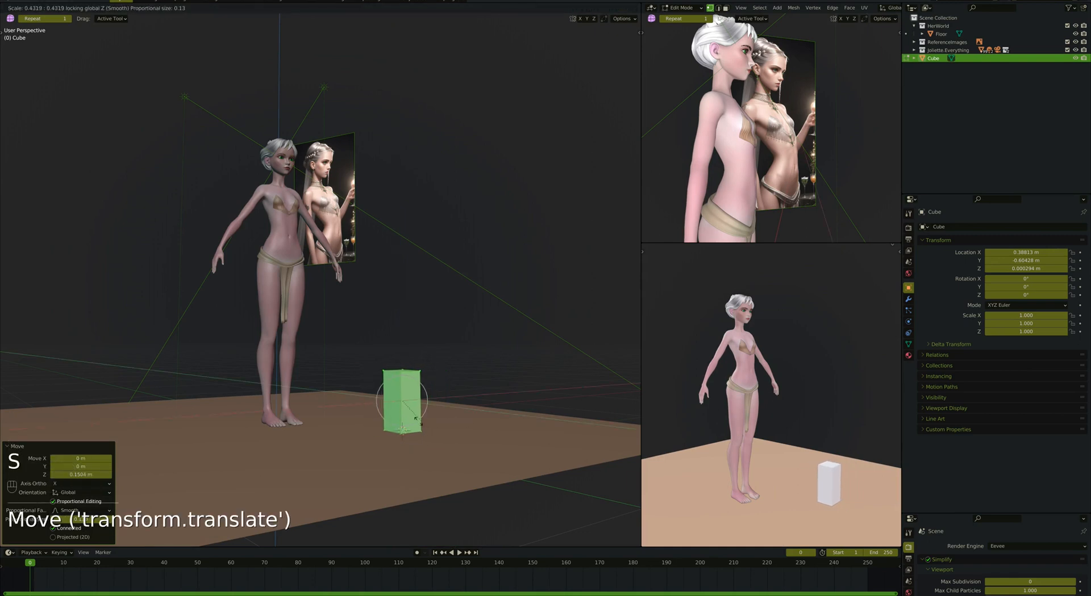
click(400, 424)
middle_drag(400, 423, 402, 433)
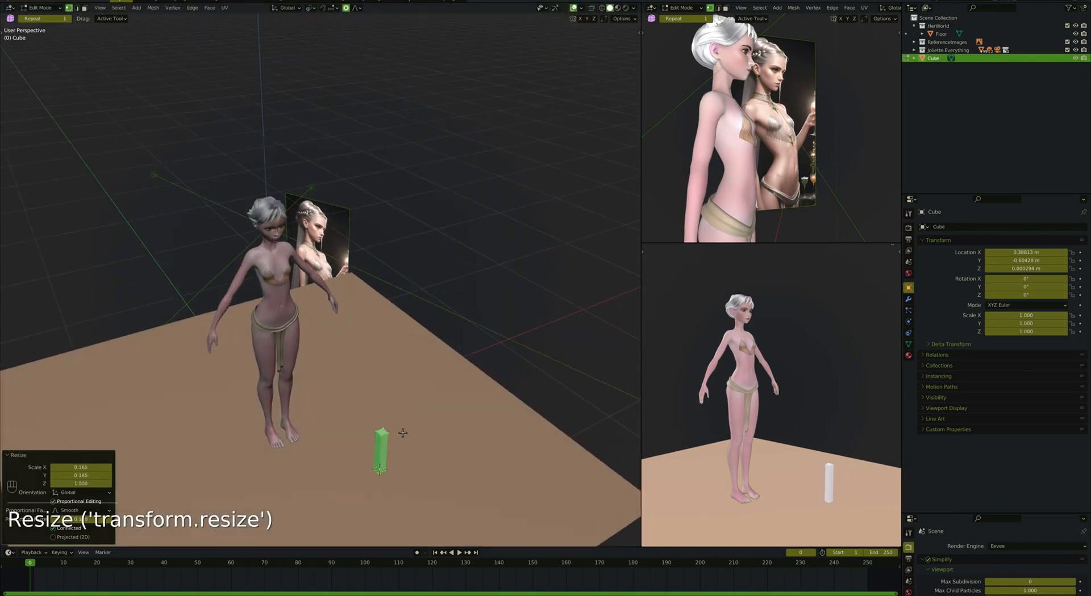
key(g)
click(395, 477)
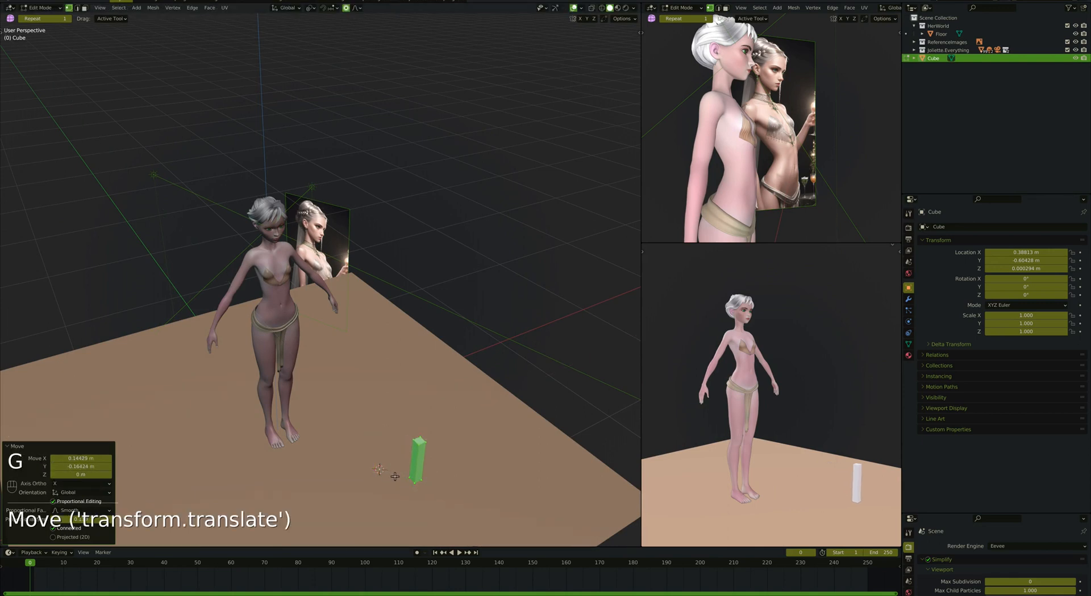
Add a Mirror modifier to the leg and mirror it across both the X and Y axes.
click(908, 298)
click(980, 227)
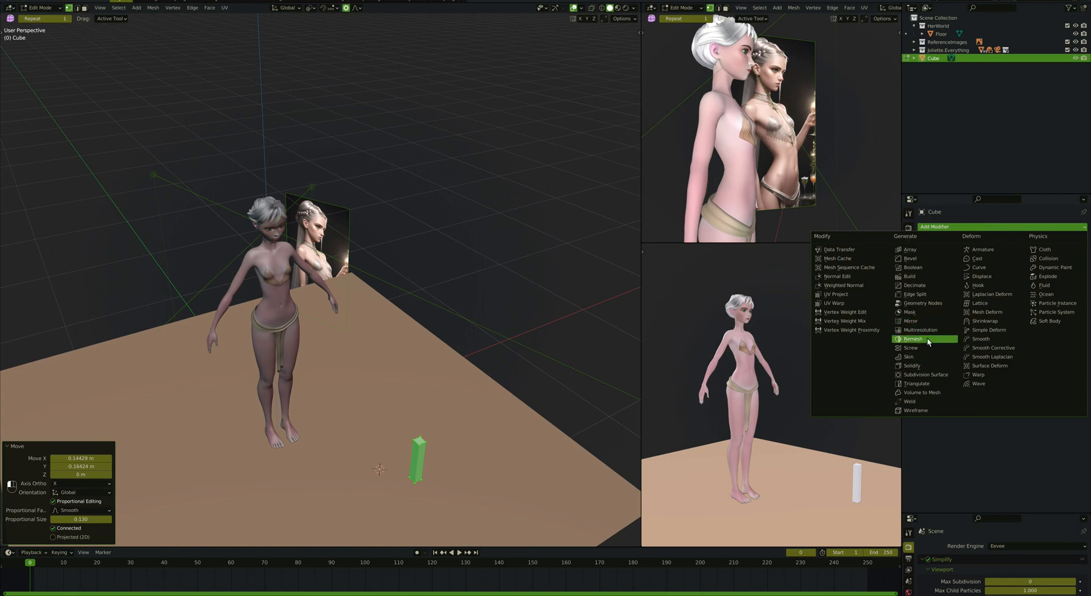
click(919, 321)
click(1028, 253)
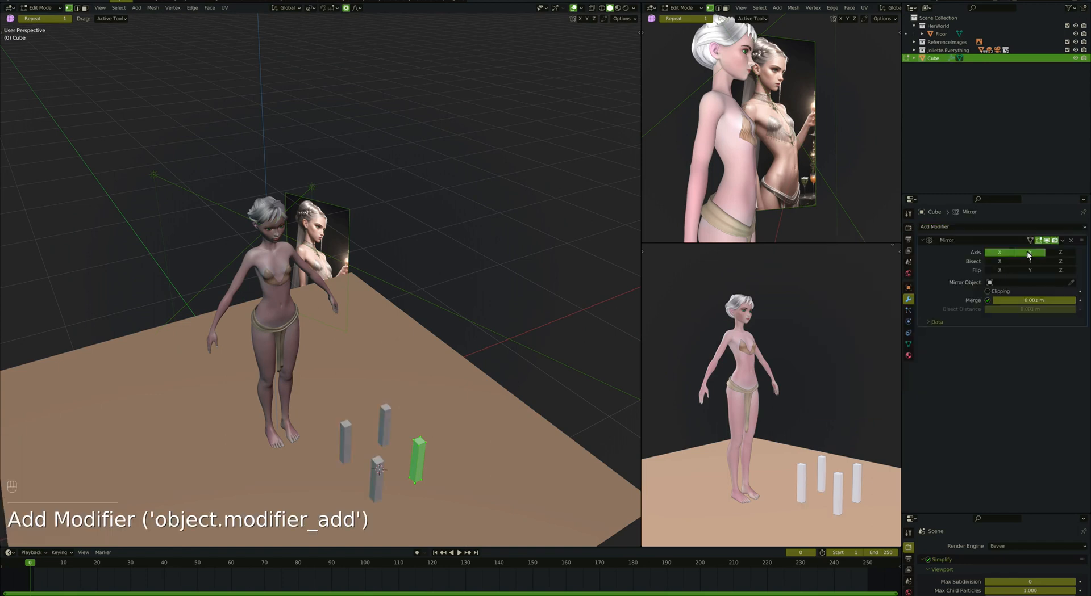
In top view, shift the leg outward about 0.037 m in X and -0.006 m in Y.
key(super+Up)
key(g)
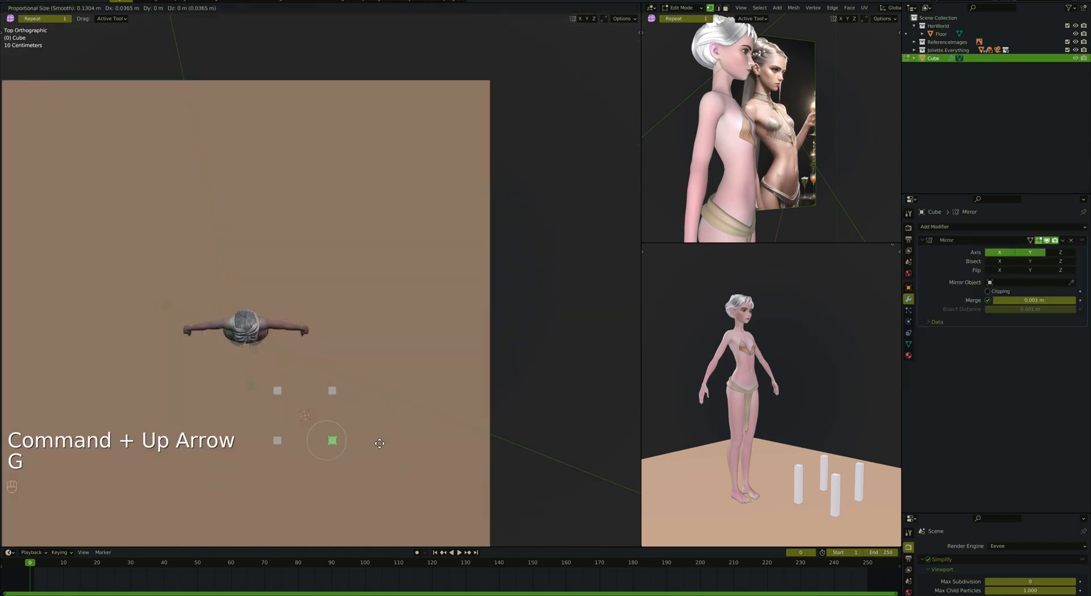
click(379, 444)
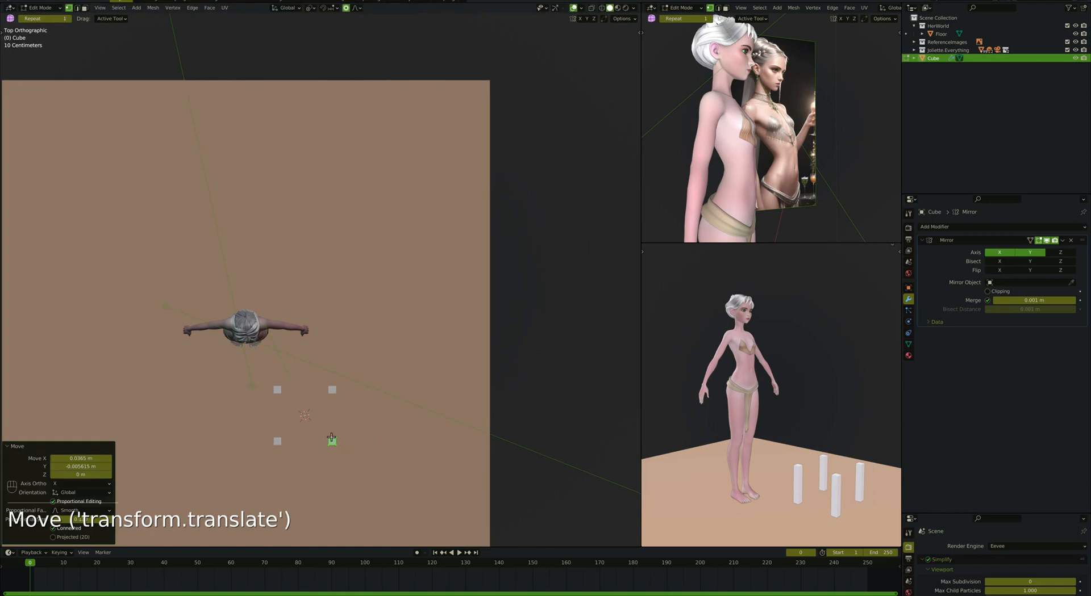
Add a second cube within the same mesh, scale it to about 0.128 and flatten it into a thin slab.
key(shift)
key(shift+a)
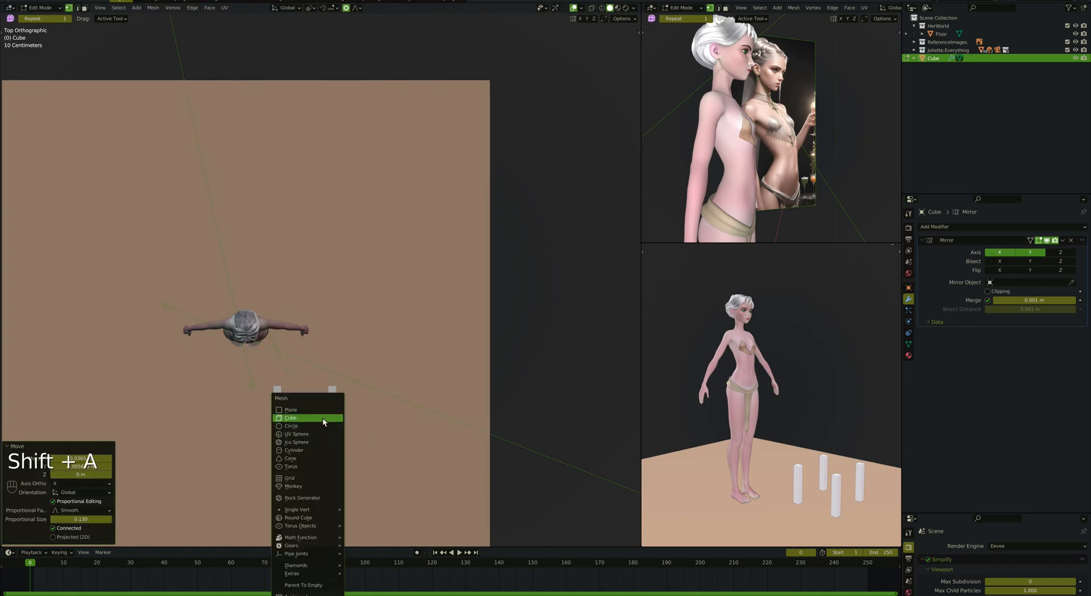
click(322, 418)
key(s)
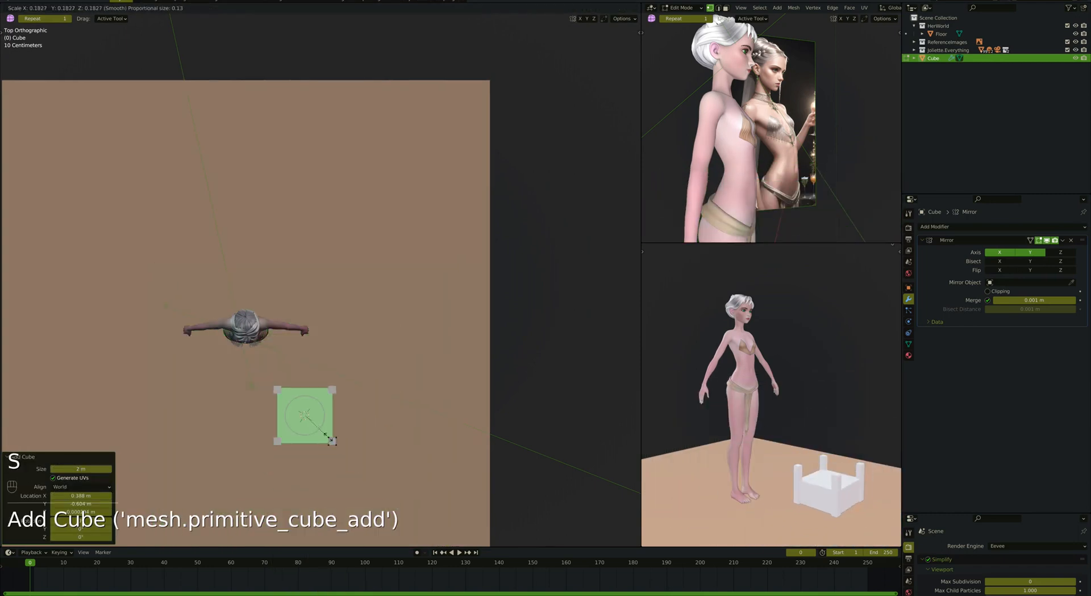
click(324, 433)
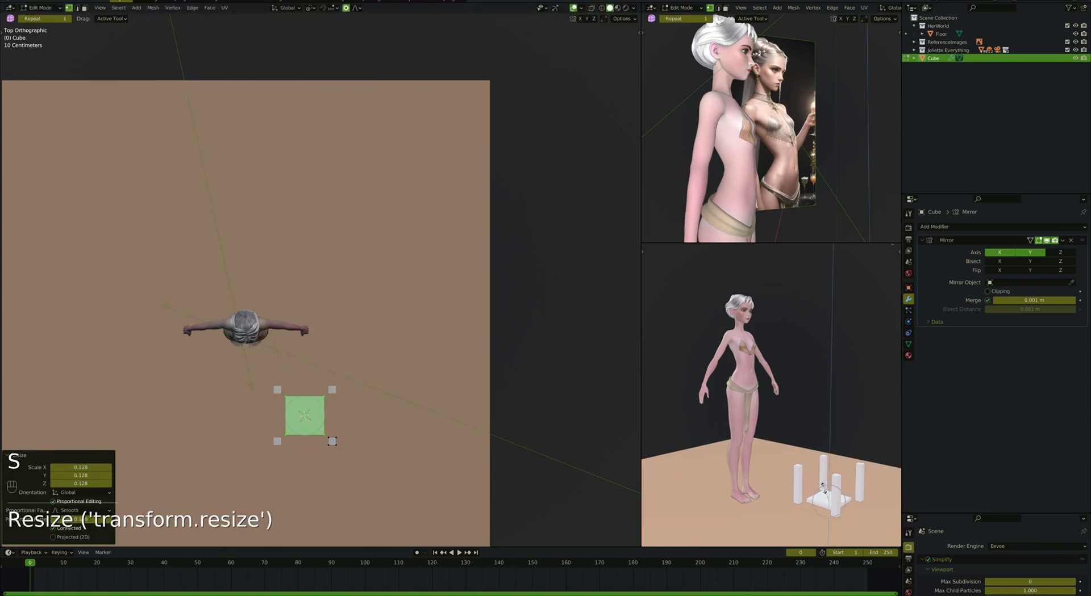
Raise the slab to mid-leg height and move it about 0.132 m in X and -0.132 m in Y into the leg's quadrant.
key(g)
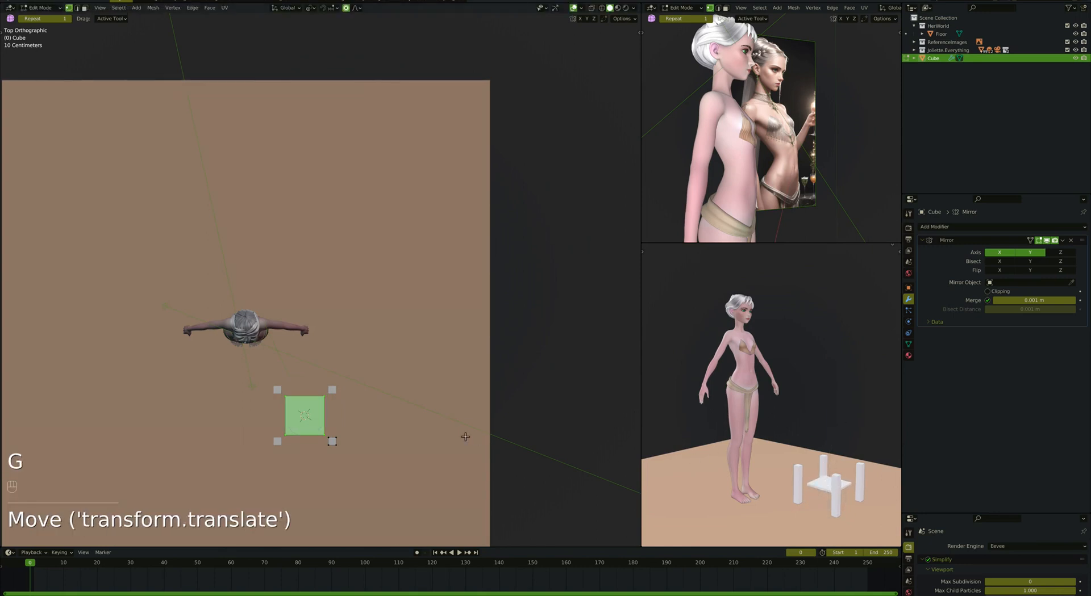
key(g)
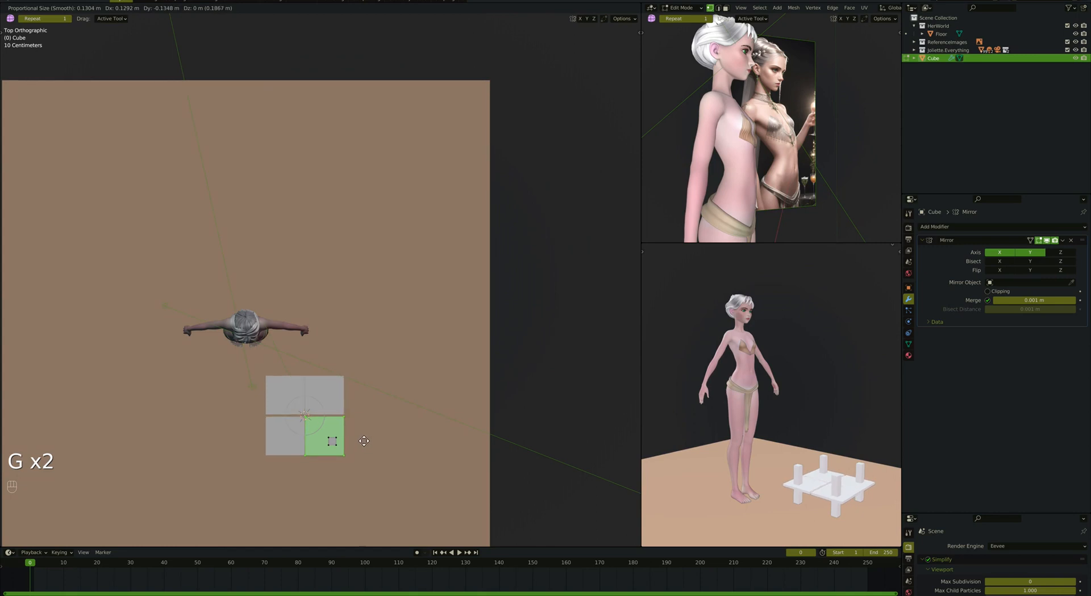
click(364, 441)
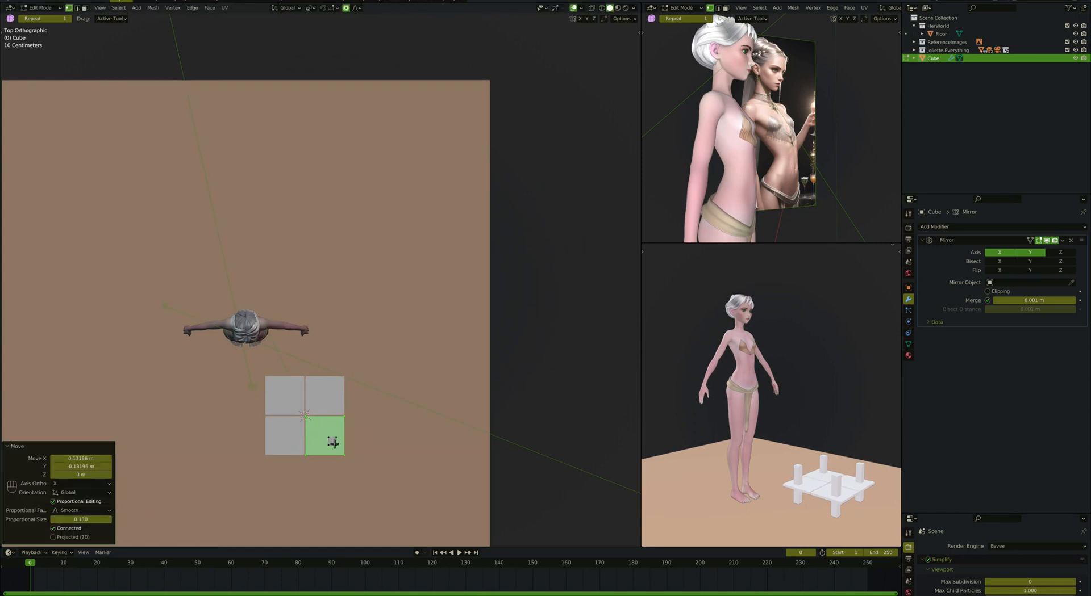
Select the whole leg in top view and move it near the slab's outer corner, about 0.036 m in X and -0.045 m in Y.
click(333, 443)
key(l)
key(g)
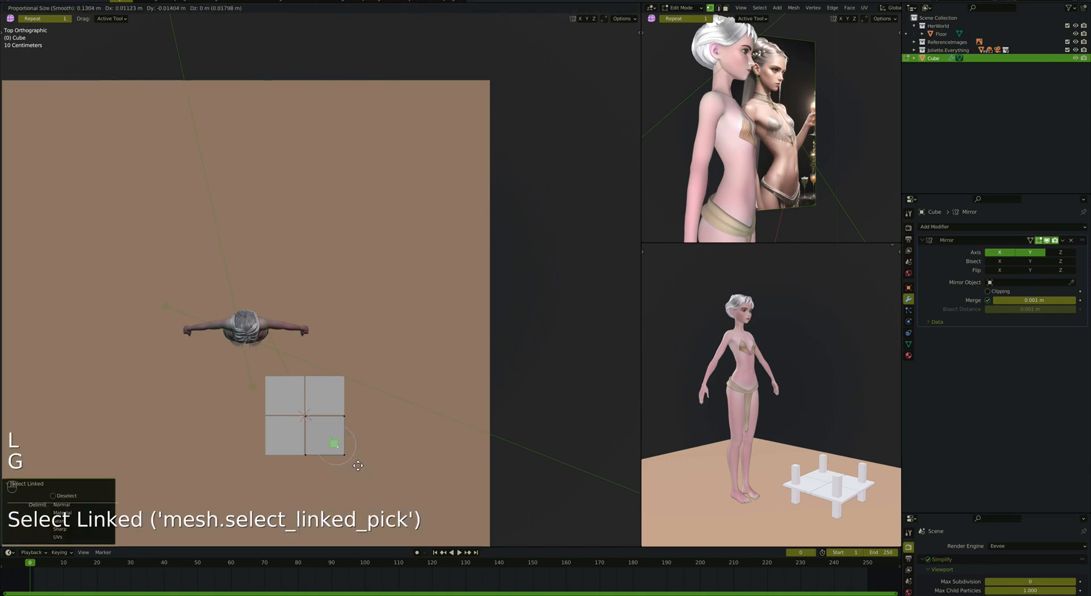
click(360, 469)
scroll(320, 448, up, 6)
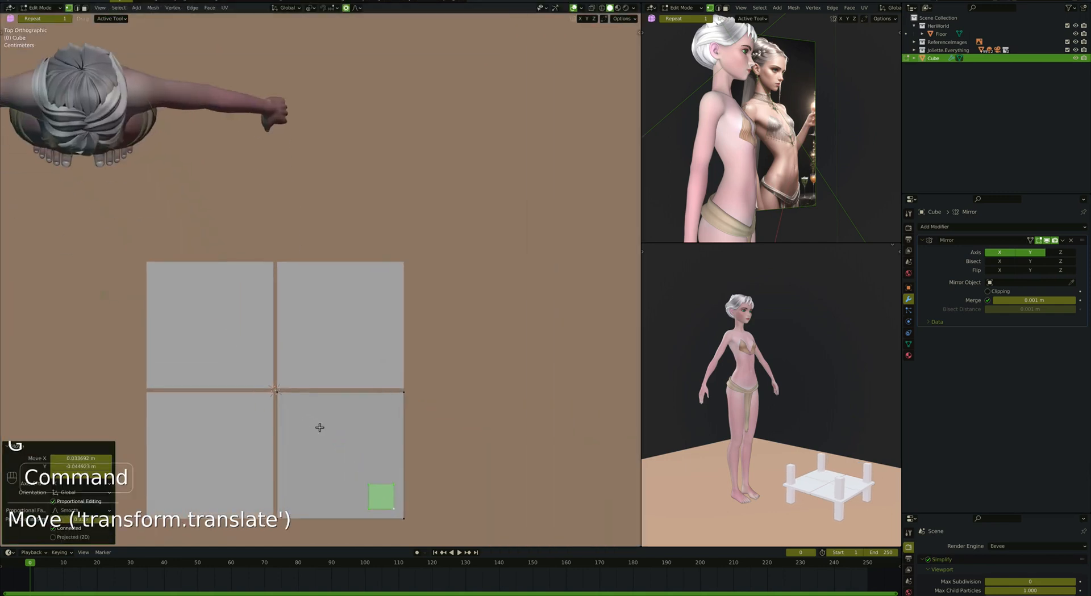
key(g)
click(326, 434)
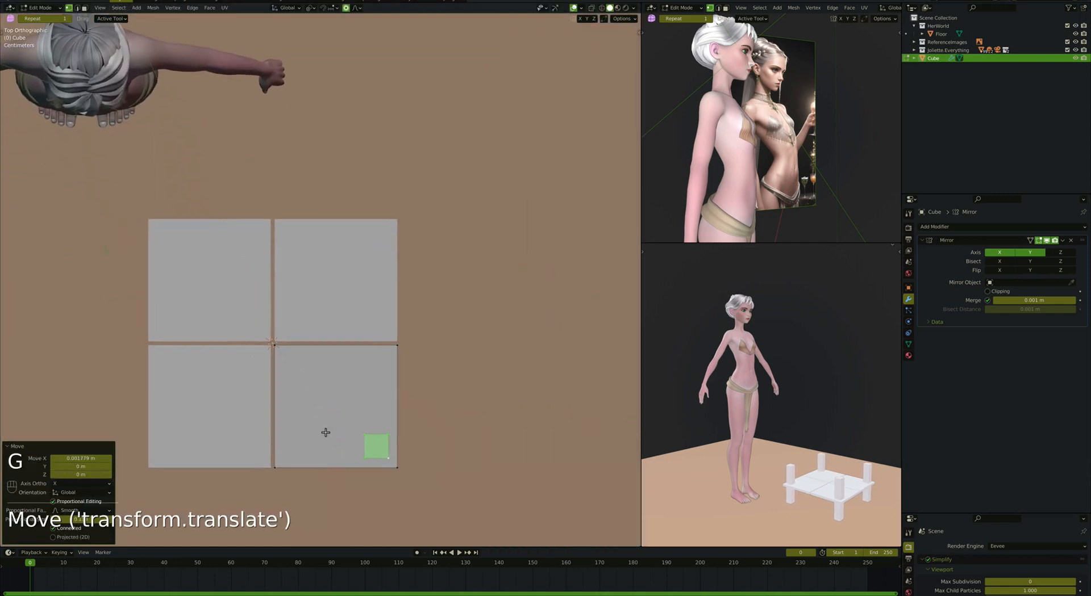
Select the linked slab faces and move them about -0.0026 m in X and 0.0024 m in Y to narrow the central gap.
super+scroll(324, 409, down, 2)
scroll(324, 409, down, 5)
scroll(324, 409, down, 5)
shift+scroll(325, 409, down, 3)
super+scroll(391, 349, up, 2)
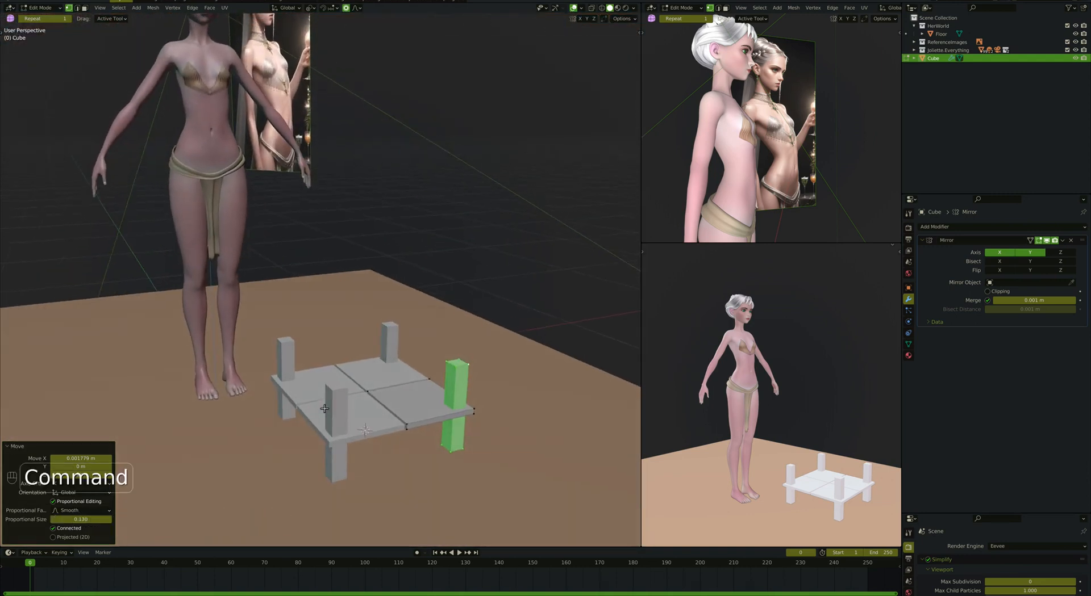
scroll(391, 349, down, 4)
scroll(434, 400, up, 4)
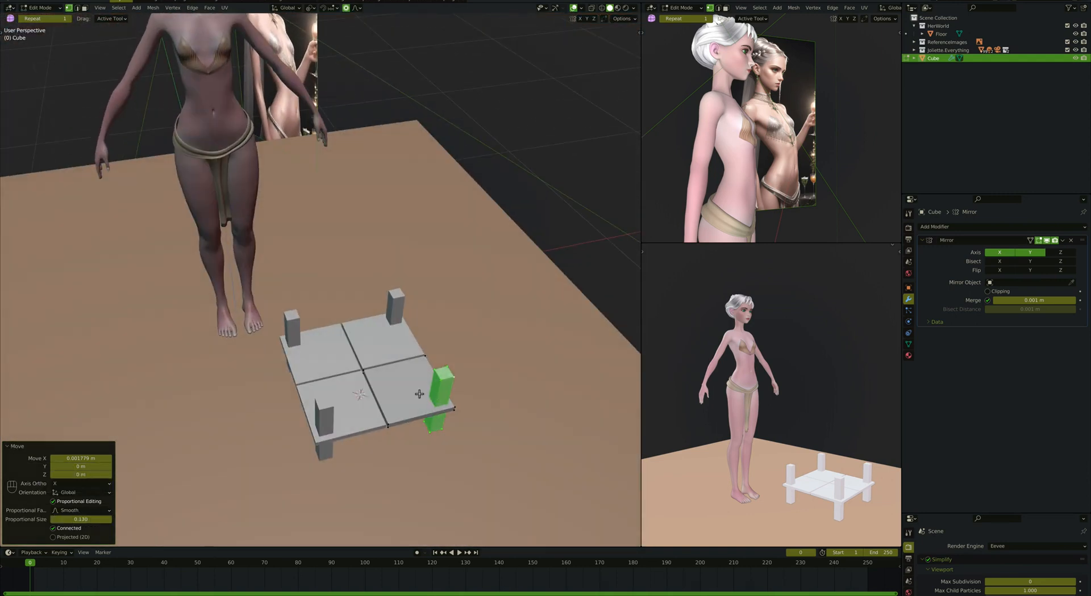
click(414, 393)
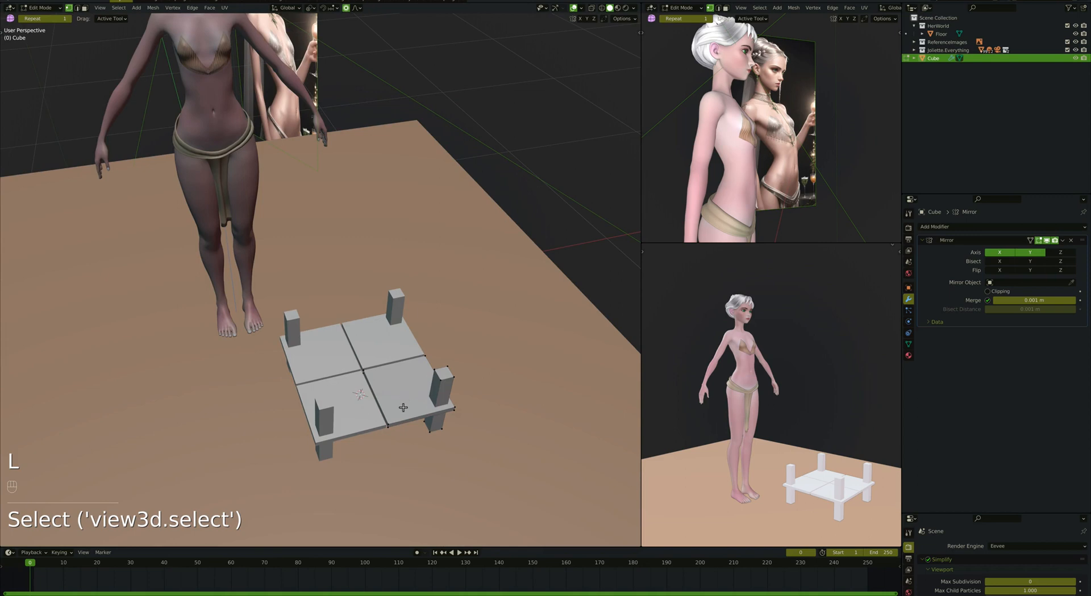
key(3)
key(l)
key(super+Up)
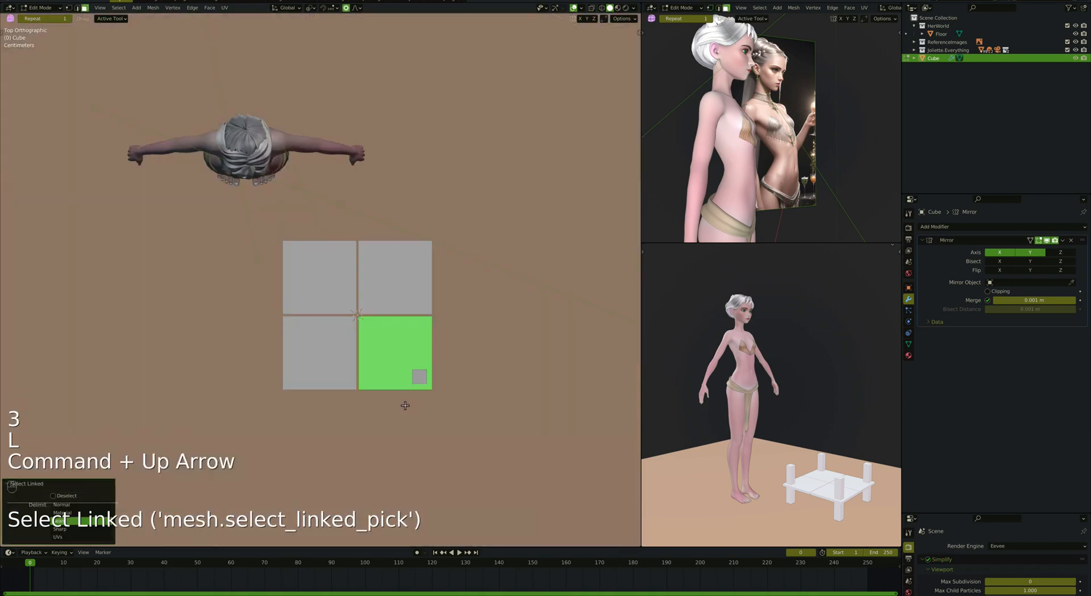
super+scroll(370, 338, up, 6)
super+scroll(370, 339, down, 3)
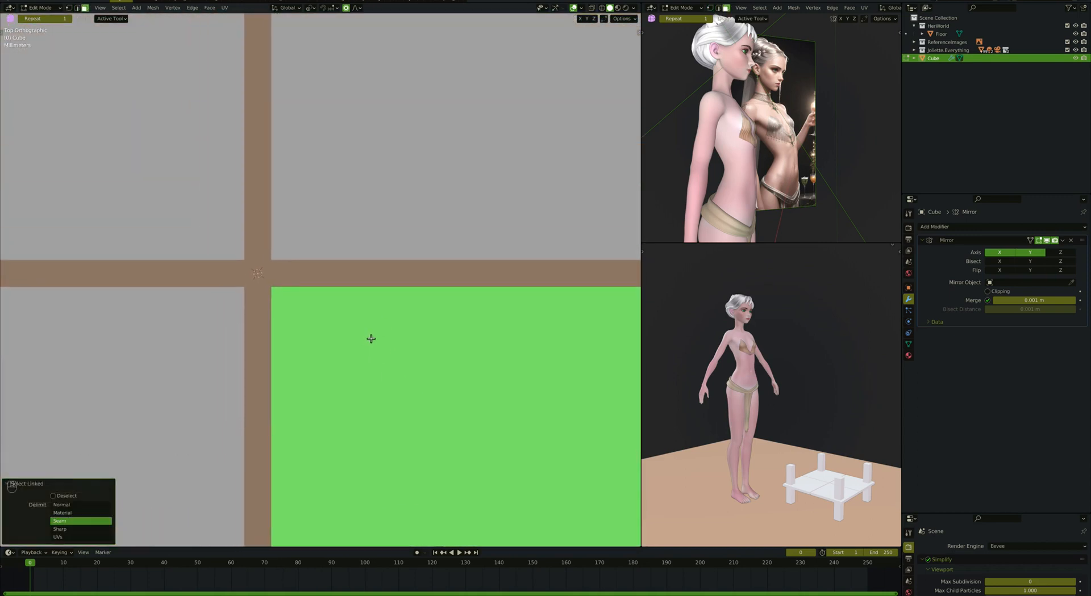
key(g)
click(356, 336)
scroll(356, 336, down, 3)
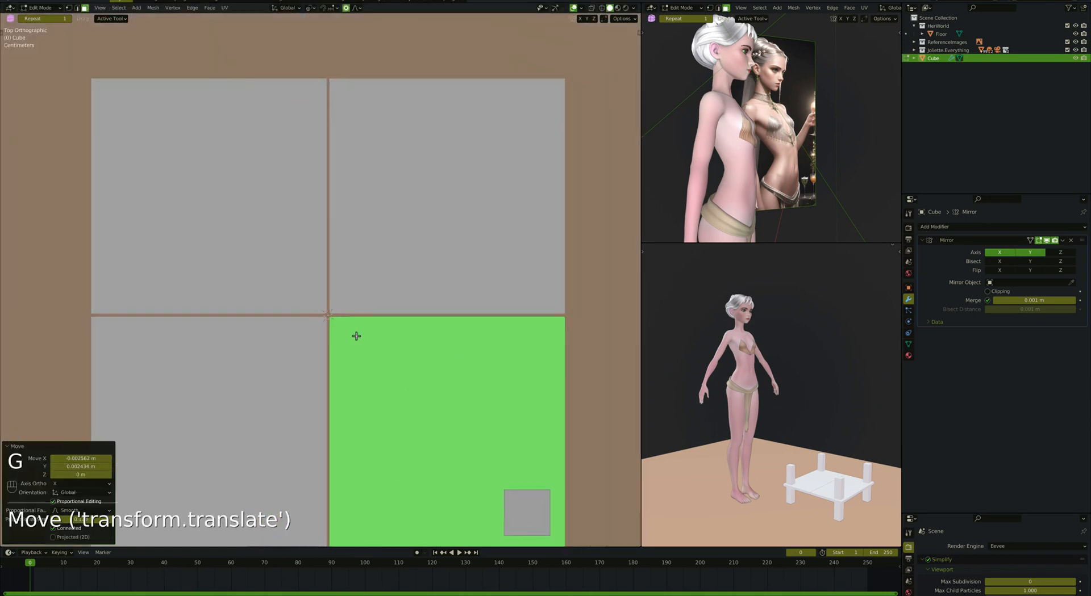
Add a Bevel modifier to the table mesh and set its amount to 0.001 m.
scroll(357, 336, down, 11)
shift+scroll(356, 337, up, 3)
scroll(356, 336, down, 3)
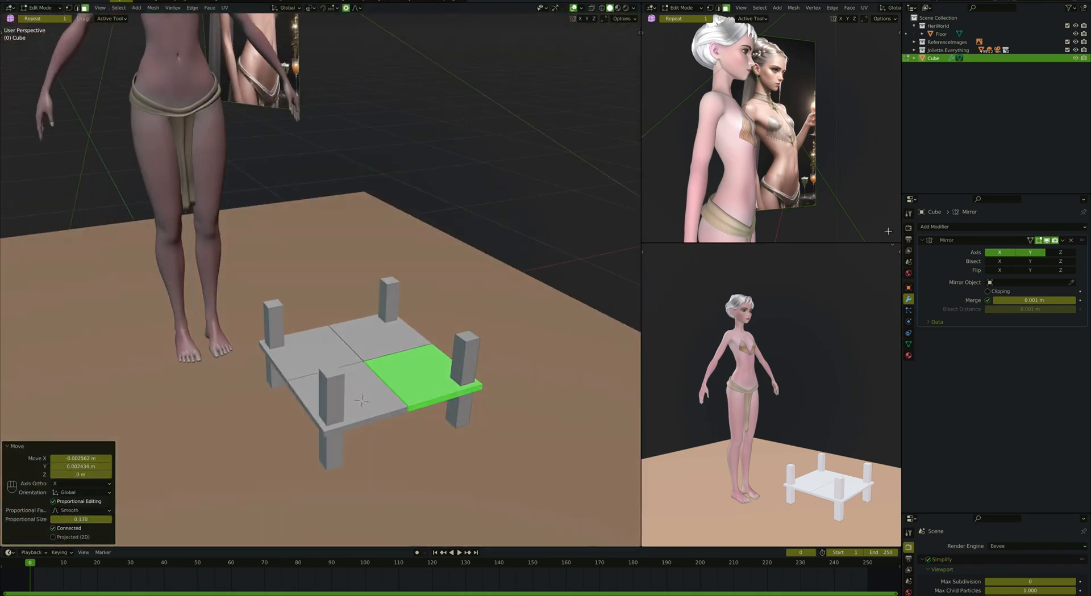
click(962, 228)
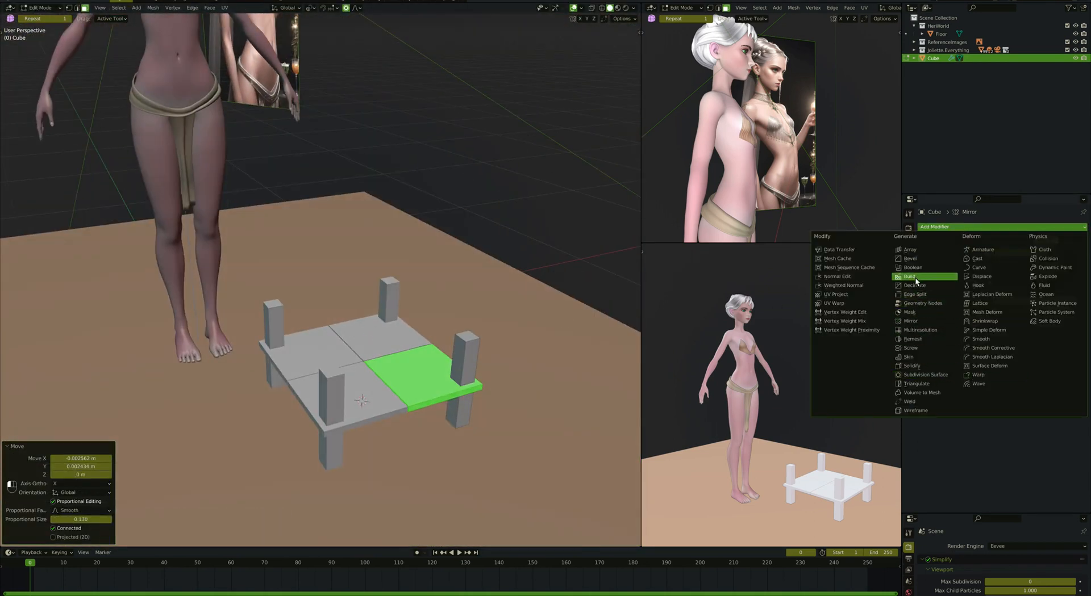
click(916, 258)
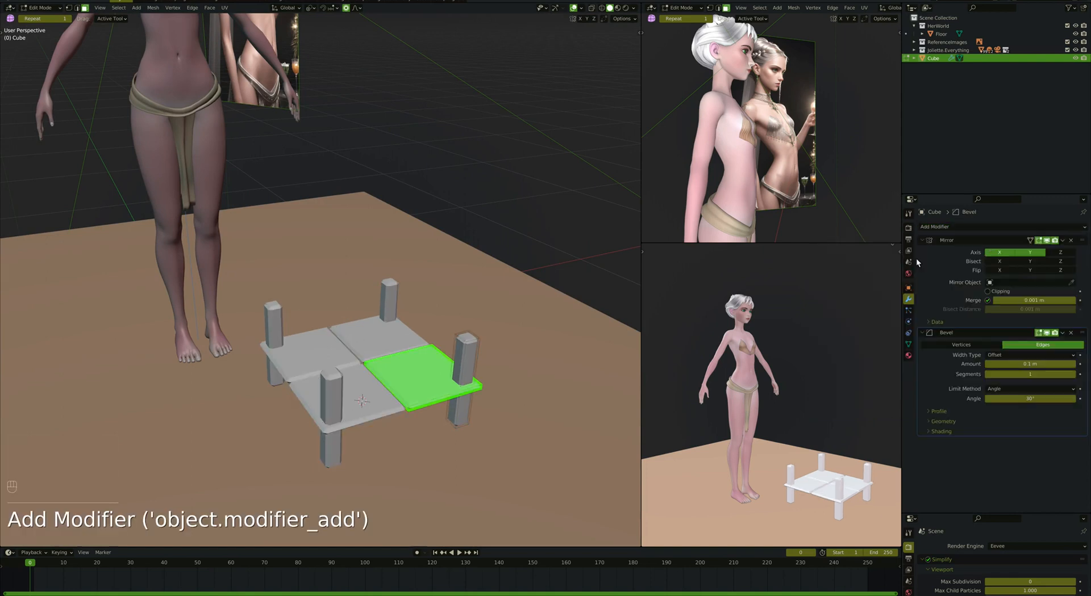
click(996, 364)
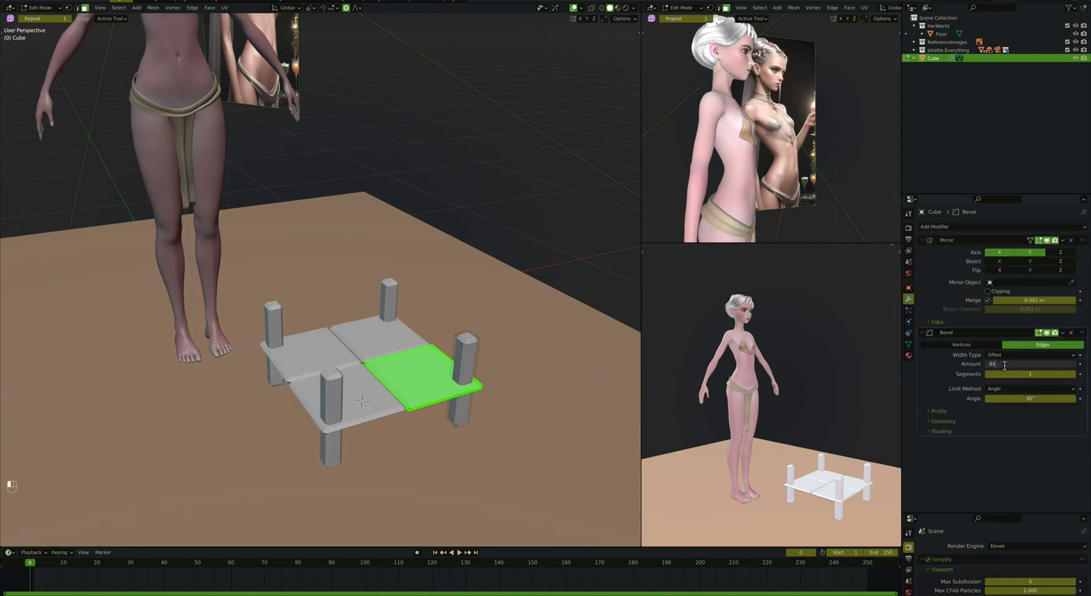
text(.01)
key(Return)
click(1005, 366)
text(.001)
key(Return)
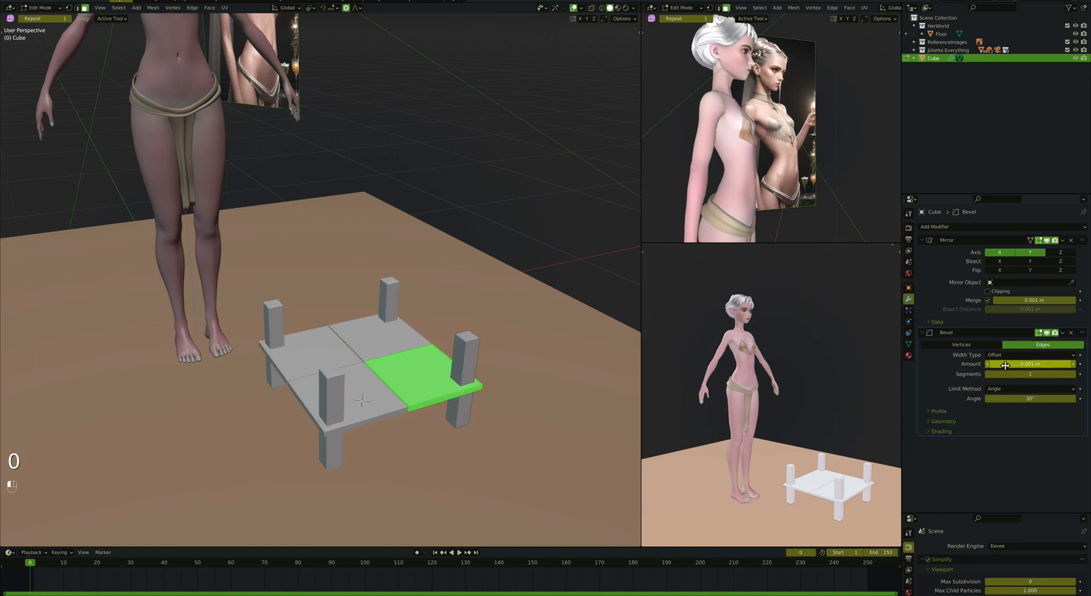
Set the Bevel modifier's amount to 0.005 m.
scroll(479, 307, up, 5)
middle_drag(471, 339, 473, 341)
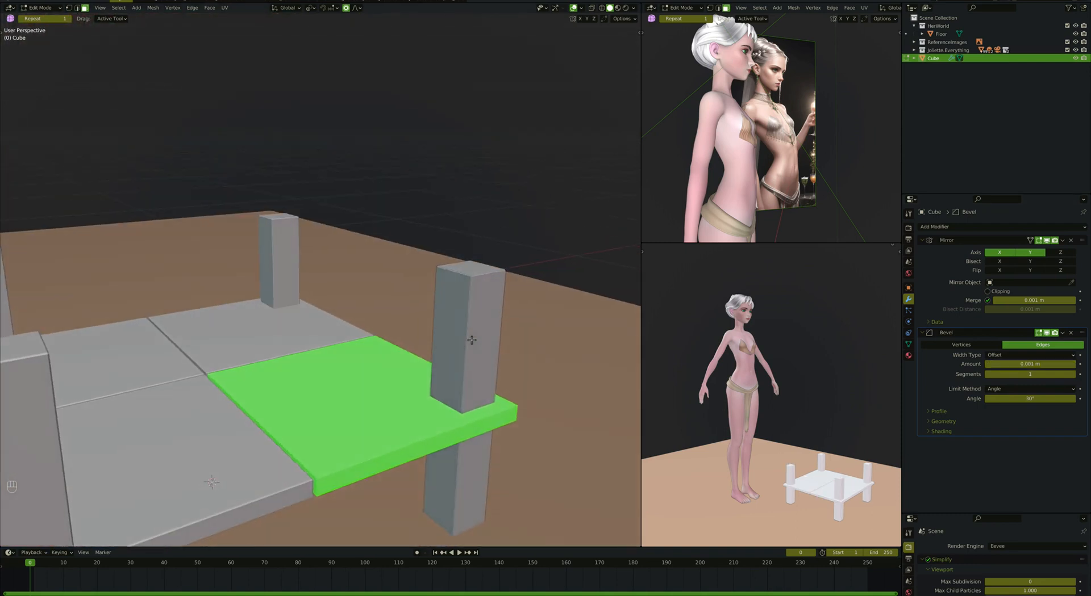
click(1036, 365)
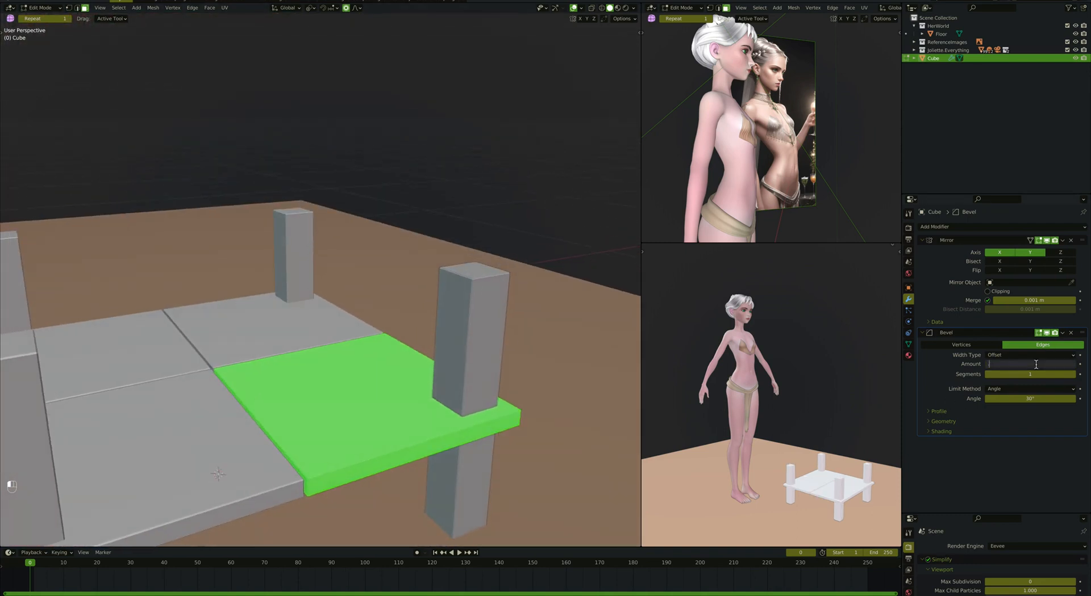
key(BackSpace)
key(BackSpace)
text(.)
key(BackSpace)
text(99)
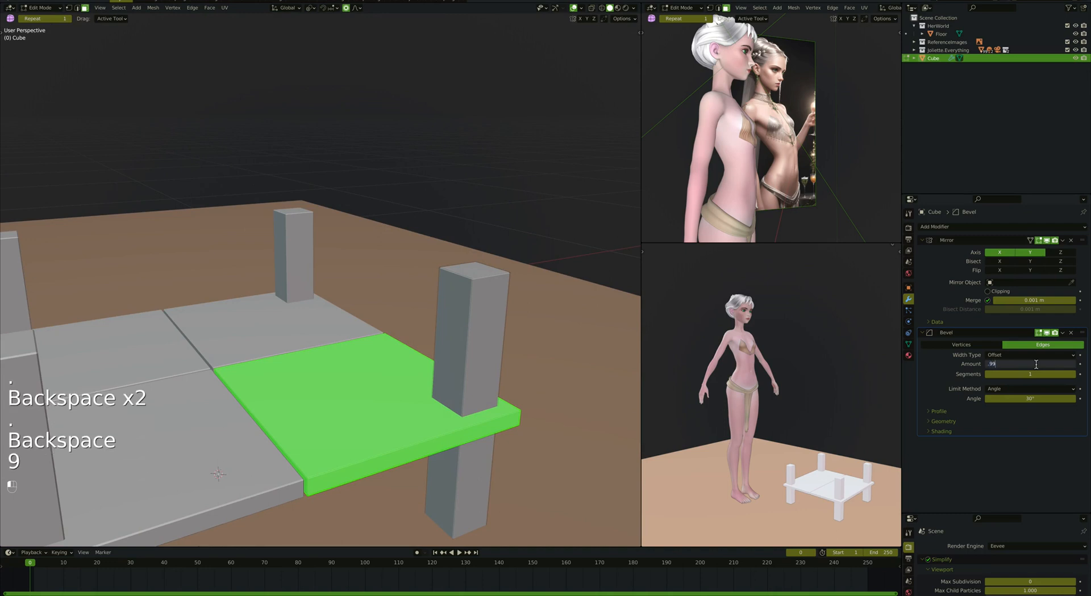
key(BackSpace)
text(05)
key(Return)
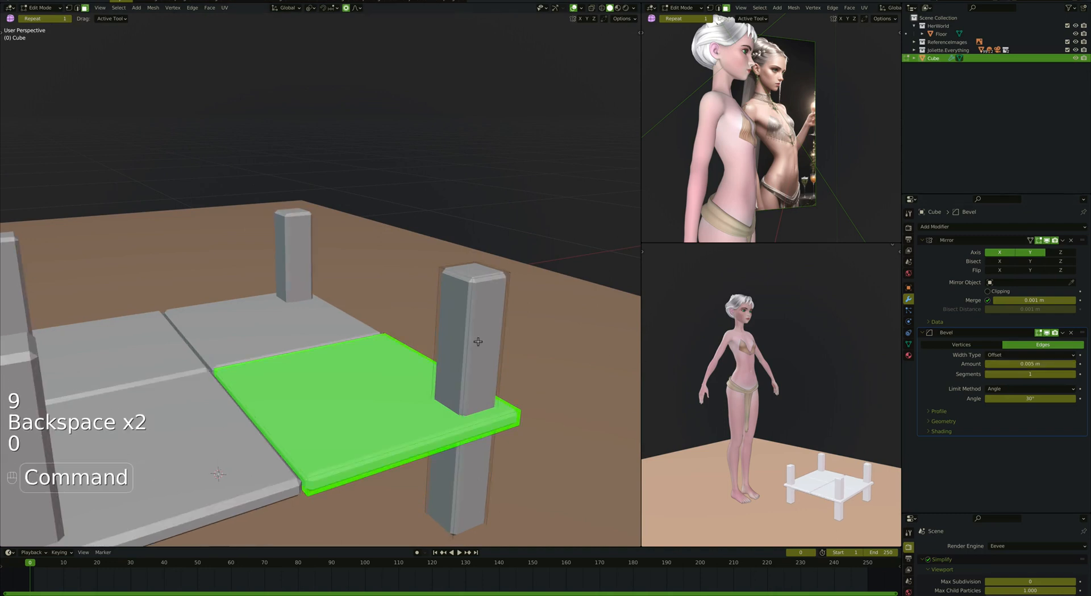
Place the Bevel modifier before the Mirror modifier and move the slab about -0.0013 m in X and 0.0013 m in Y to close the central gap.
super+scroll(477, 342, up, 2)
shift+scroll(466, 313, down, 2)
super+scroll(457, 290, down, 4)
scroll(457, 290, up, 10)
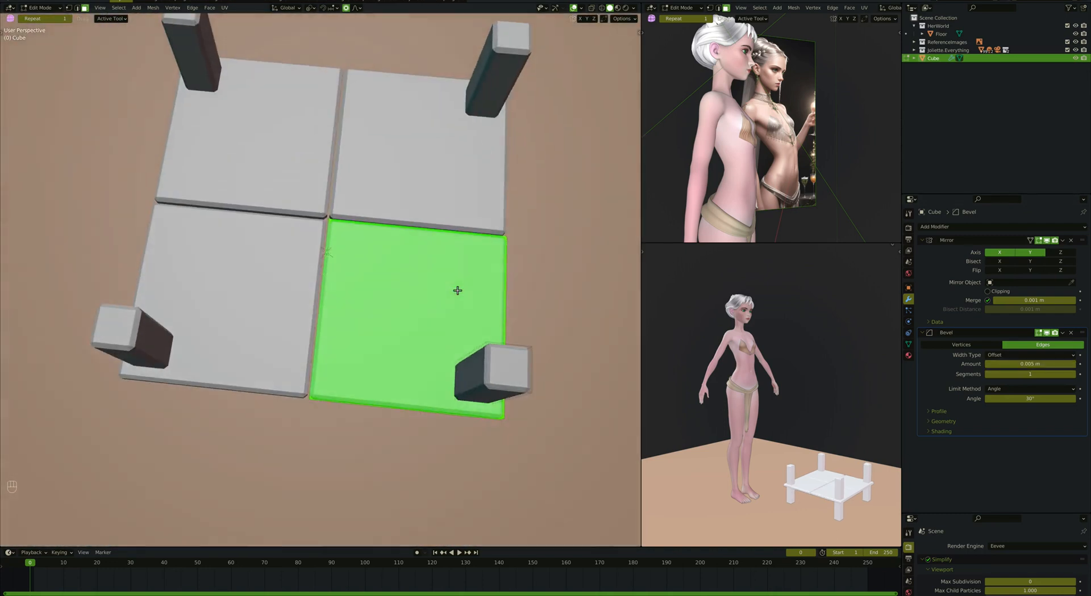
key(super+Up)
super+scroll(376, 180, up, 6)
key(g)
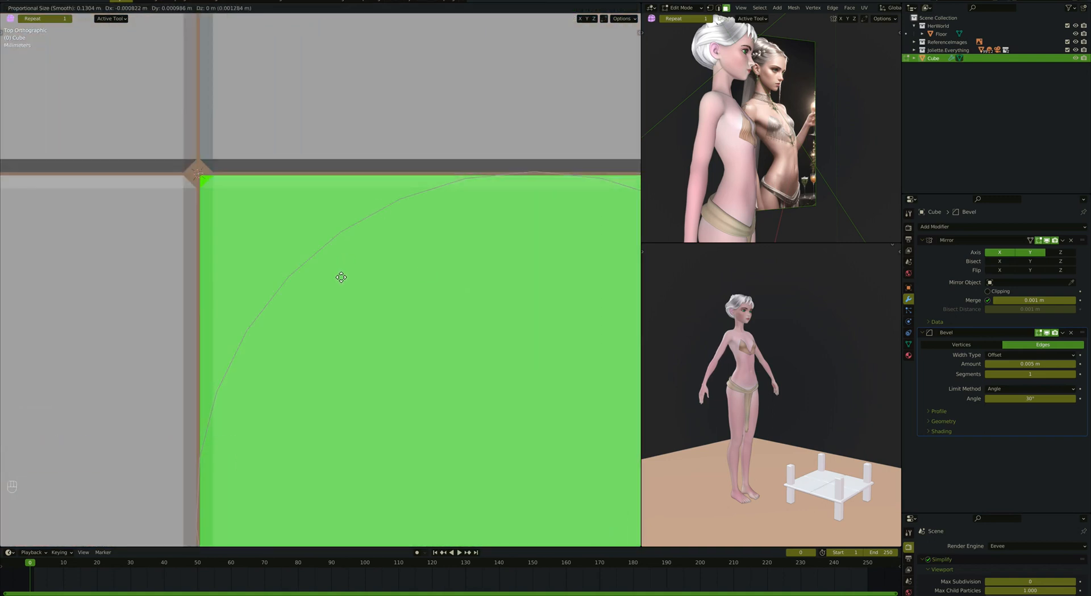
right_click(341, 277)
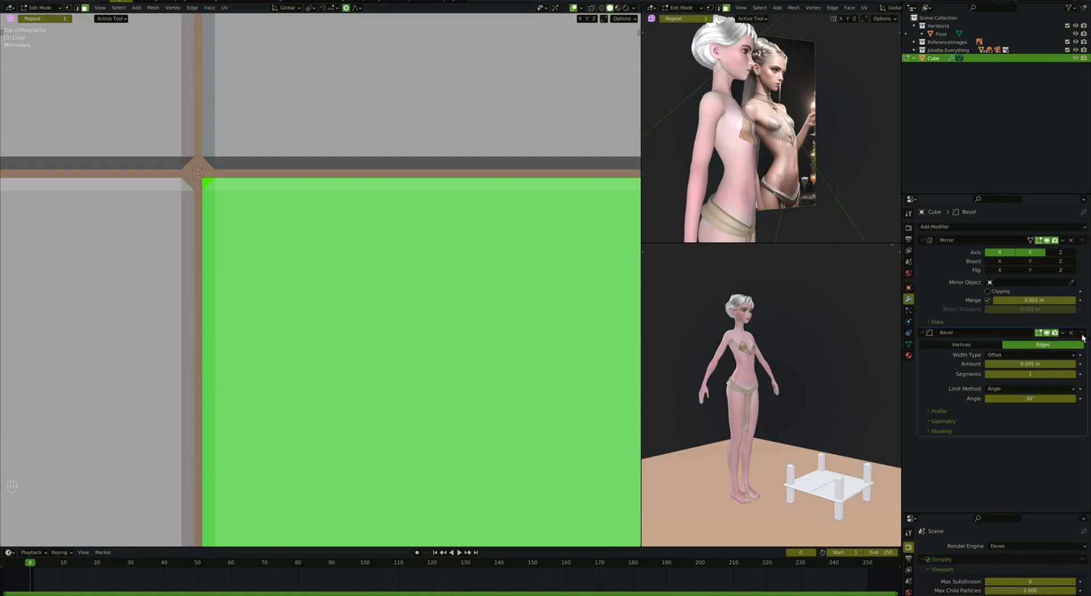
drag(1082, 338, 1082, 241)
key(g)
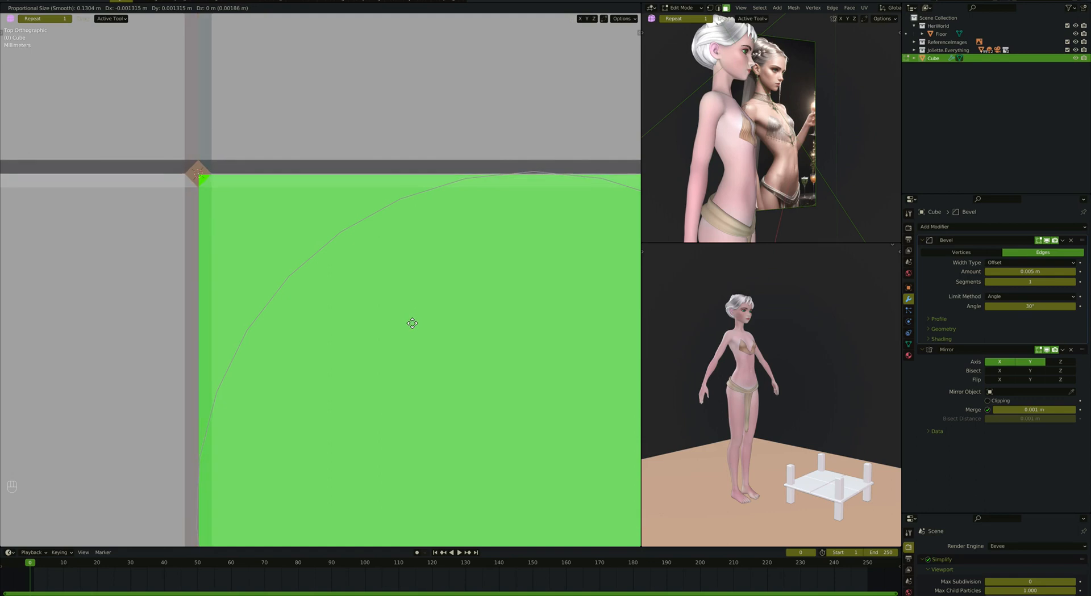
click(413, 323)
Select the whole linked leg, scale it to about 1.54 along Z and raise it about 0.081 m.
super+scroll(229, 192, down, 10)
scroll(229, 191, down, 10)
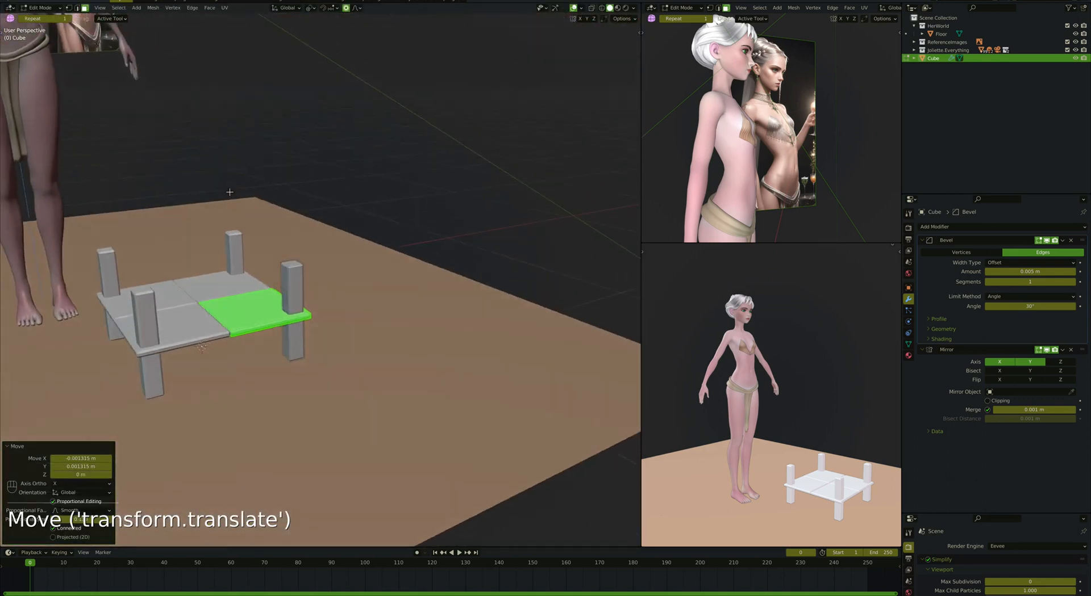
scroll(230, 192, down, 5)
super+scroll(272, 304, up, 10)
scroll(272, 304, left, 10)
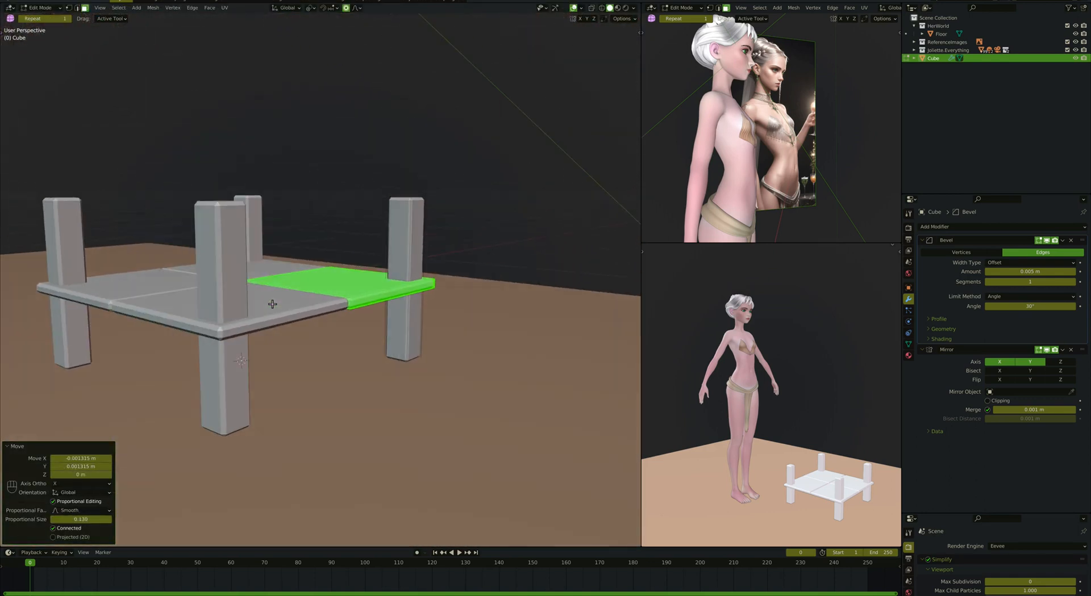
click(411, 334)
key(l)
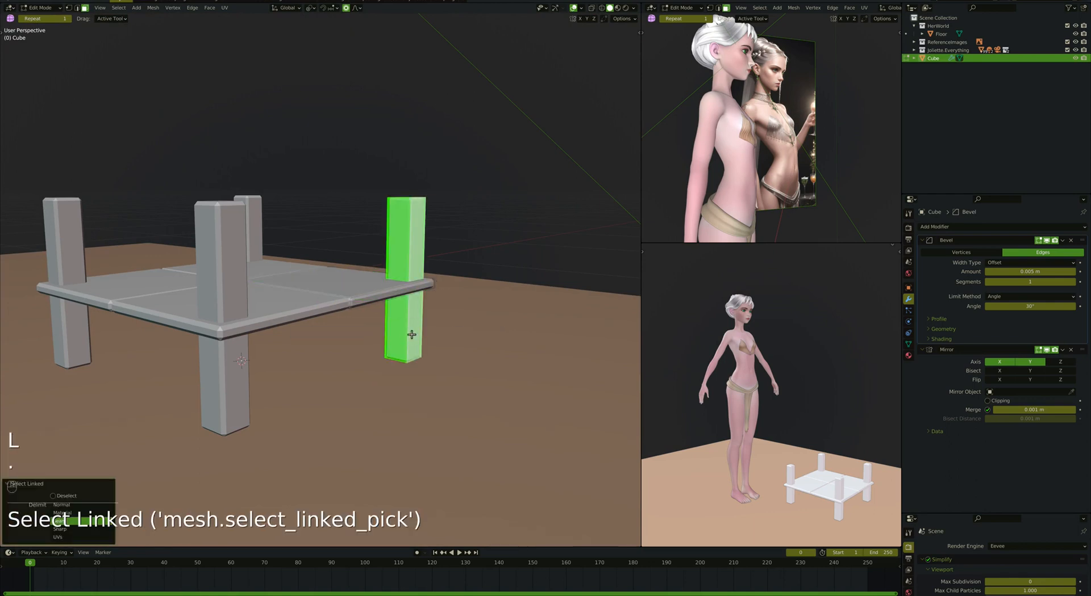
key(s)
key(Escape)
key(s)
key(z)
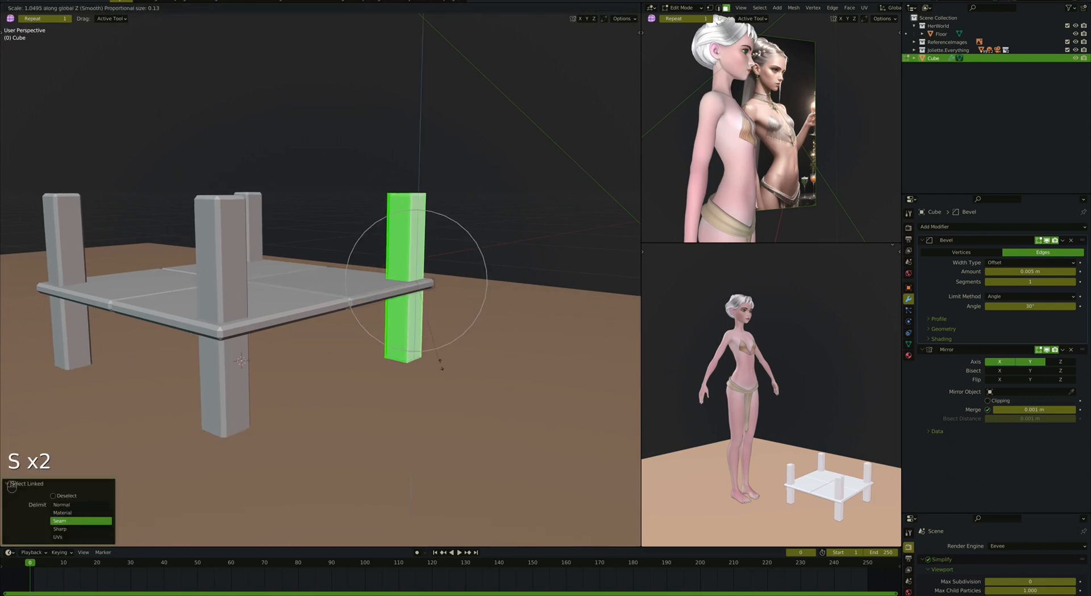
click(469, 393)
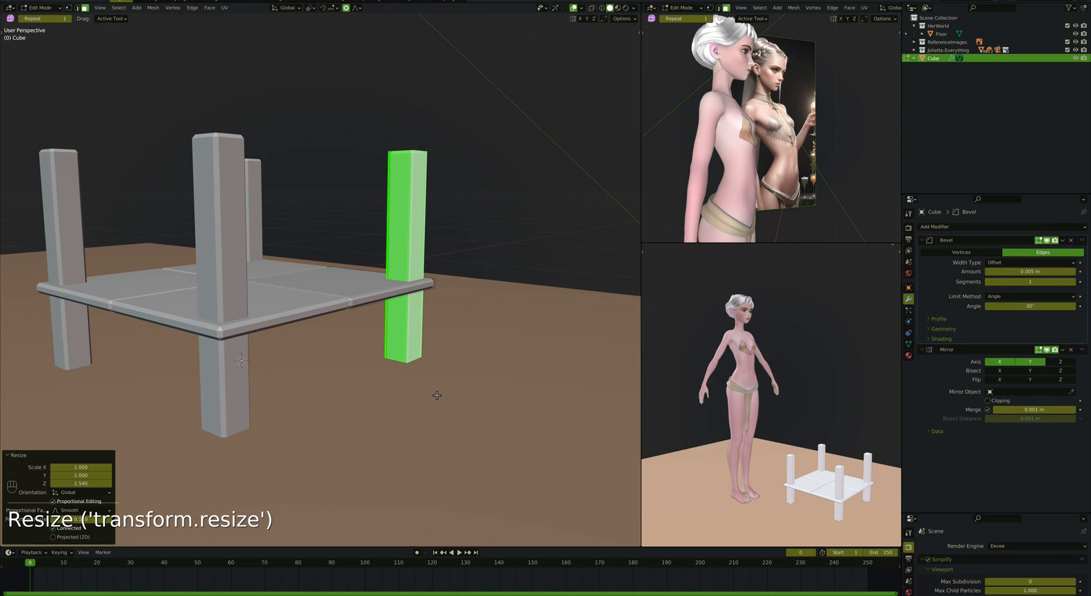
key(g)
key(z)
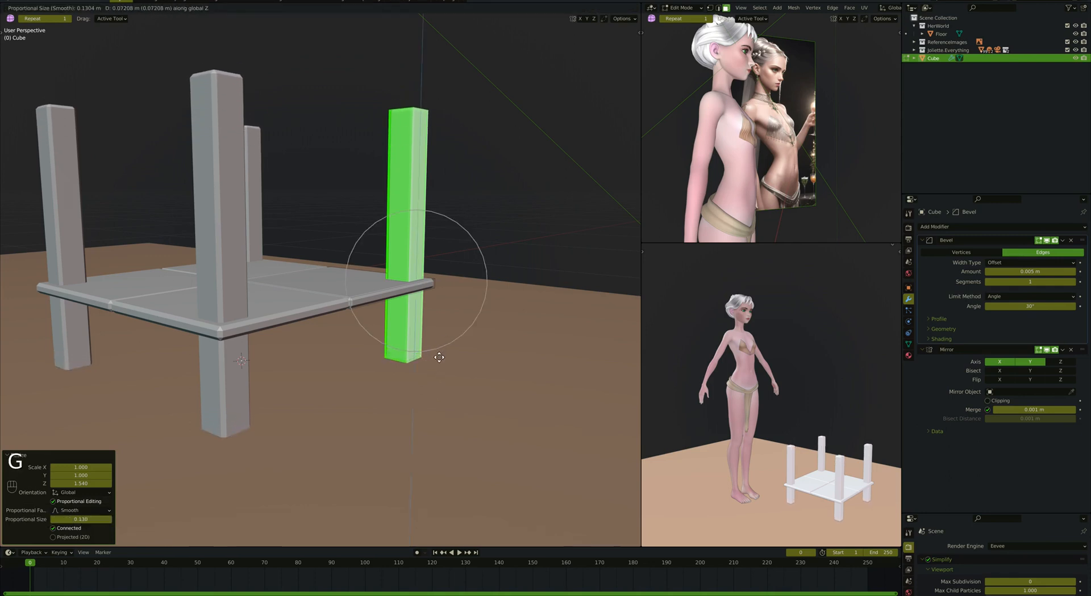
click(439, 358)
Scale the selected leg to about 1.918 along Z and raise it about 0.192 m.
scroll(438, 354, down, 5)
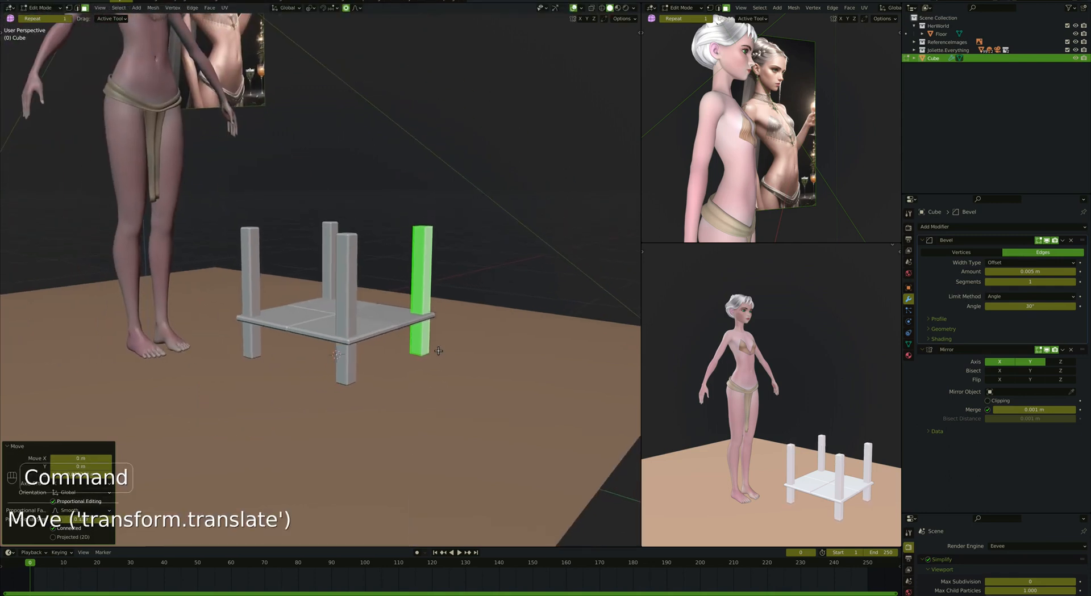
key(s)
key(z)
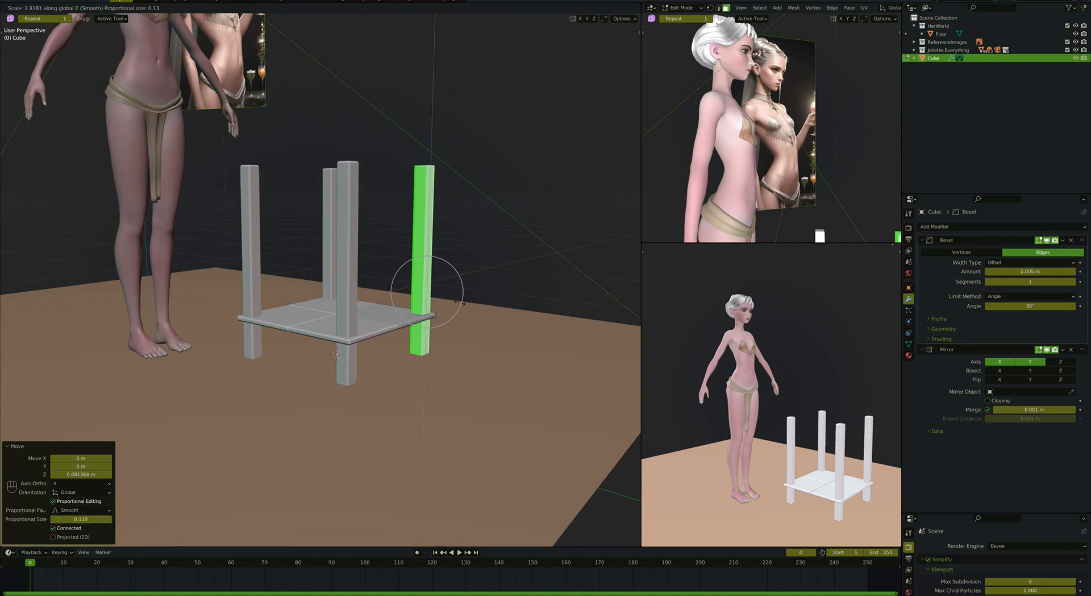
click(461, 304)
key(g)
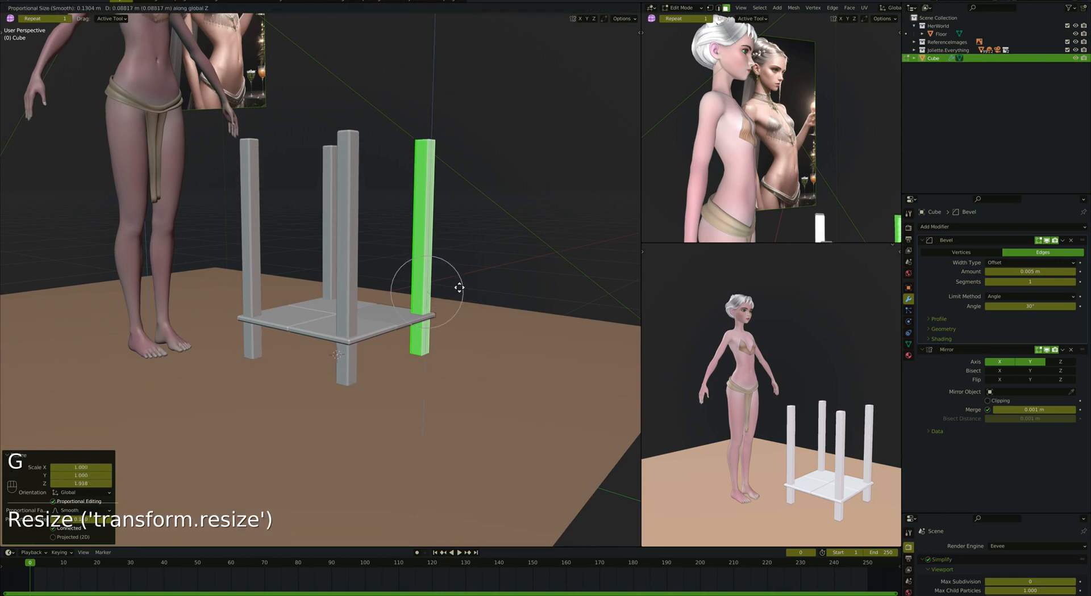
click(454, 253)
Shorten the leg by scaling it to about 0.895 along Z and lower it about 0.023 m.
key(s)
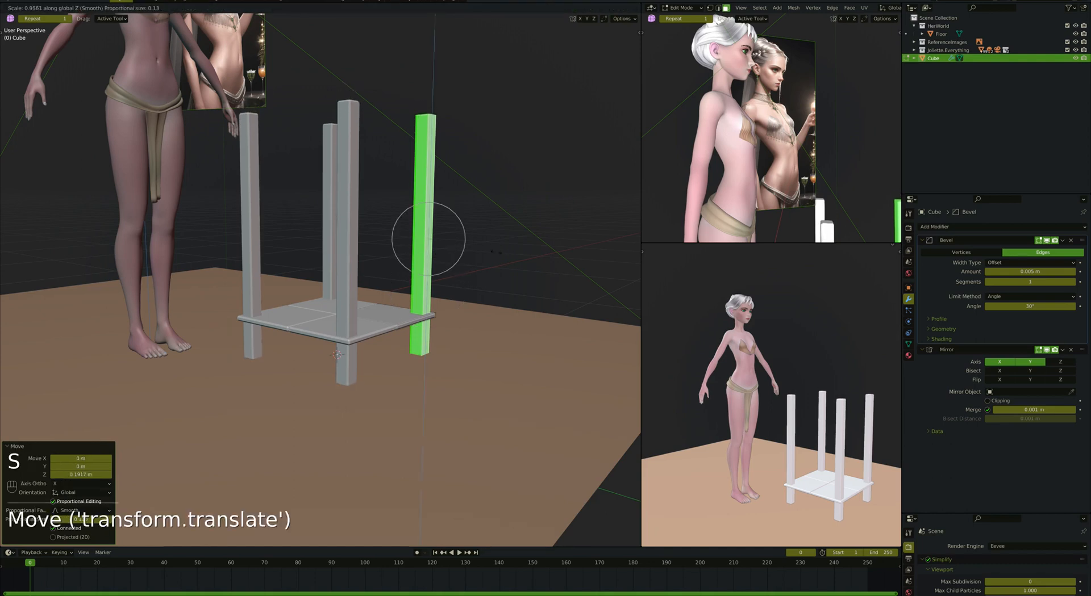
click(493, 262)
key(g)
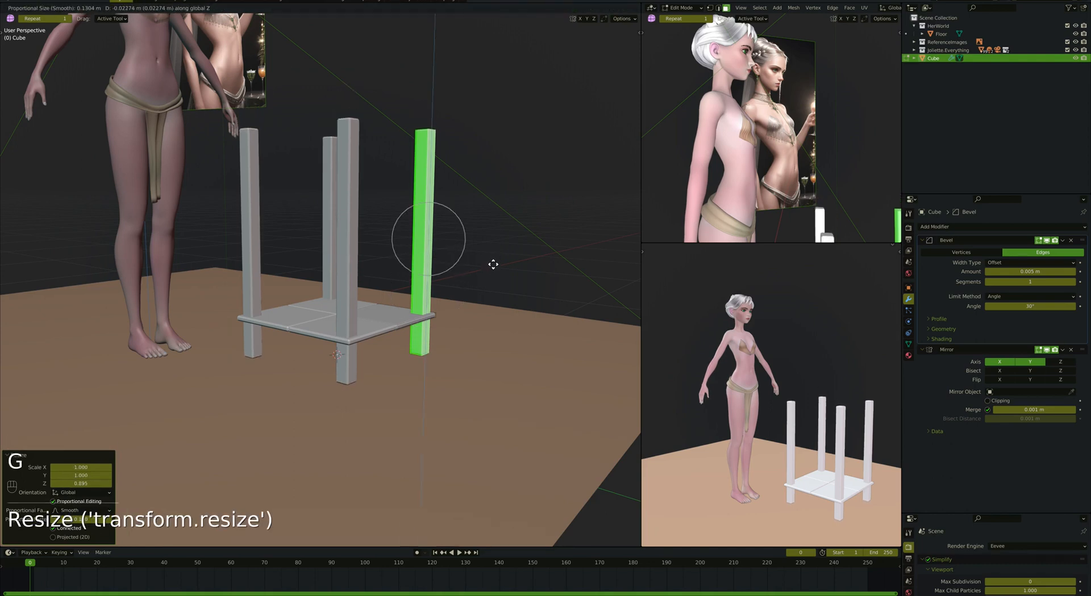
click(492, 265)
middle_drag(252, 147, 273, 137)
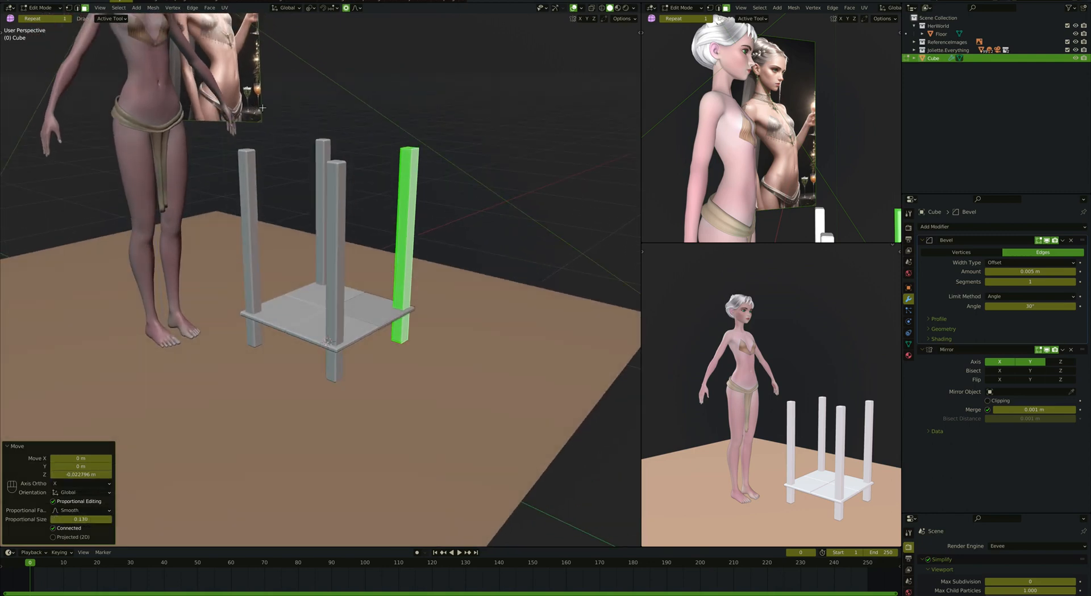
scroll(293, 166, up, 4)
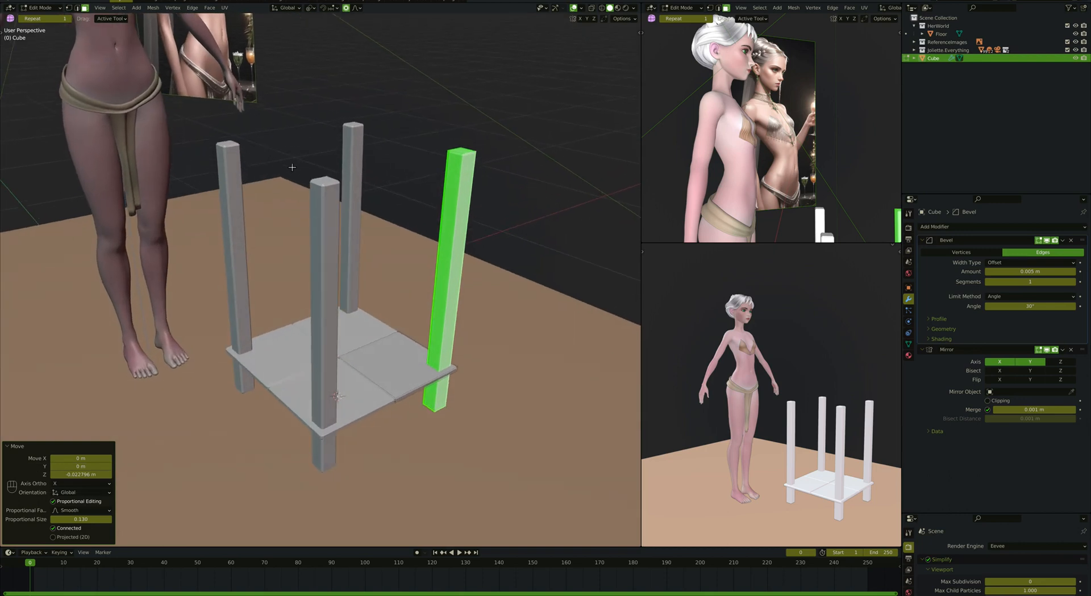
middle_drag(340, 179, 343, 179)
key(Tab)
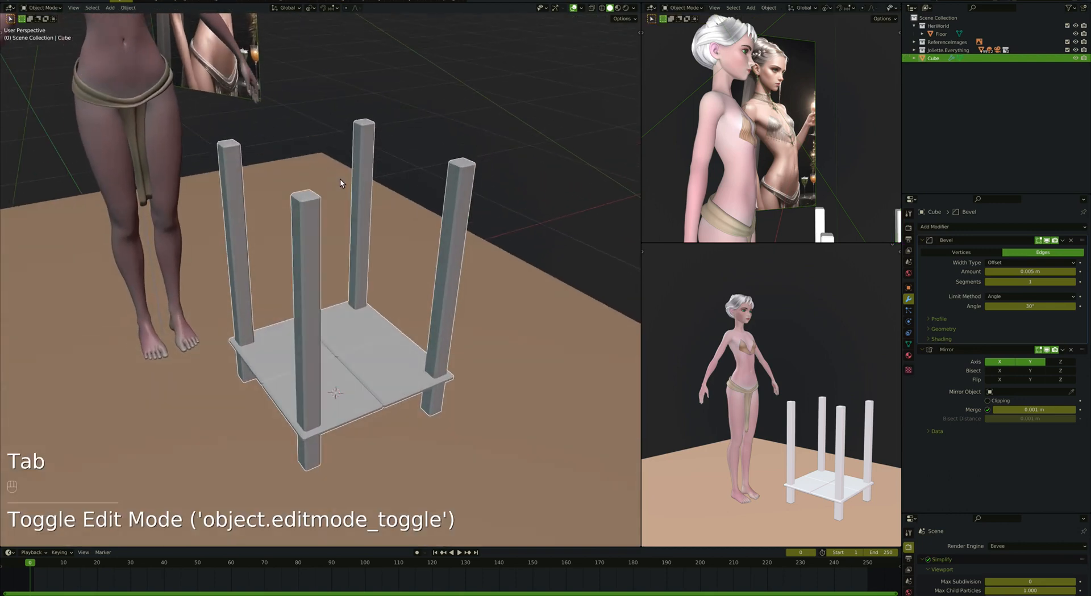
click(379, 376)
click(394, 380)
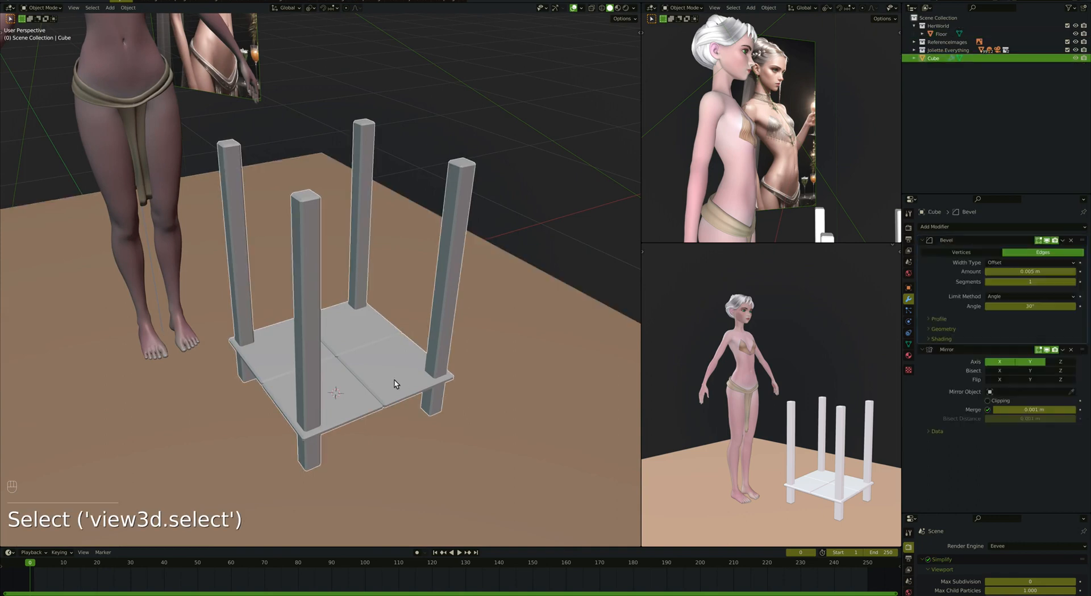
key(Tab)
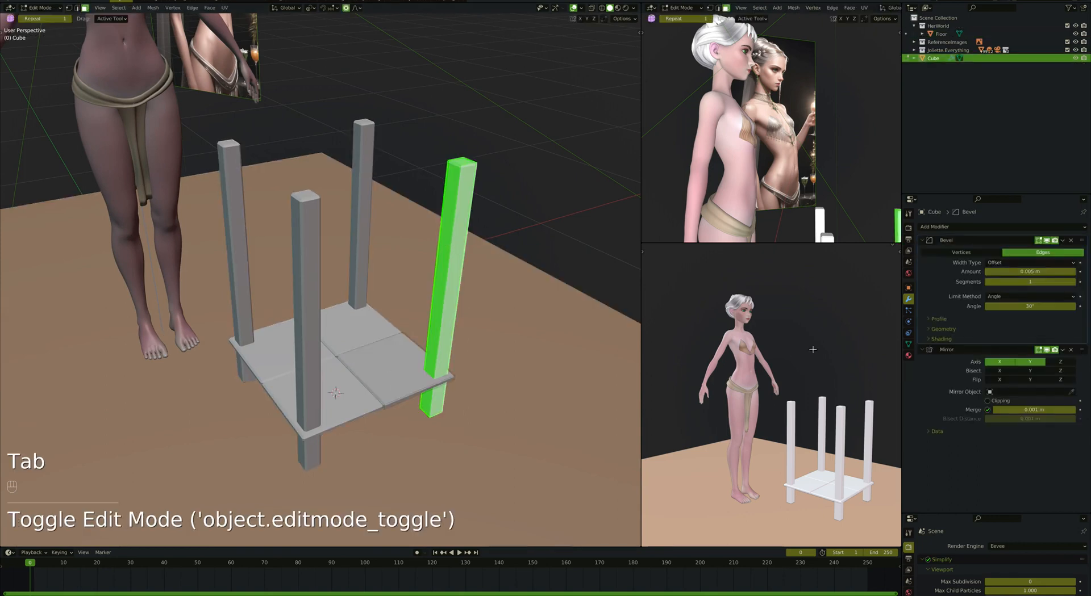
Assign the existing VC-BrushedMetal material to the table, check it in Material Preview shading and return to Solid shading.
click(908, 355)
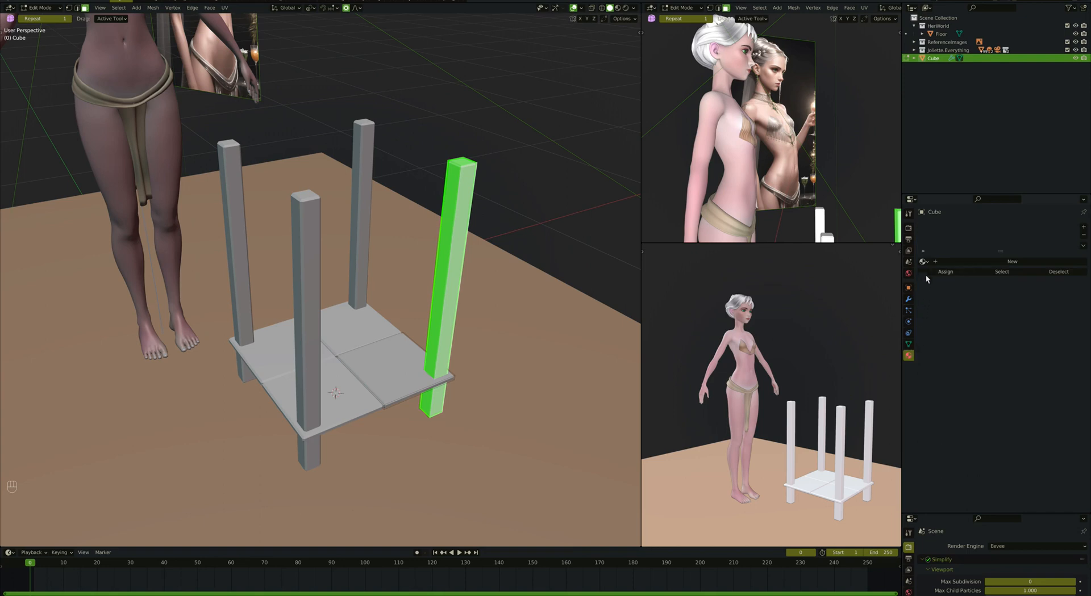
click(924, 265)
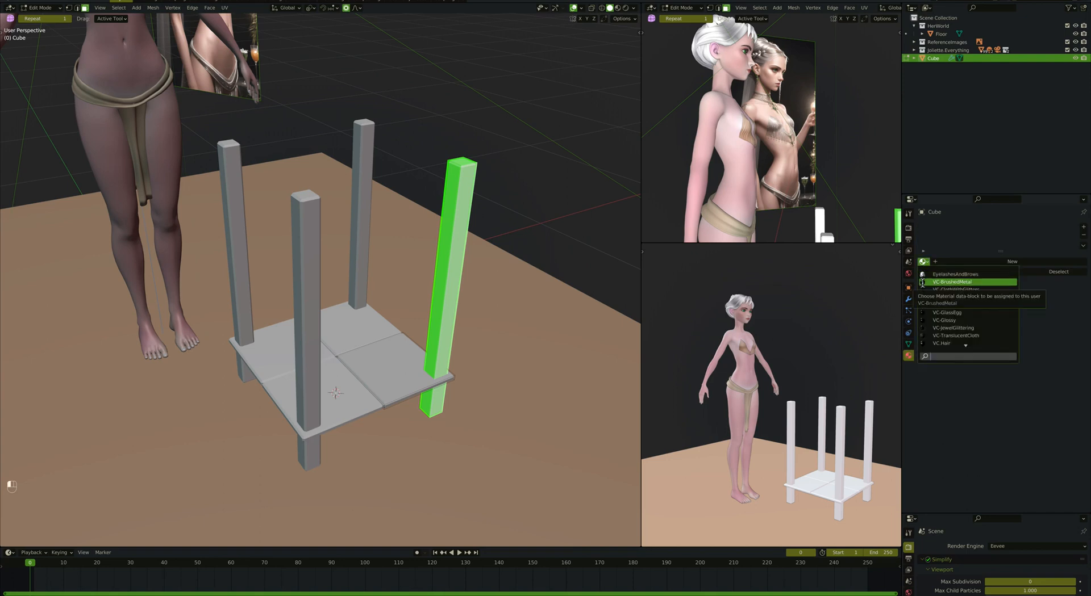
click(944, 283)
key(z)
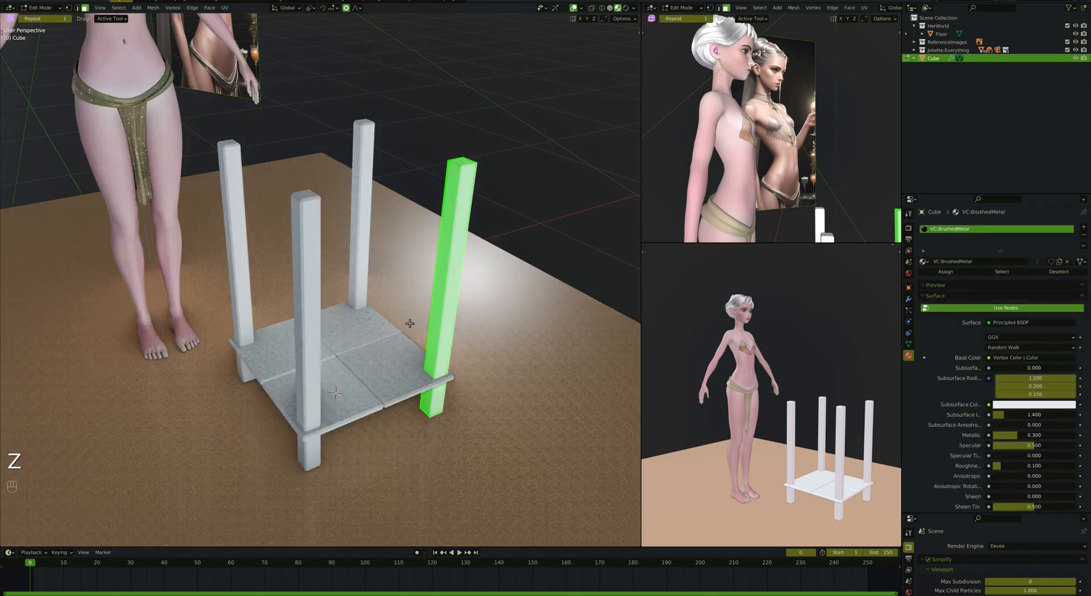
mouse_move(439, 301)
middle_down()
mouse_move(459, 295)
mouse_move(439, 300)
middle_up()
key(z)
Switch the table to Vertex Paint mode and fill the whole mesh with the current brush colour.
super+scroll(456, 214, up, 2)
shift+scroll(456, 214, left, 2)
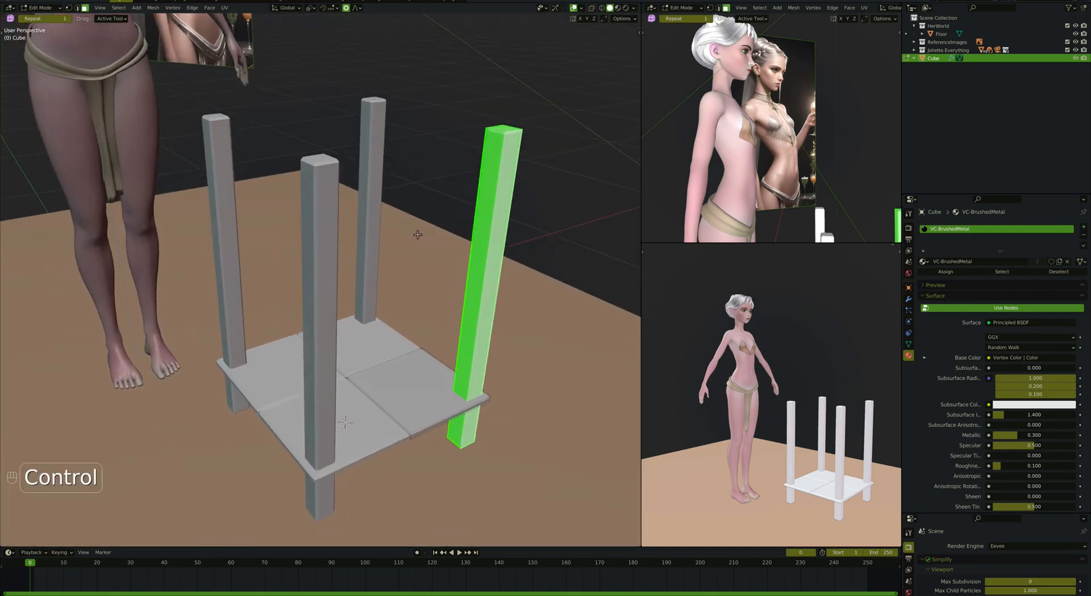
key(ctrl+Tab)
click(414, 185)
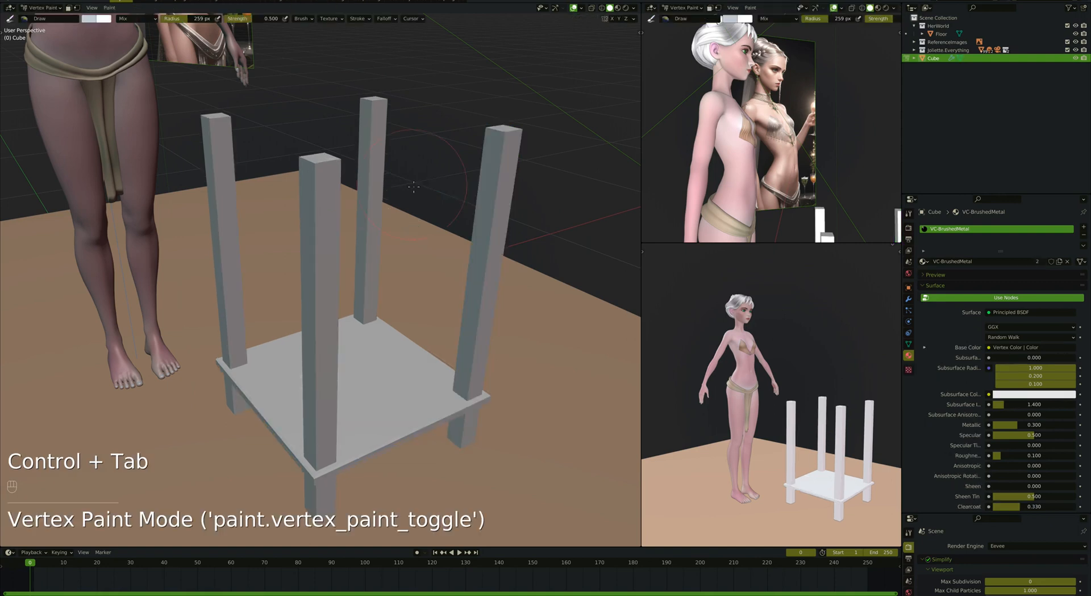
key(shift+k)
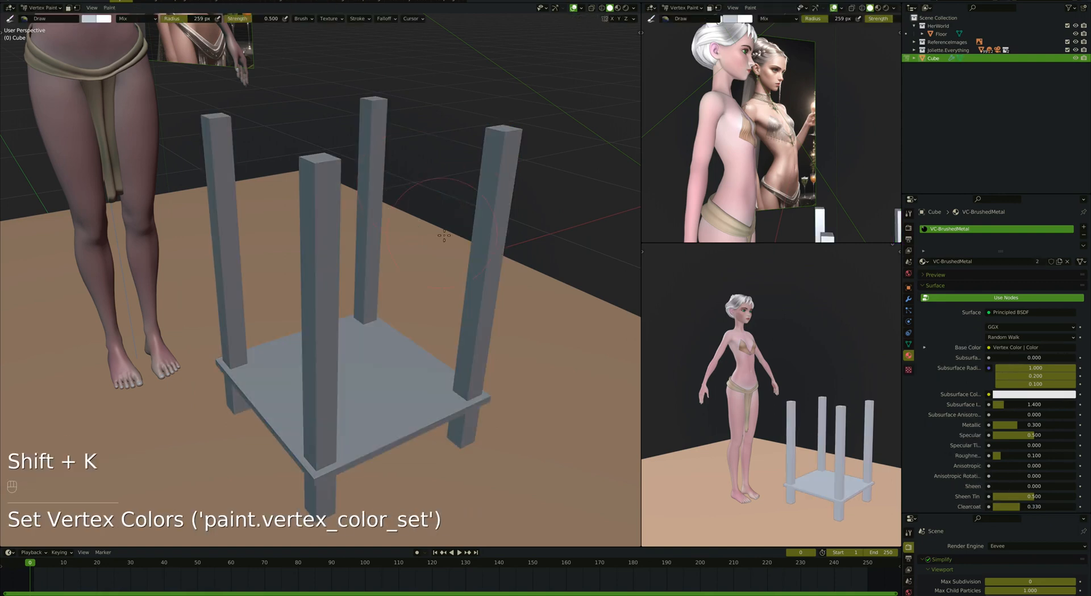
Return the table to Object Mode, check its colour in Material Preview shading and switch back to Solid shading.
key(ctrl+Tab)
click(383, 239)
key(z)
click(428, 250)
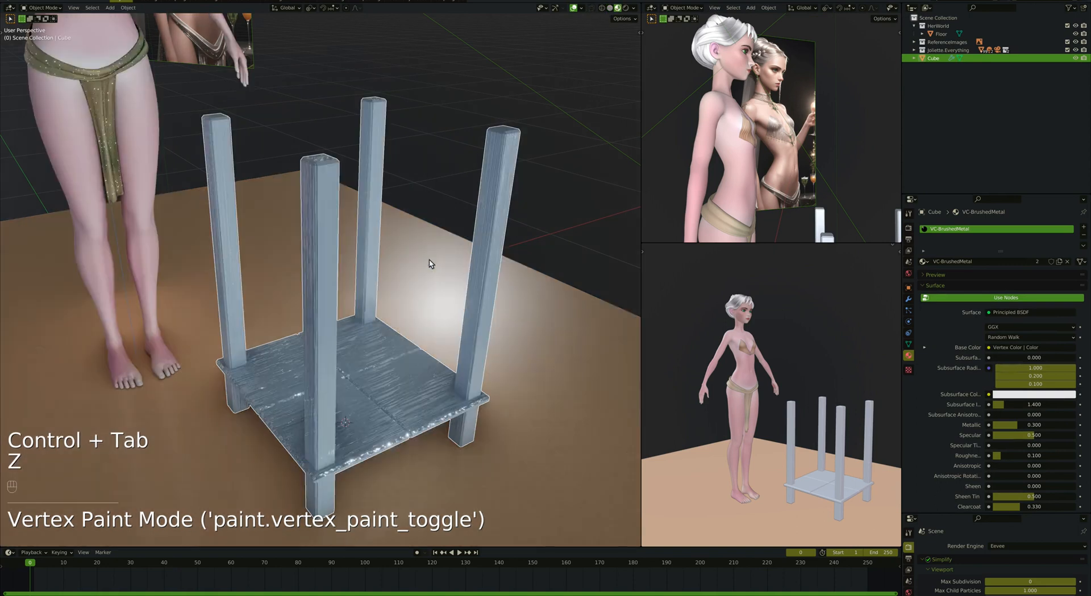
scroll(428, 260, left, 2)
scroll(428, 260, up, 2)
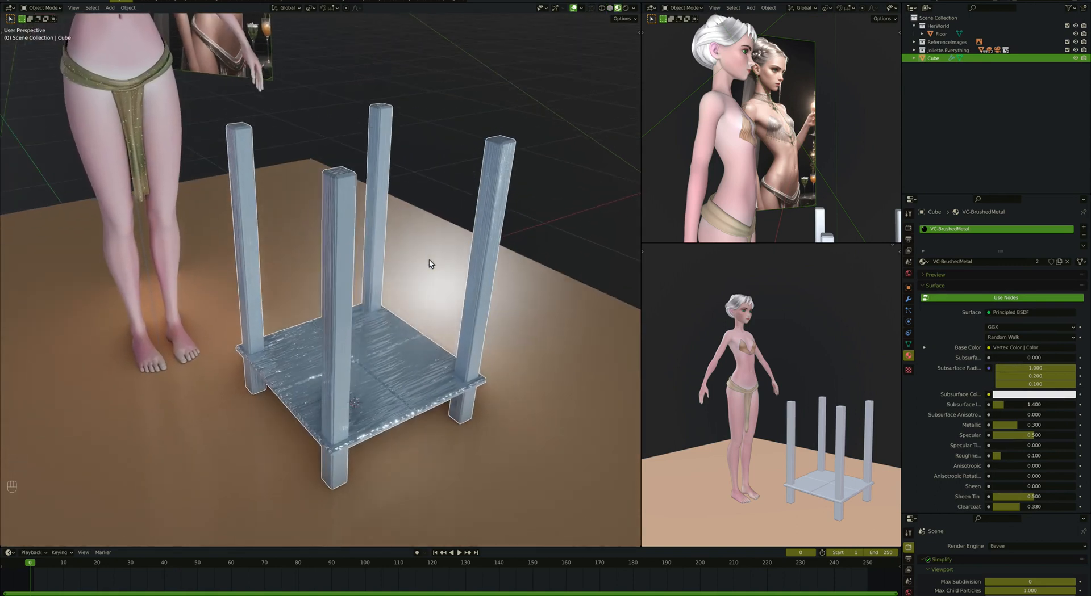
key(z)
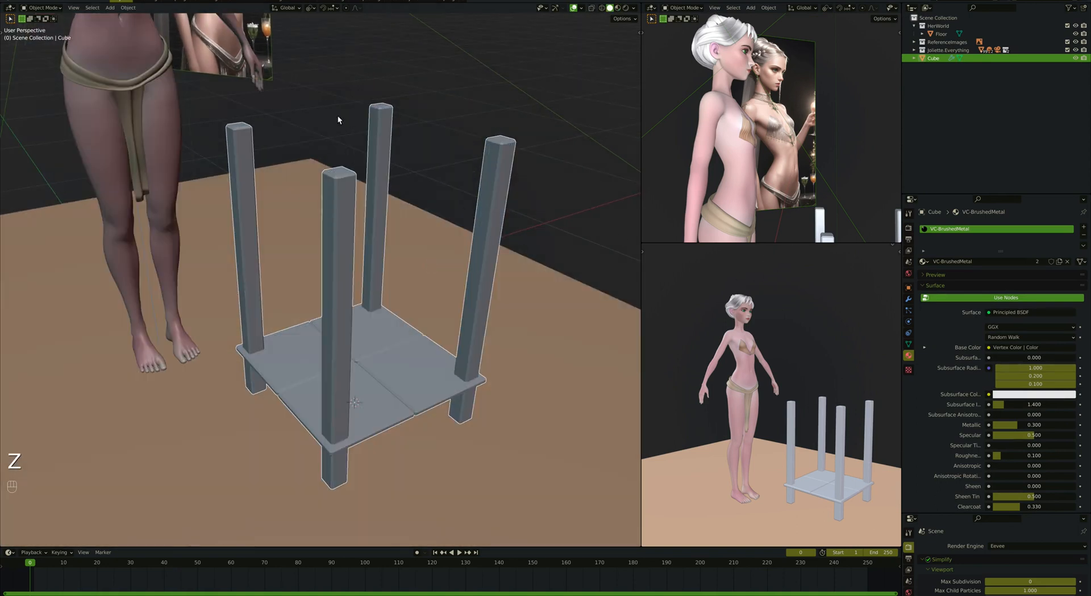
Switch to the Shading workspace and frame the table and character in its 3D view.
click(270, 2)
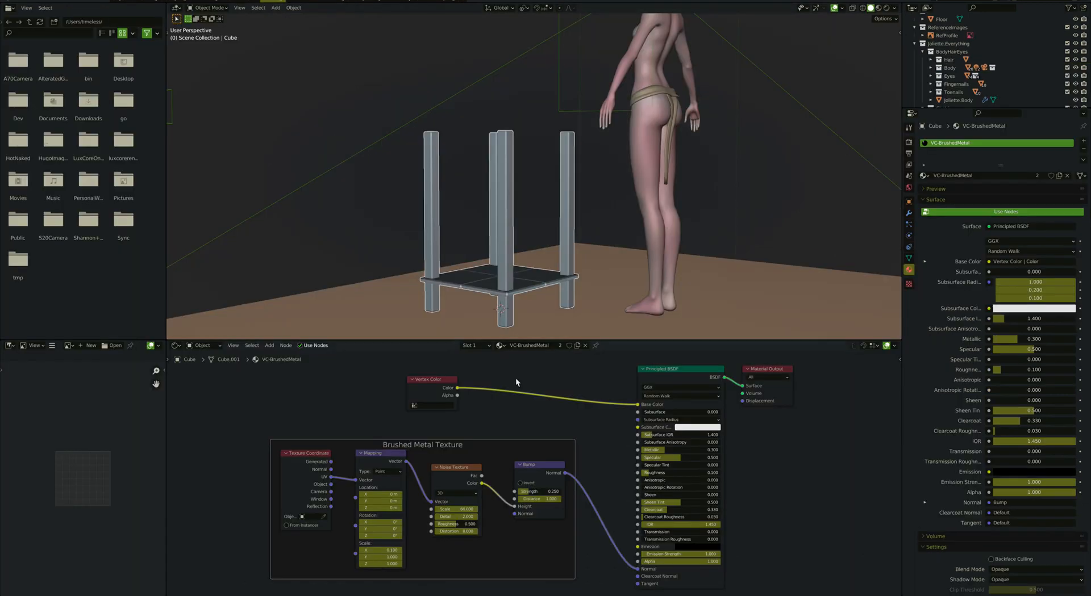
scroll(531, 404, down, 1)
scroll(741, 120, left, 3)
scroll(740, 119, down, 4)
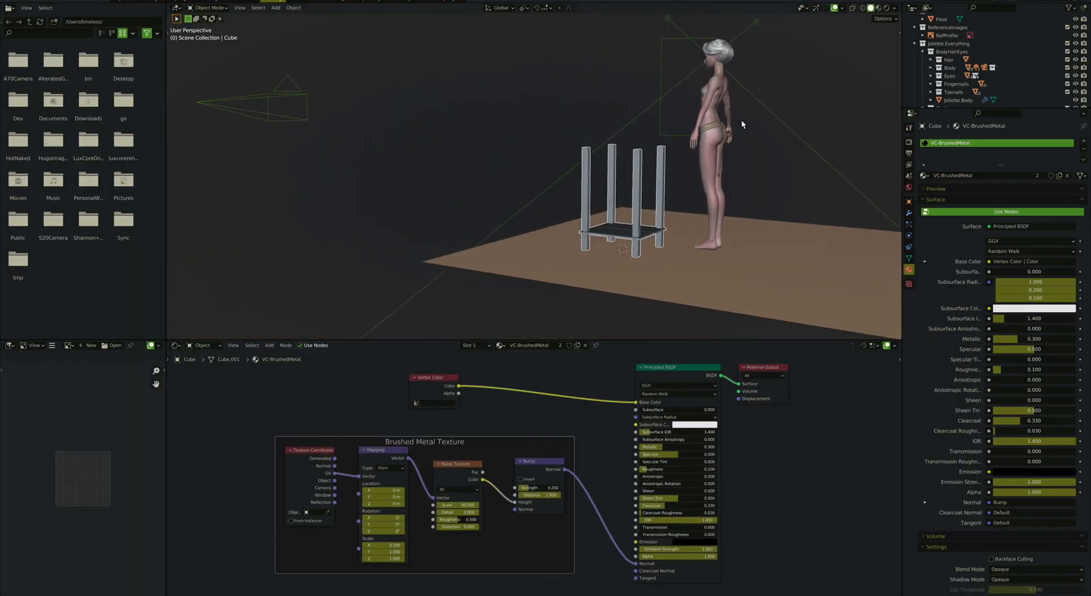
scroll(676, 190, left, 2)
scroll(675, 189, up, 3)
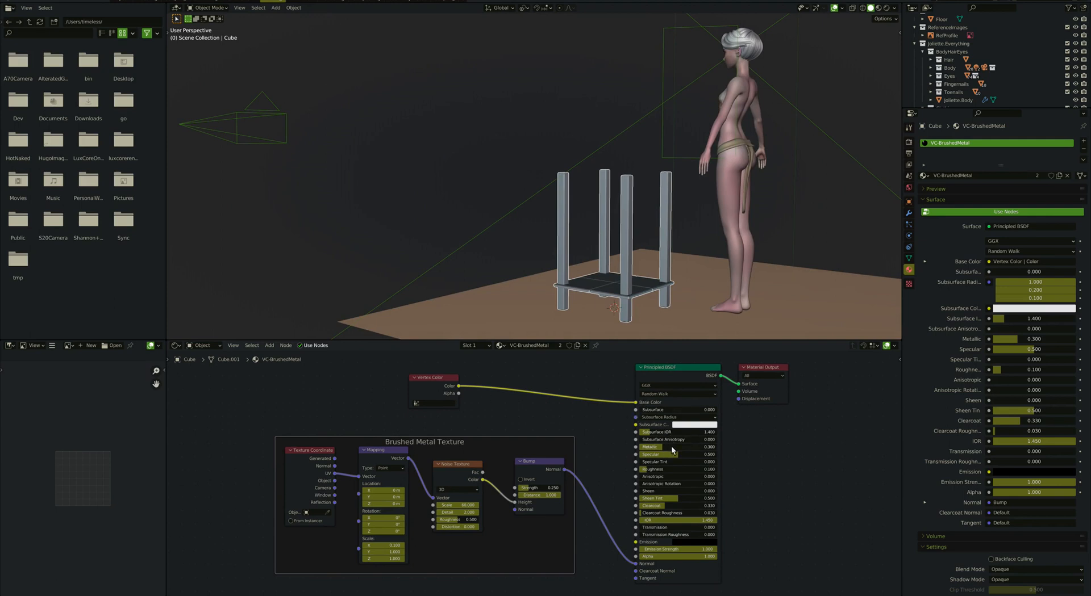
Examine the VC-BrushedMetal node setup, including the Principled BSDF values and the Brushed Metal Texture frame feeding its normal.
scroll(669, 447, up, 3)
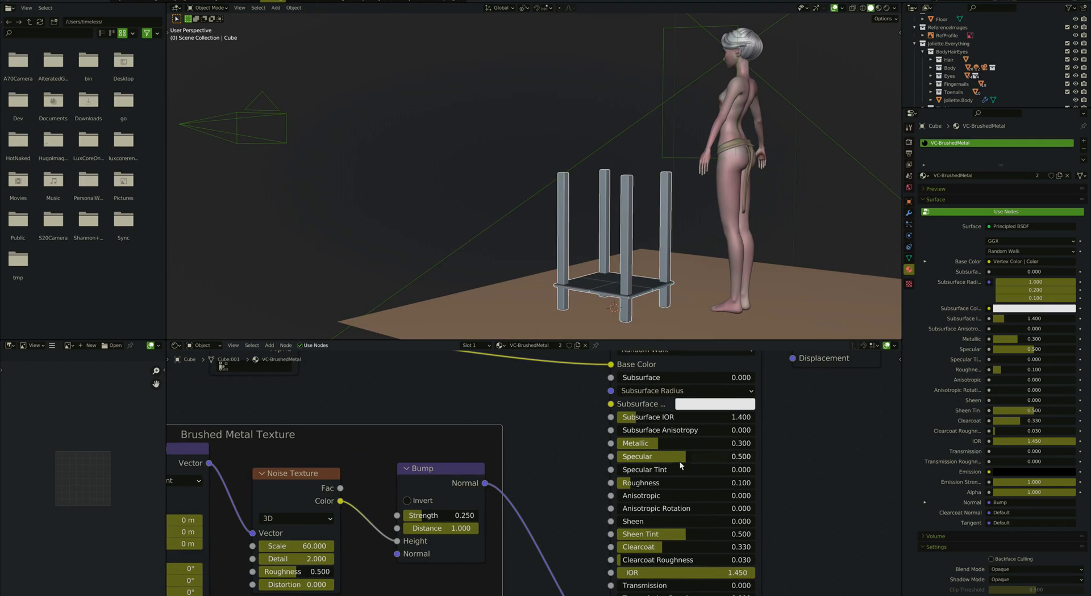
shift+scroll(675, 461, down, 2)
shift+scroll(649, 461, down, 5)
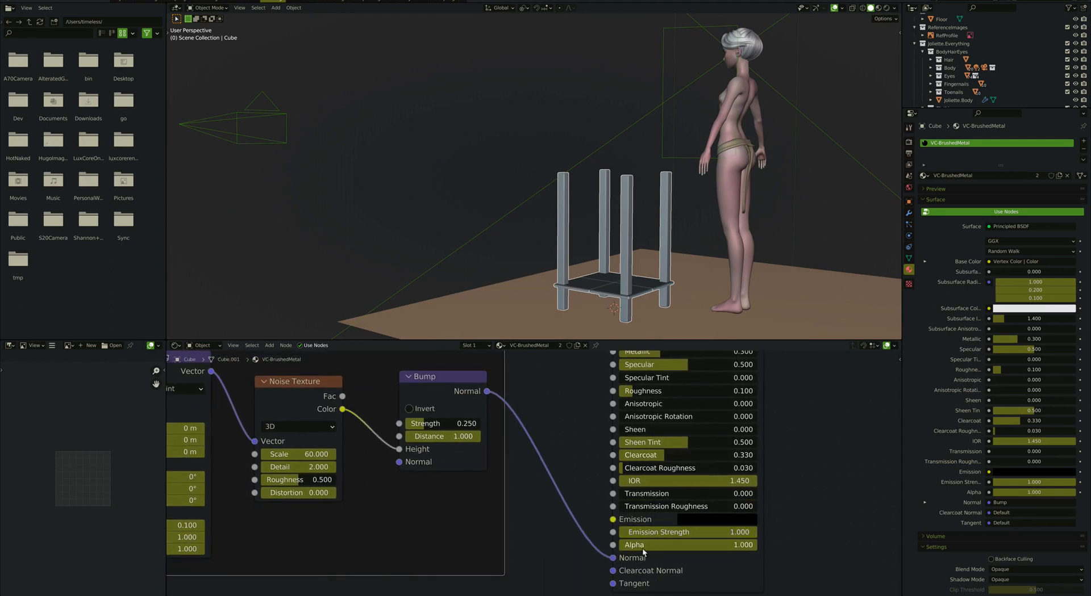
scroll(509, 417, down, 3)
scroll(509, 416, left, 10)
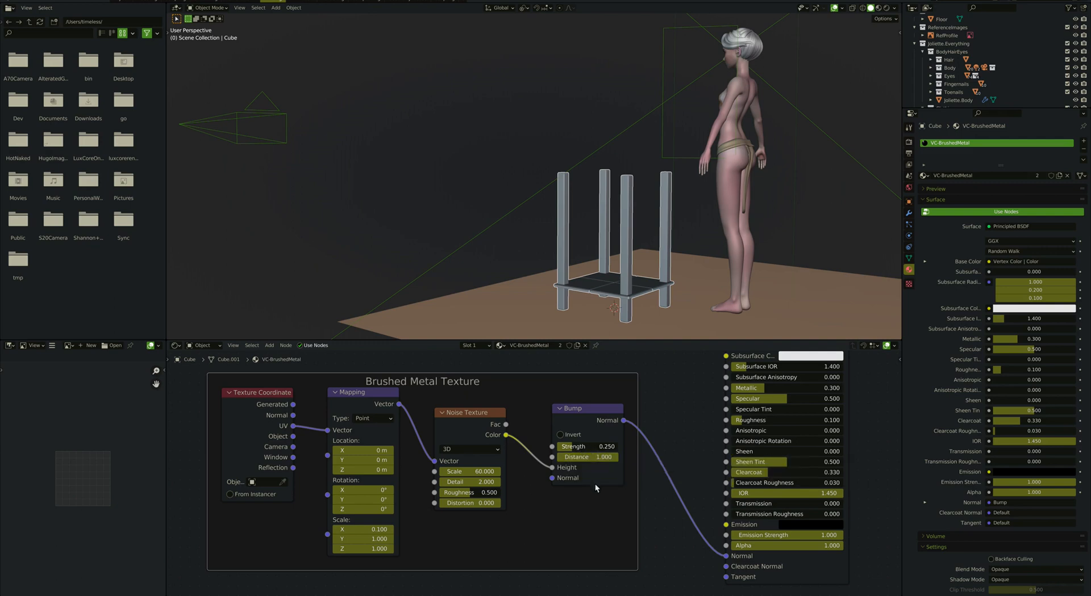
scroll(702, 523, down, 2)
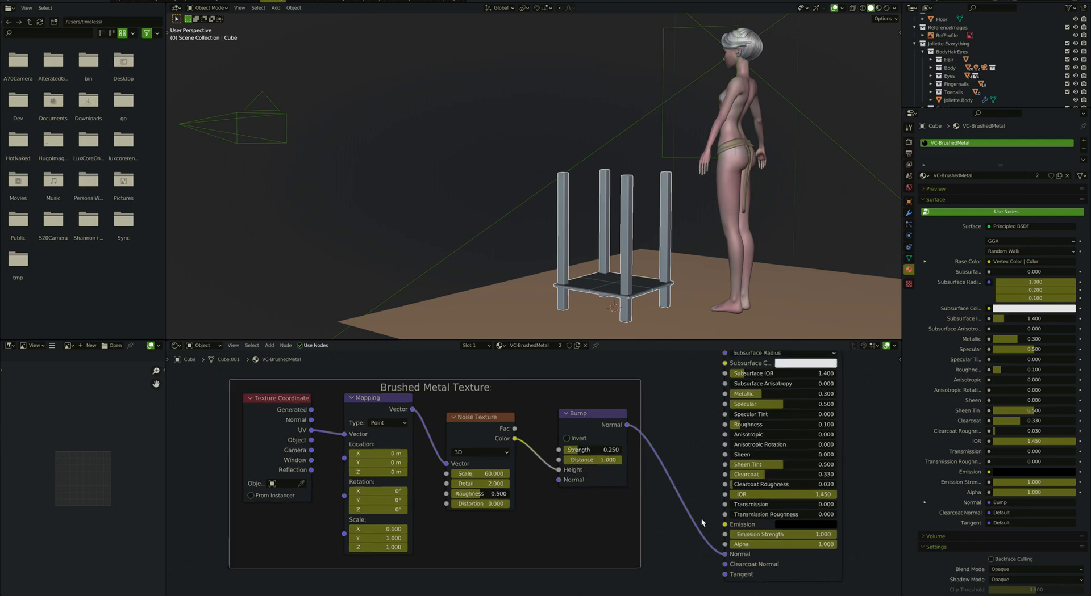
scroll(702, 523, down, 2)
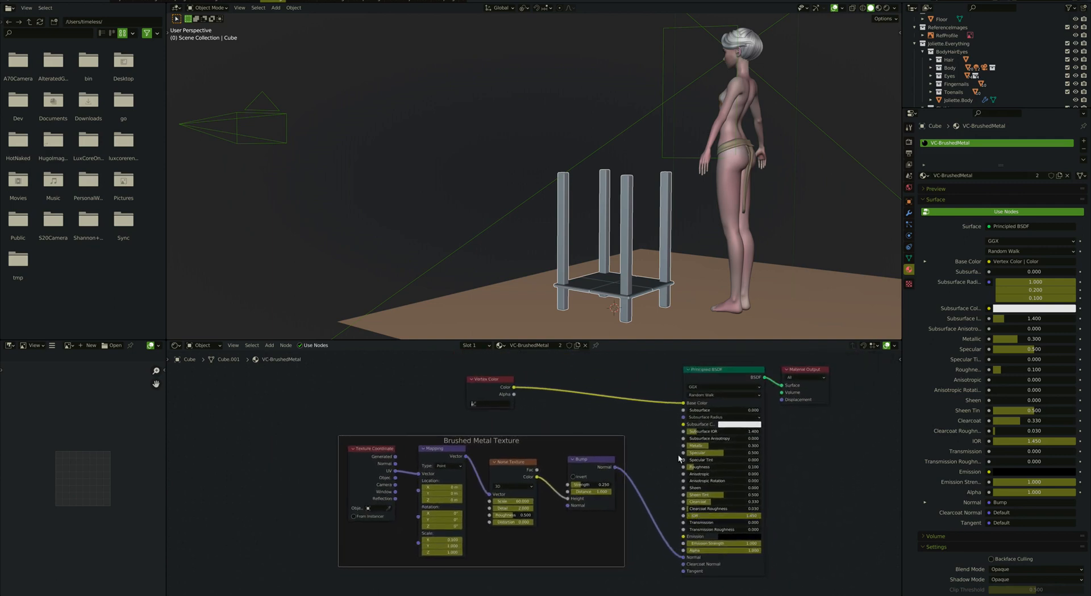
Show the table in Material Preview shading and isolate it in local view.
key(z)
key(2)
key(KP_Divide)
scroll(565, 124, up, 5)
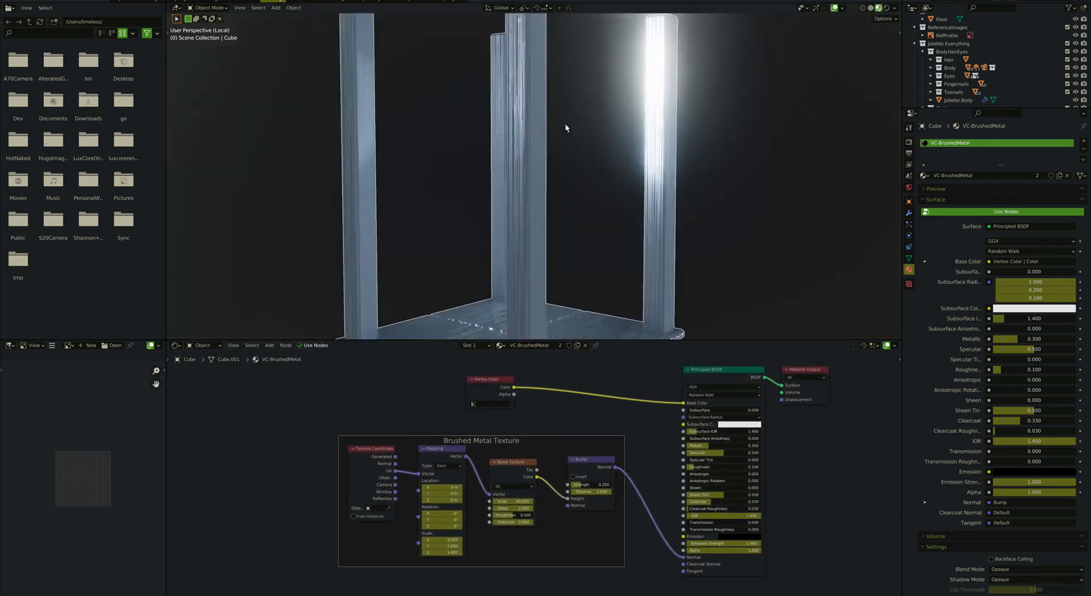
scroll(564, 124, down, 5)
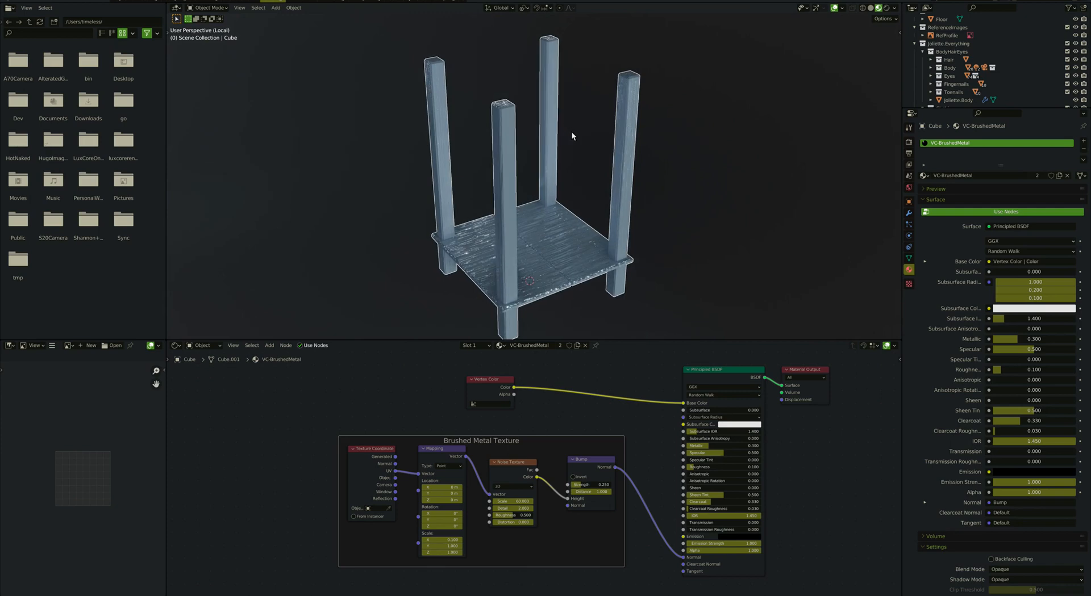
scroll(560, 216, up, 1)
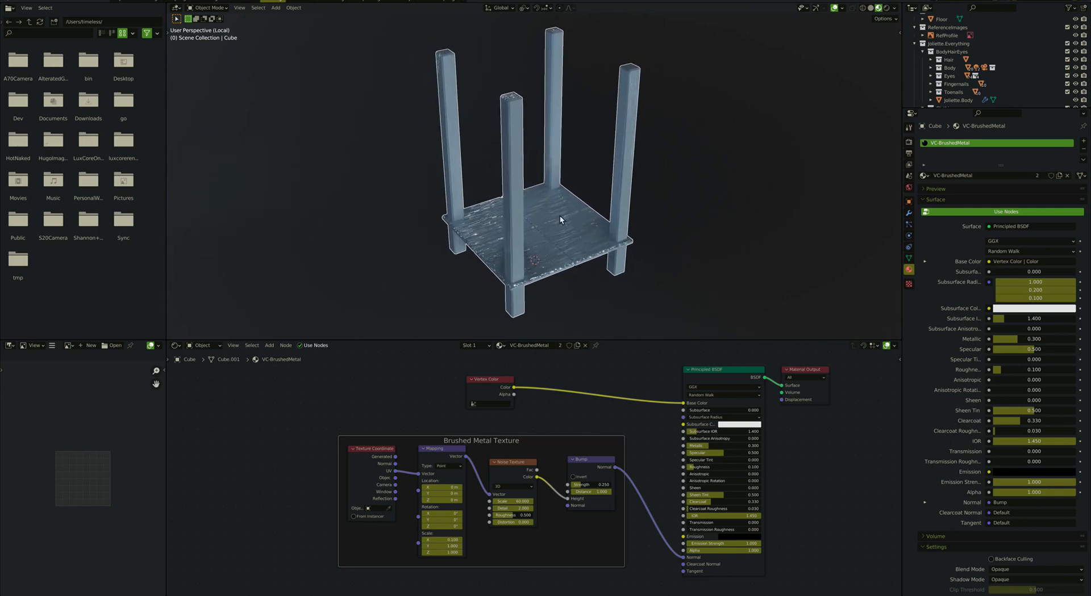
Select the whole linked shelf in Edit Mode and assign it the existing VC-Glass material in a new second material slot.
key(Tab)
click(576, 235)
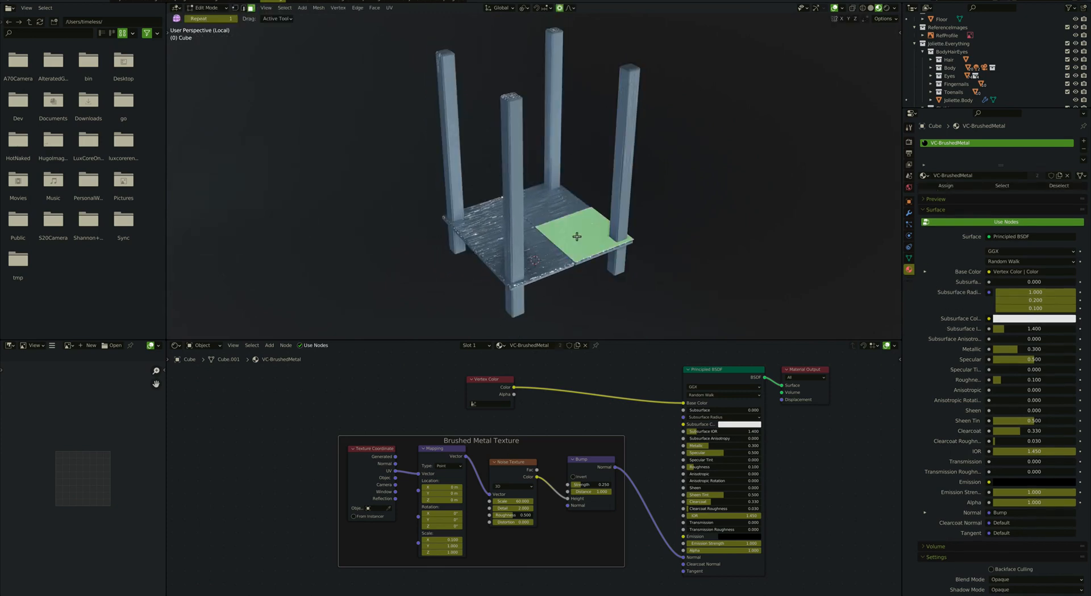
key(ctrl+l)
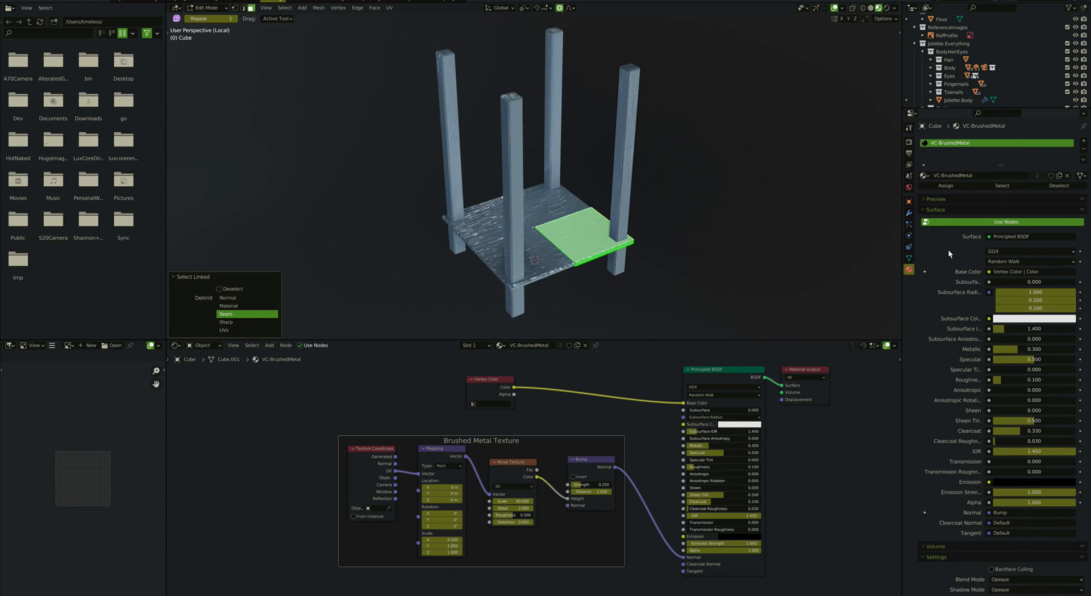
click(1083, 141)
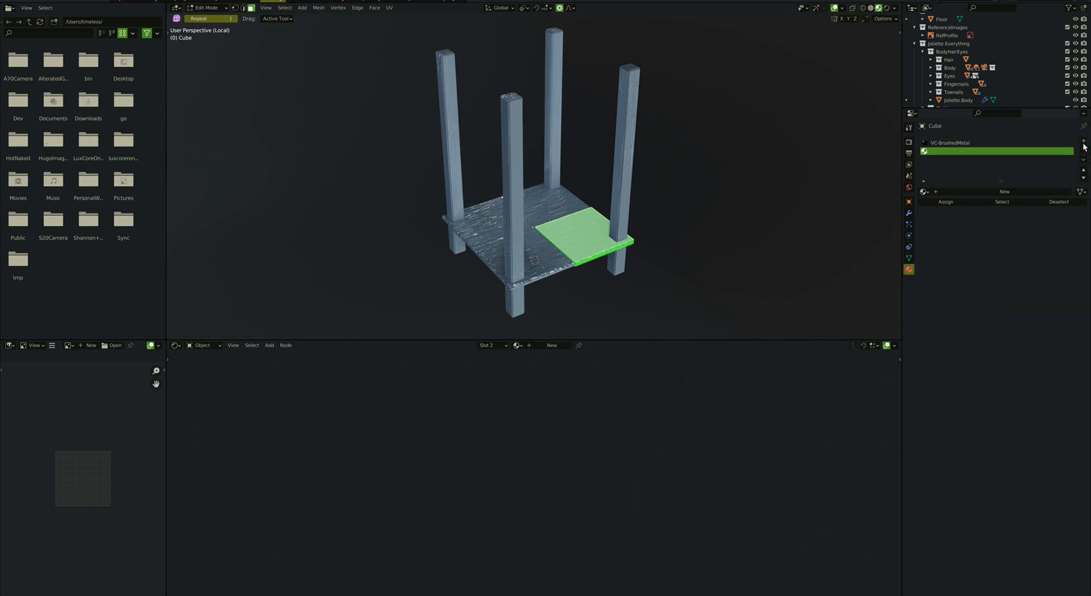
click(924, 192)
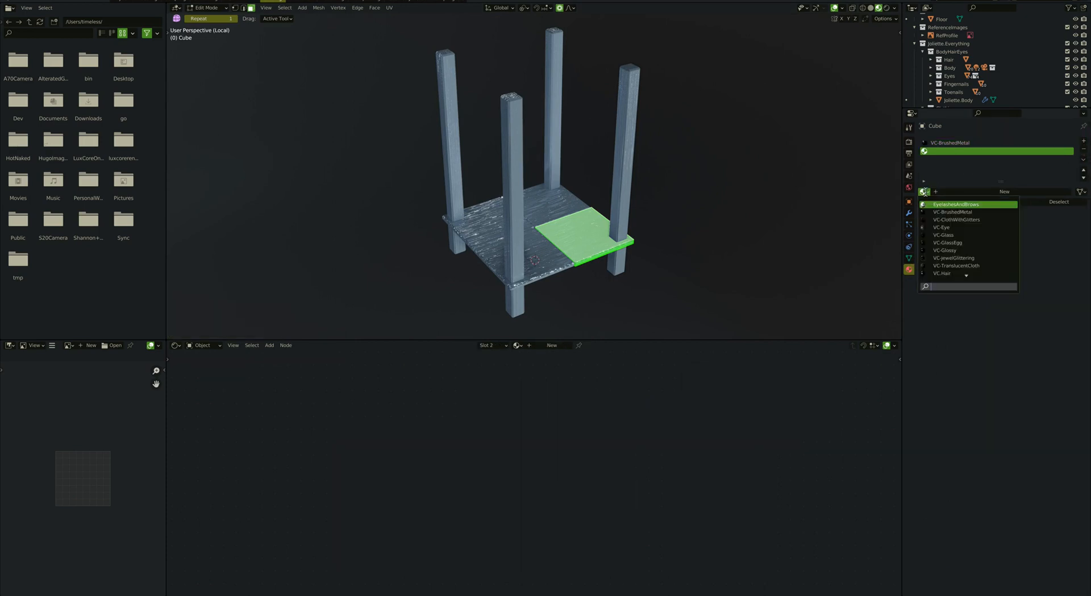
click(935, 235)
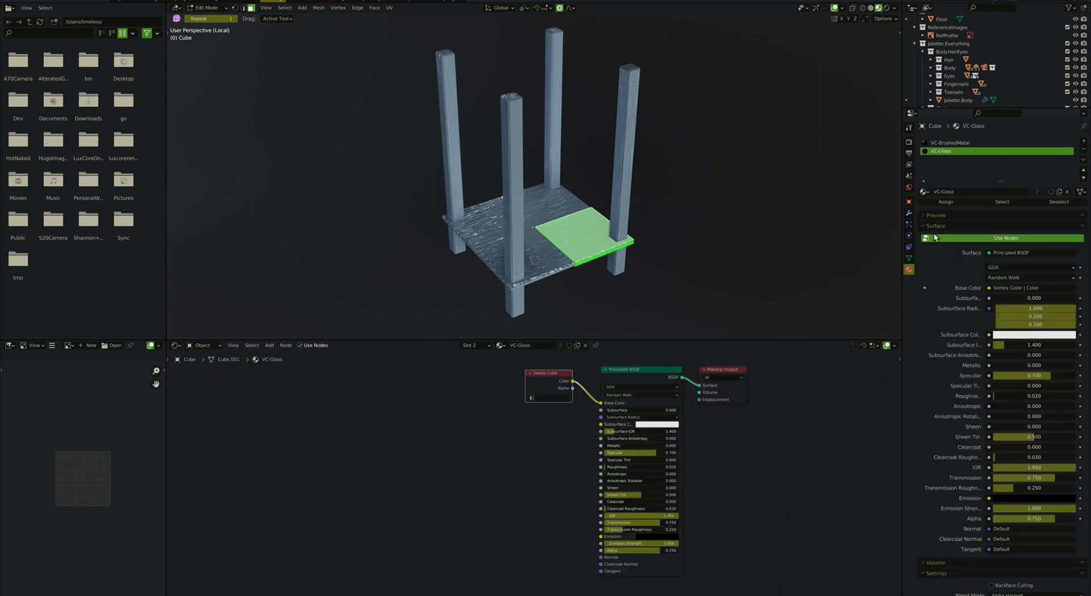
click(936, 205)
scroll(545, 226, up, 2)
scroll(545, 225, left, 5)
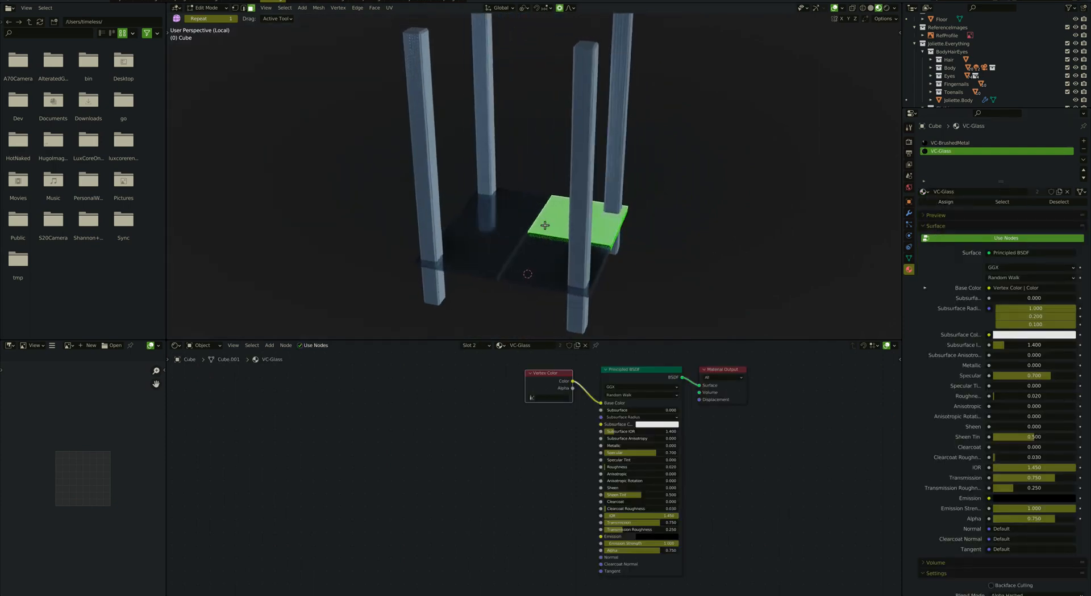
scroll(545, 225, right, 5)
scroll(567, 236, up, 3)
scroll(567, 235, down, 3)
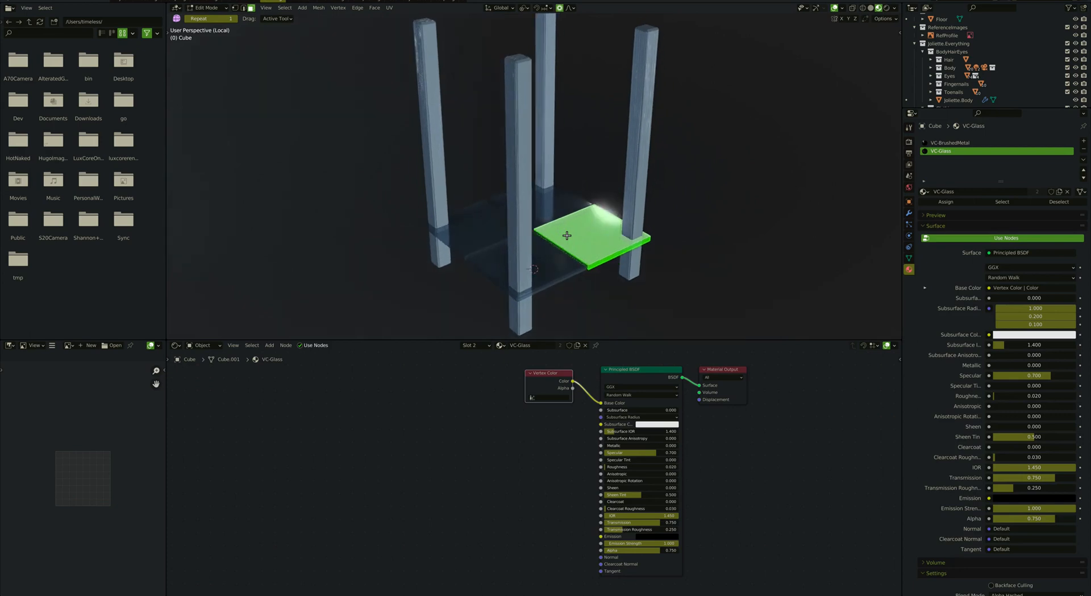
Examine the VC-Glass Principled BSDF values and the material's blend, shadow and screen space refraction settings.
scroll(539, 414, right, 4)
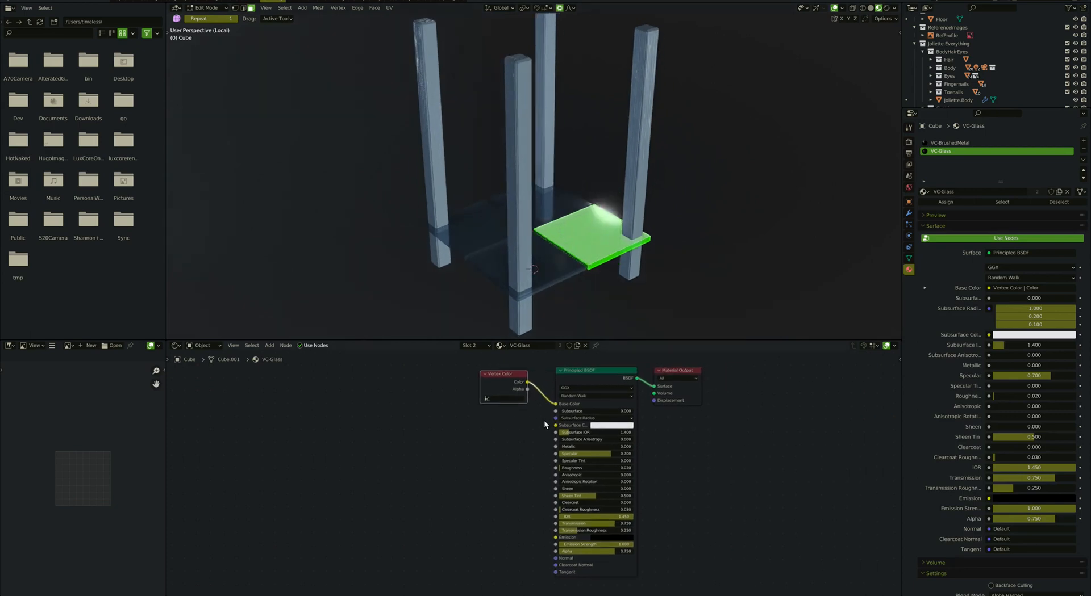
scroll(577, 399, up, 6)
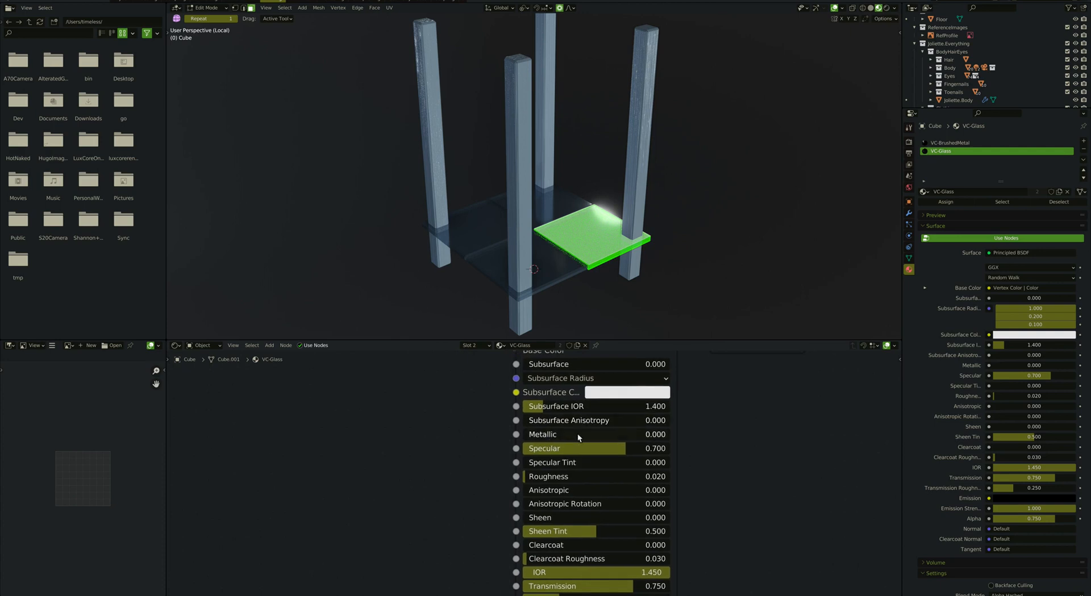
scroll(578, 434, down, 2)
shift+scroll(577, 417, down, 1)
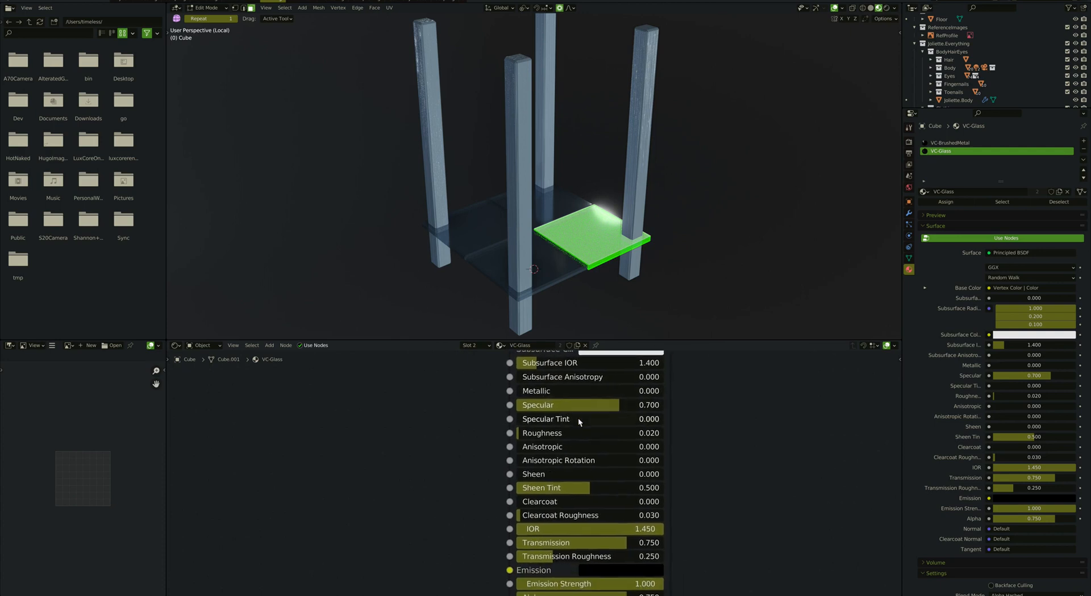
shift+scroll(570, 432, down, 2)
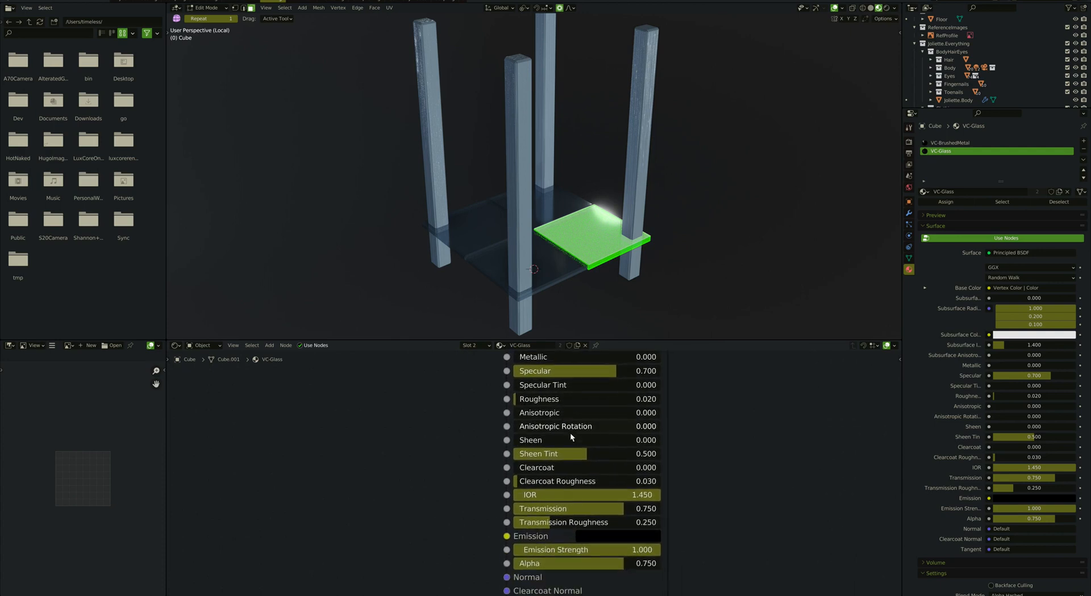
shift+scroll(559, 494, down, 2)
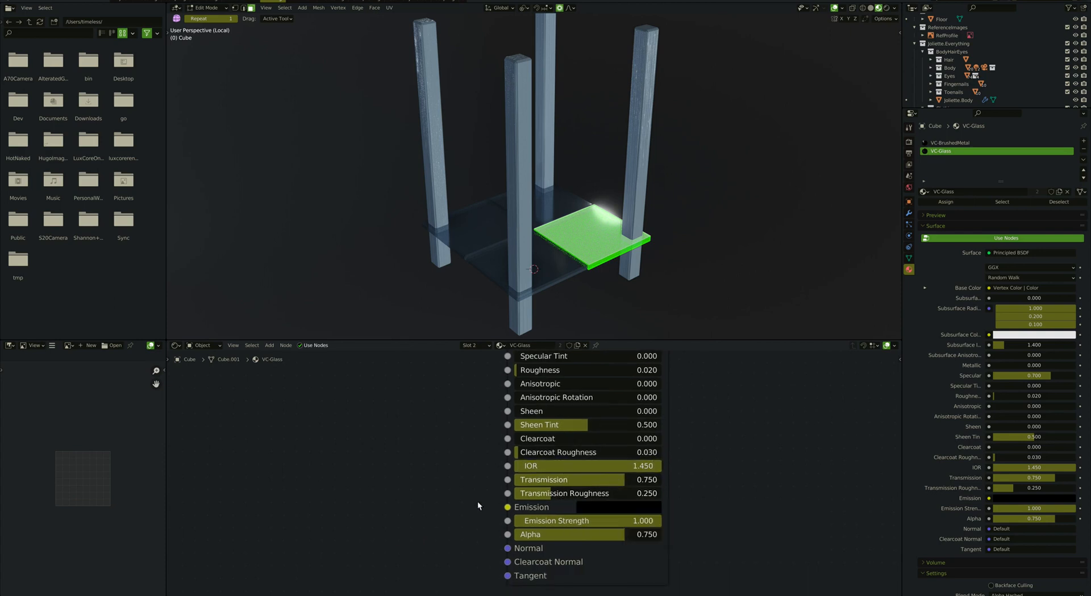
middle_drag(477, 501, 470, 504)
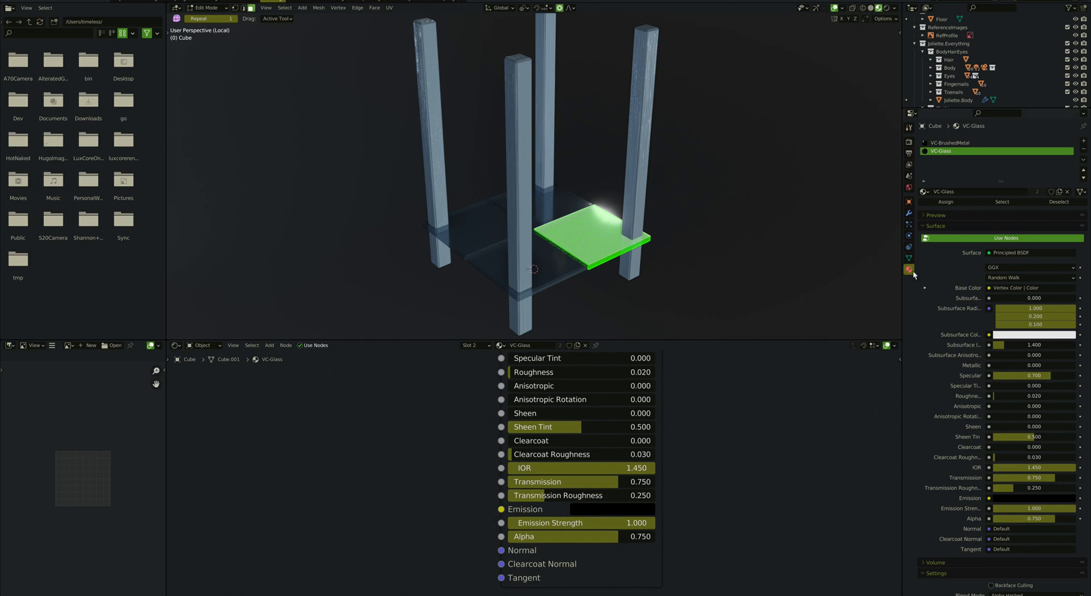
scroll(949, 277, down, 5)
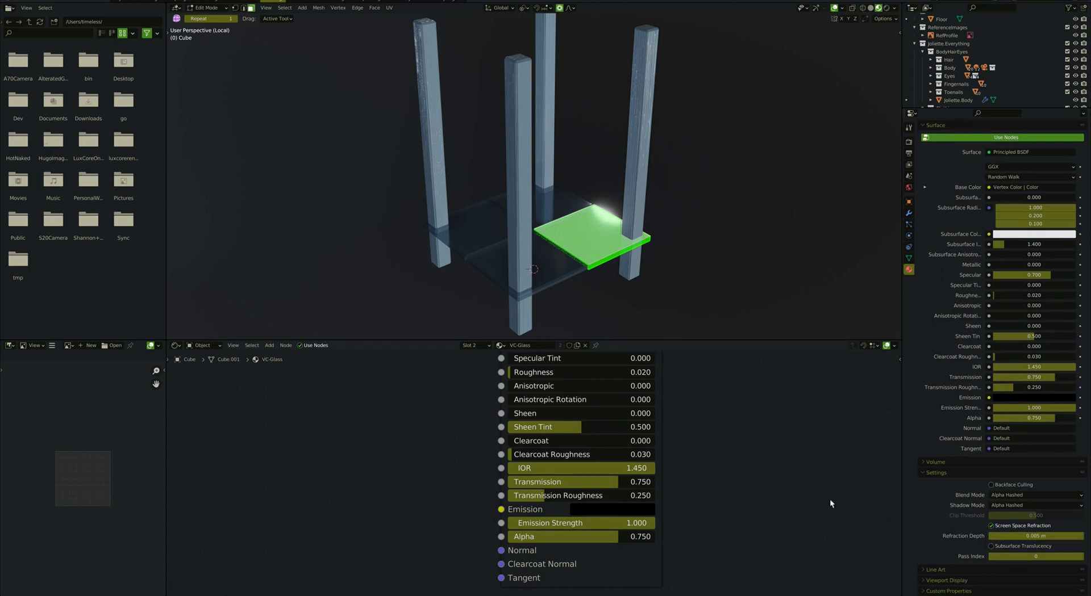
scroll(980, 490, up, 4)
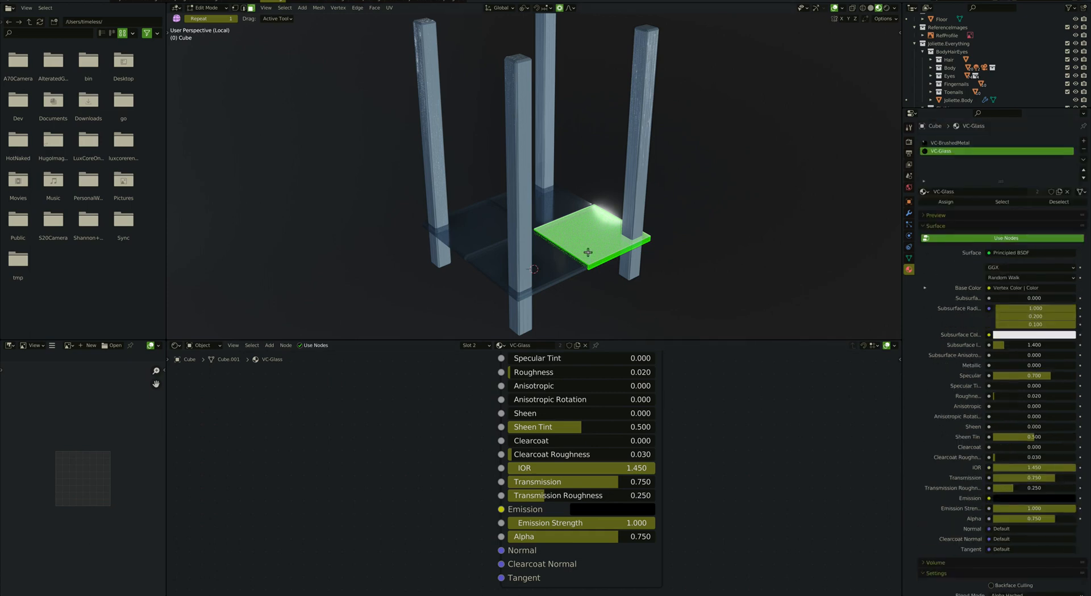
Leave Edit Mode and local view, and frame the glass-shelved table beside the character and the full VC-Glass node setup.
key(Tab)
key(KP_Divide)
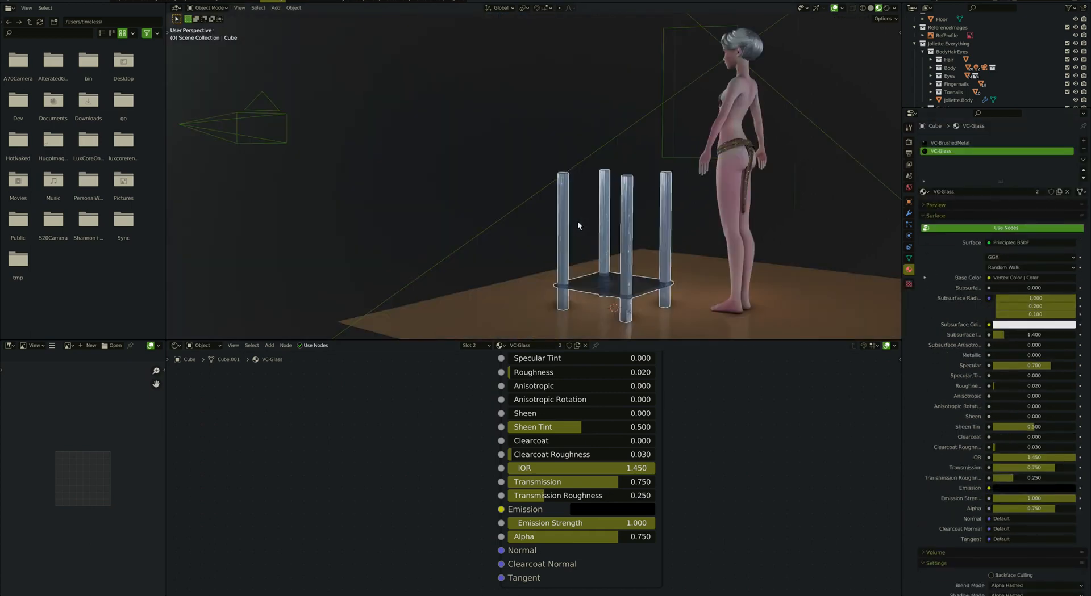
scroll(630, 202, left, 10)
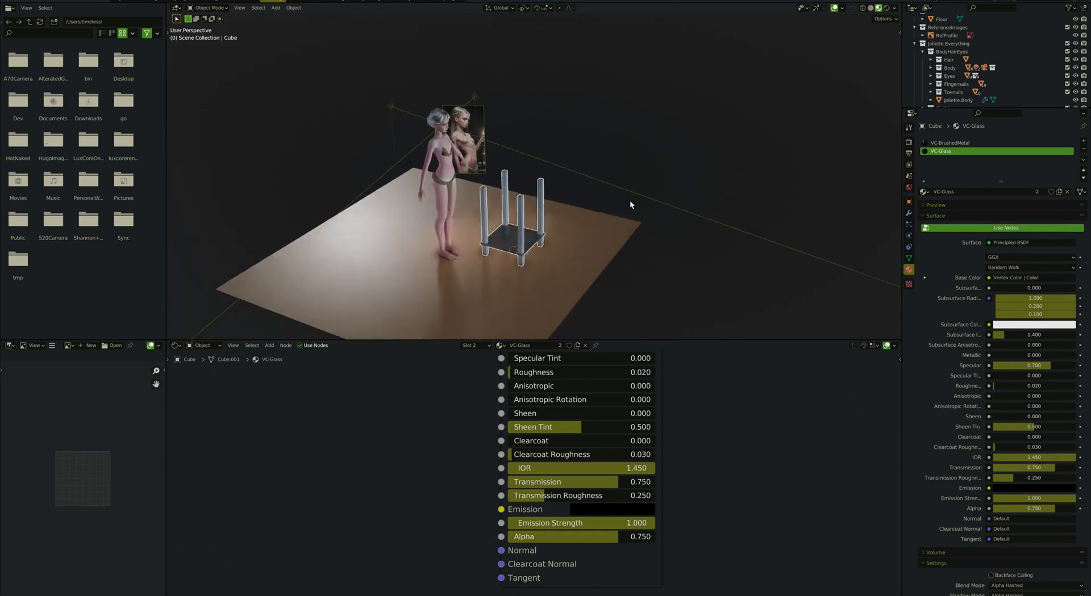
scroll(503, 225, up, 10)
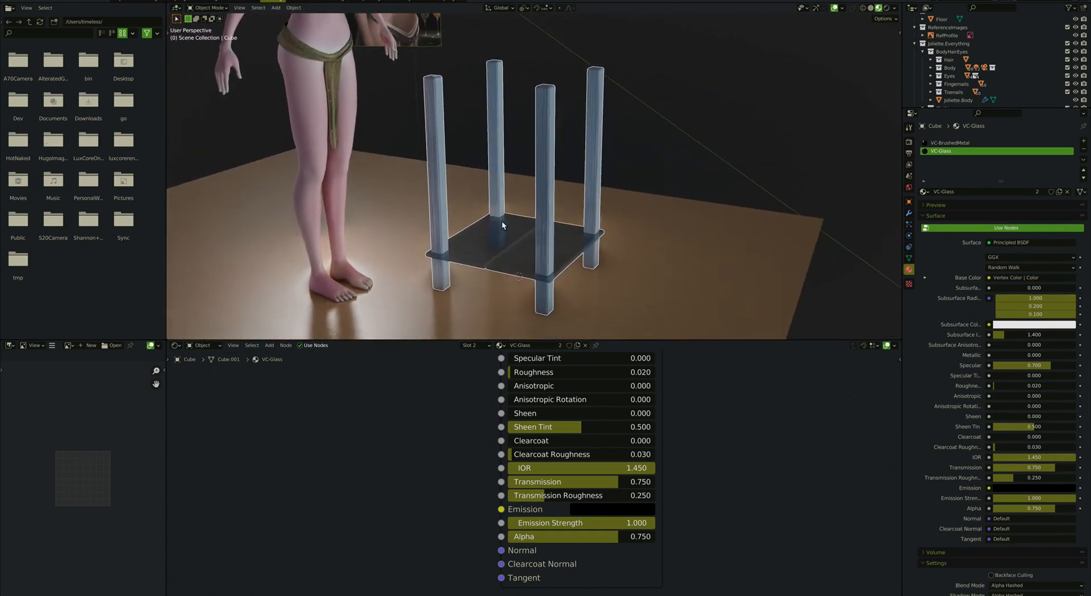
scroll(538, 160, right, 5)
scroll(538, 159, down, 5)
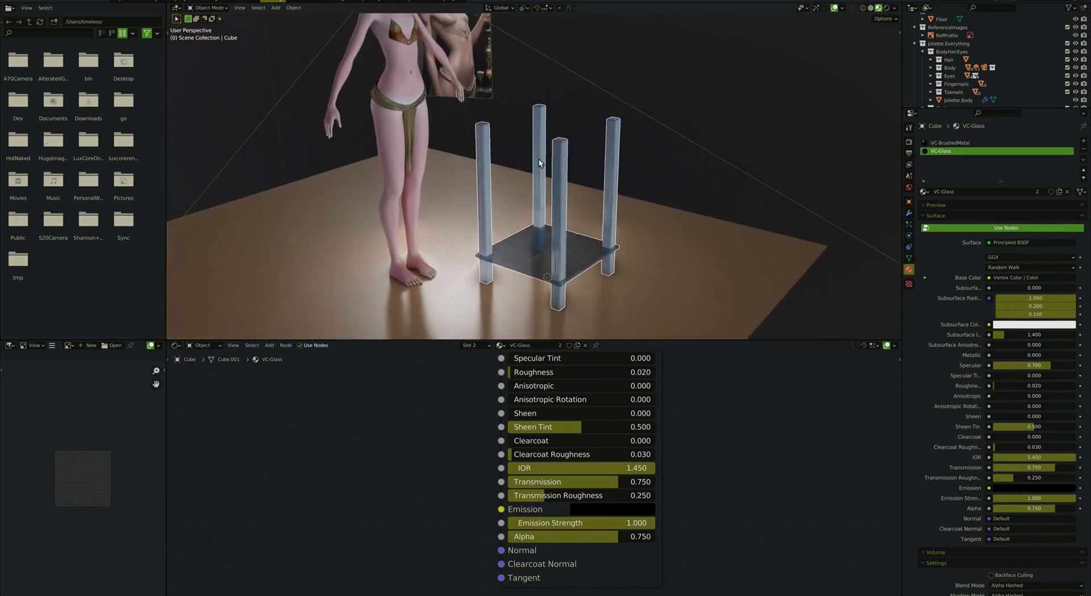
scroll(567, 438, down, 5)
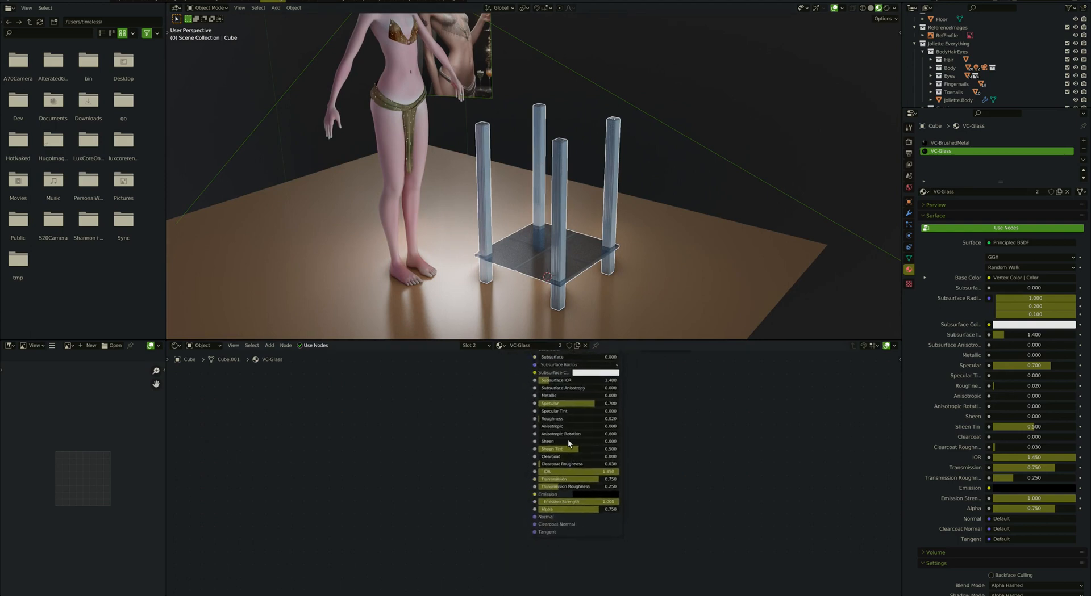
scroll(539, 117, down, 2)
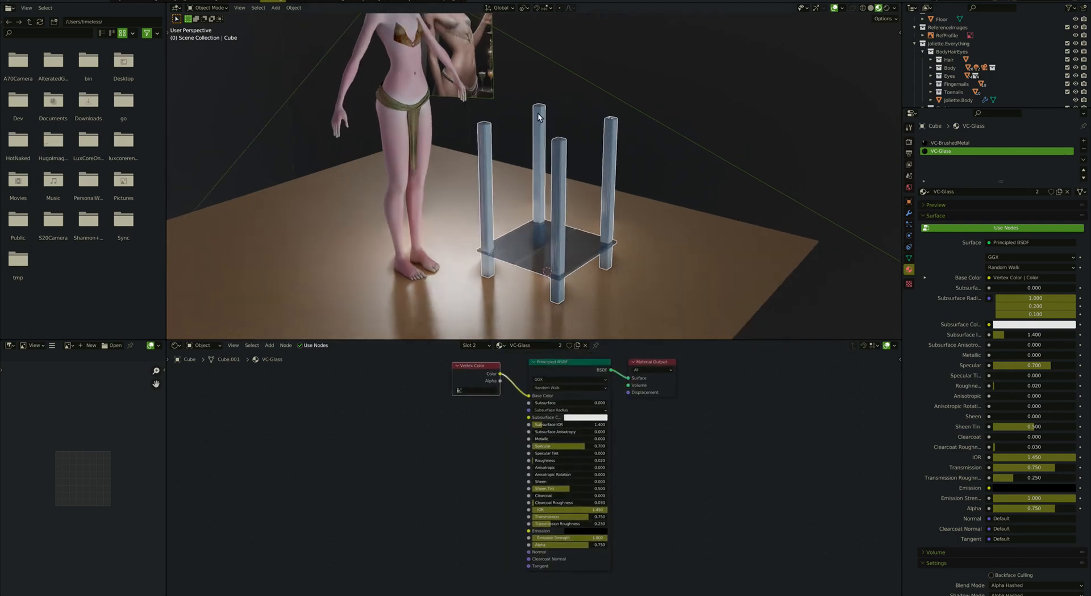
Add a plane at the table and raise it about 0.84 m along Z, over the table legs.
shift+scroll(538, 117, up, 2)
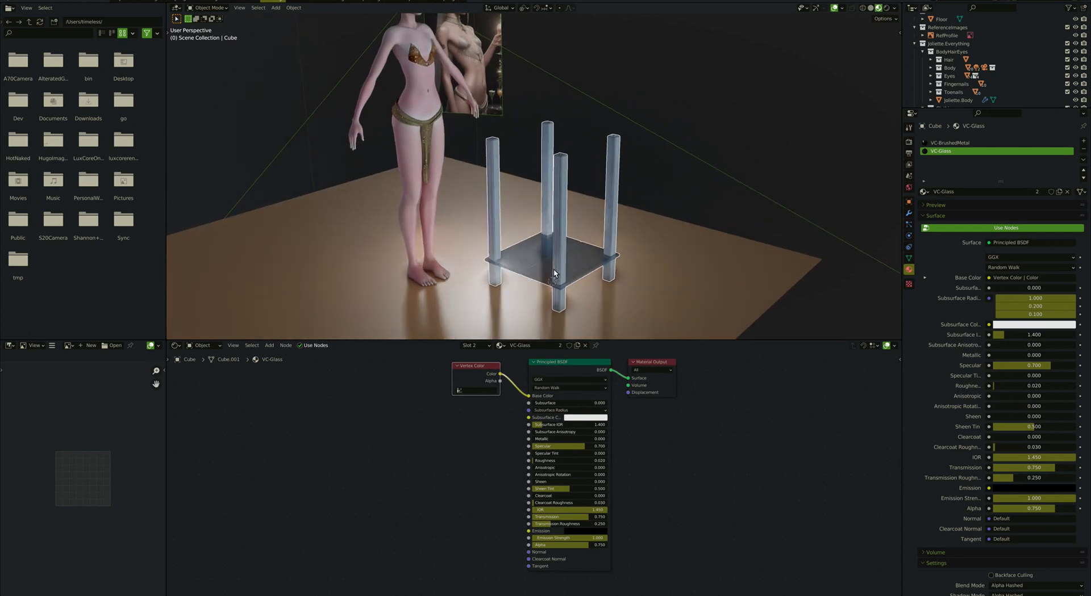
key(shift+a)
mouse_move(554, 271)
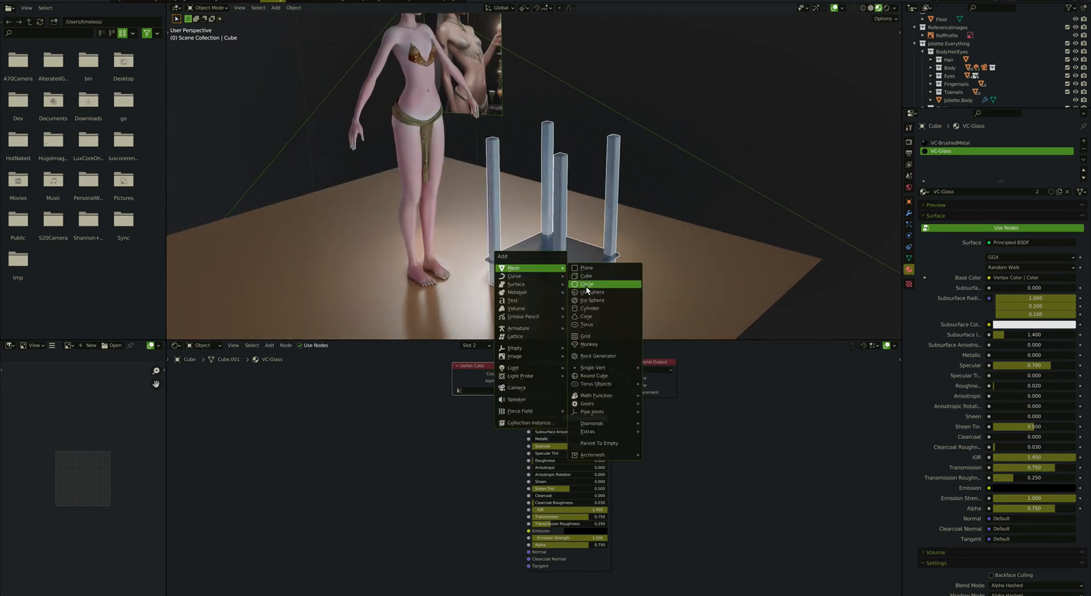
click(598, 270)
key(g)
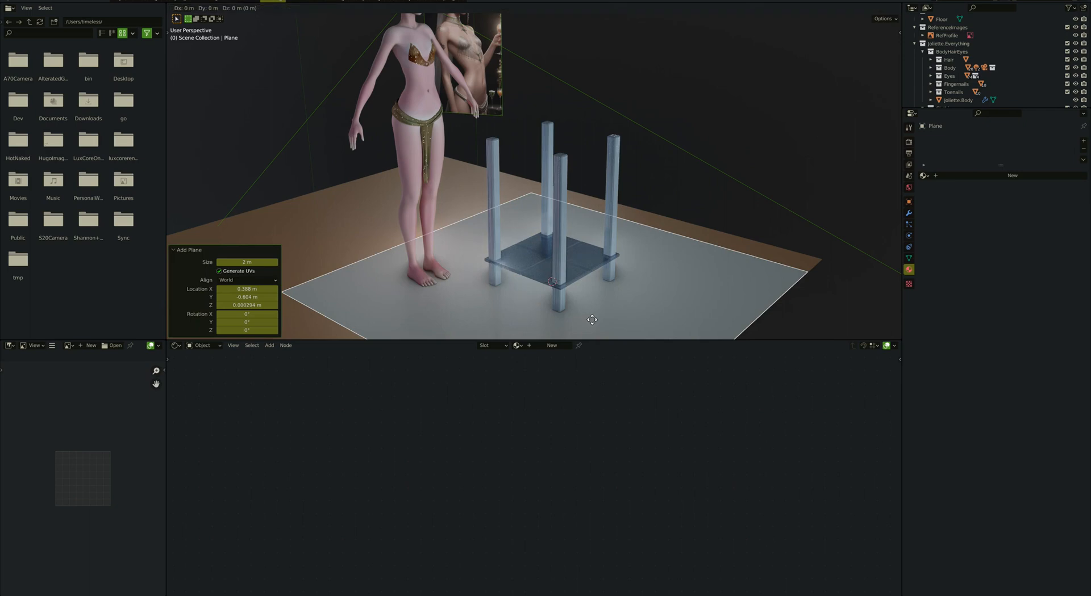
key(z)
click(590, 170)
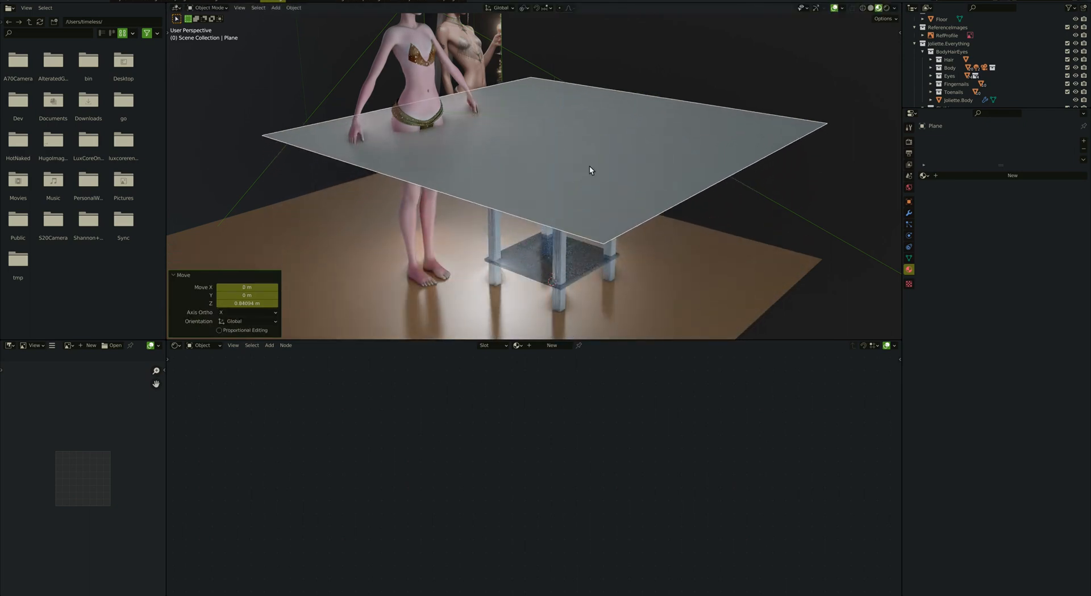
Scale the plane's geometry down to about 0.78 in Edit Mode.
scroll(590, 169, down, 3)
scroll(590, 169, up, 5)
key(Tab)
key(s)
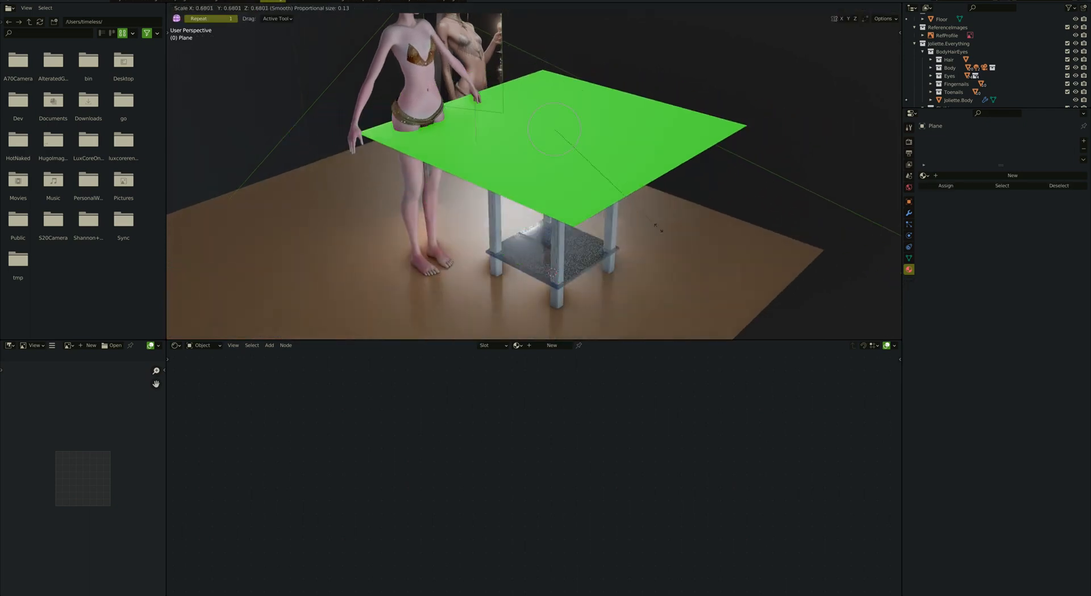
click(699, 212)
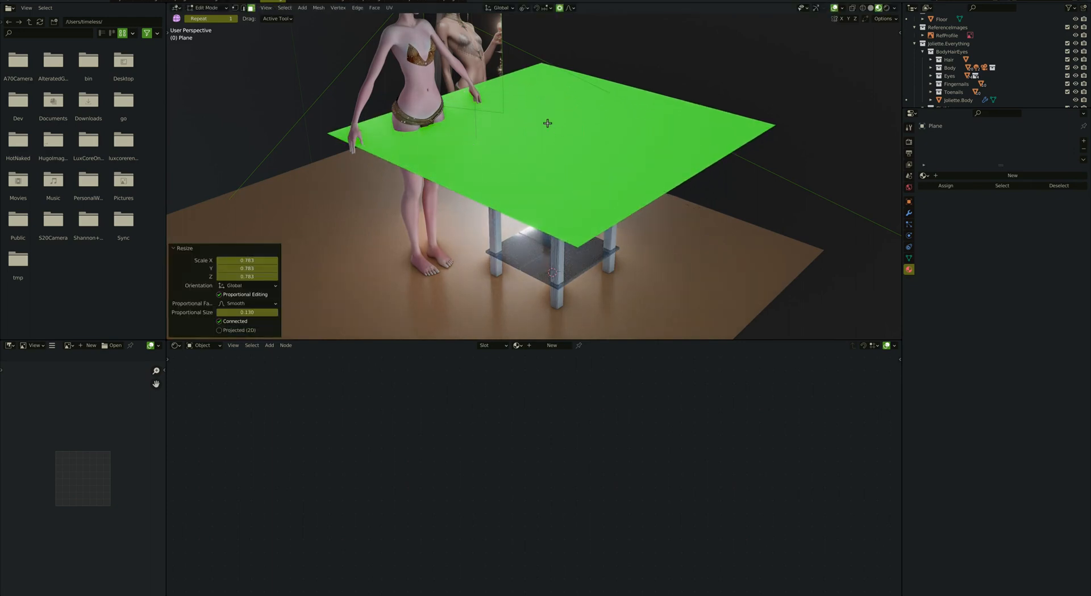
Subdivide the plane with 10 cuts.
scroll(540, 123, up, 3)
click(357, 7)
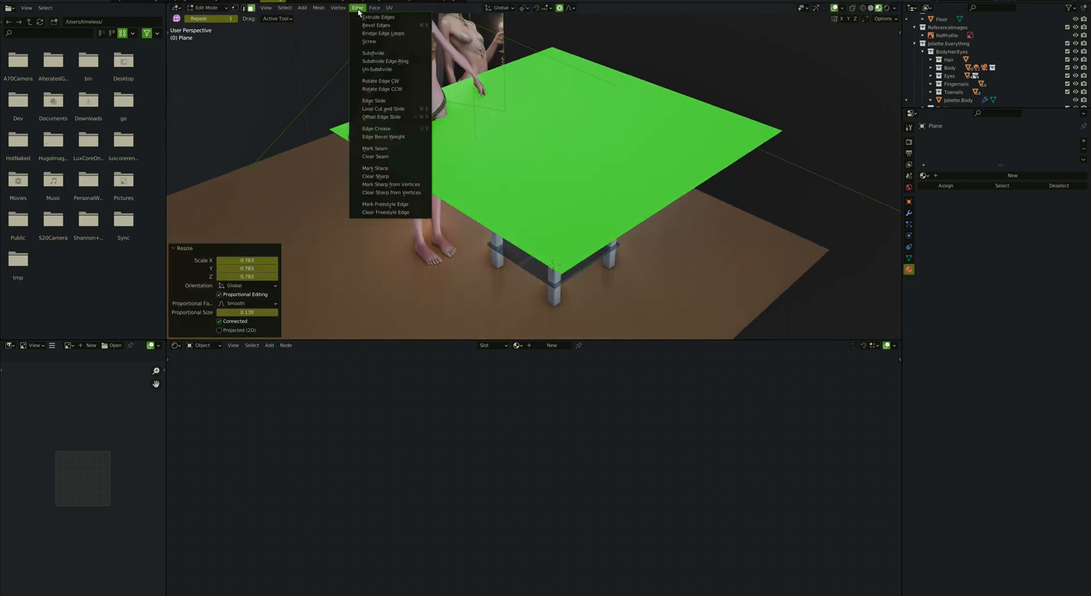
click(375, 51)
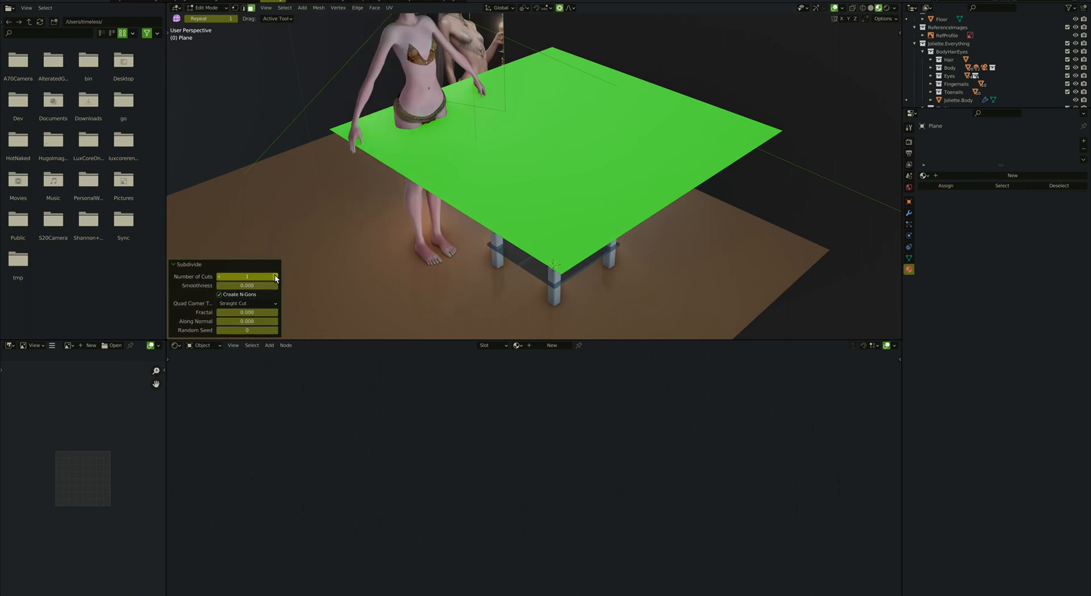
click(275, 277)
click(276, 276)
click(275, 276)
click(275, 277)
click(275, 277)
click(275, 277)
click(275, 277)
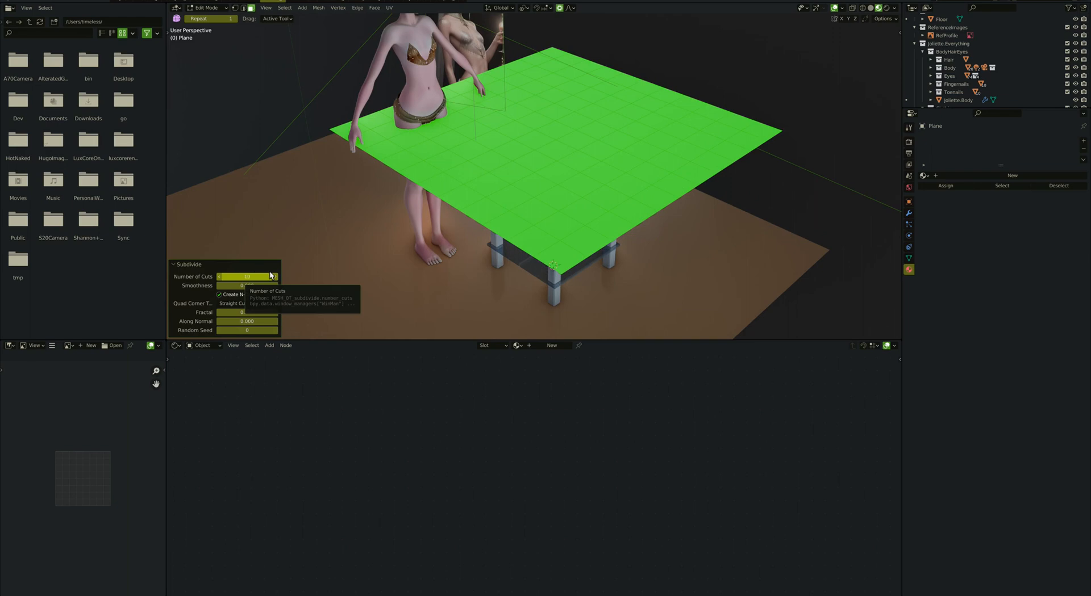
Subdivide the plane again with 3 cuts, and return to Object Mode in Solid shading.
click(358, 8)
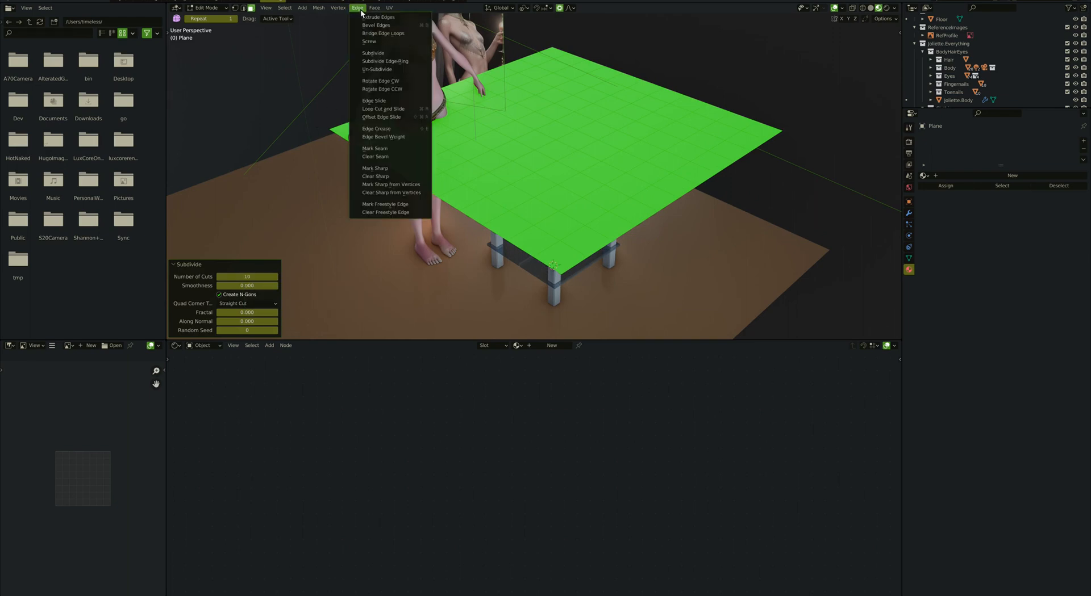
click(366, 55)
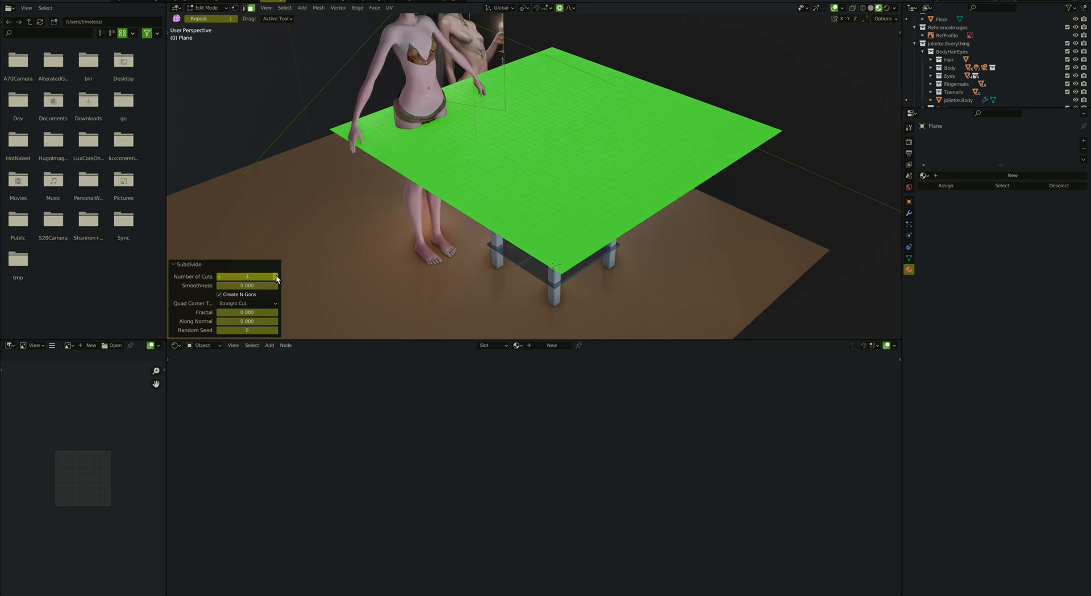
scroll(444, 250, down, 5)
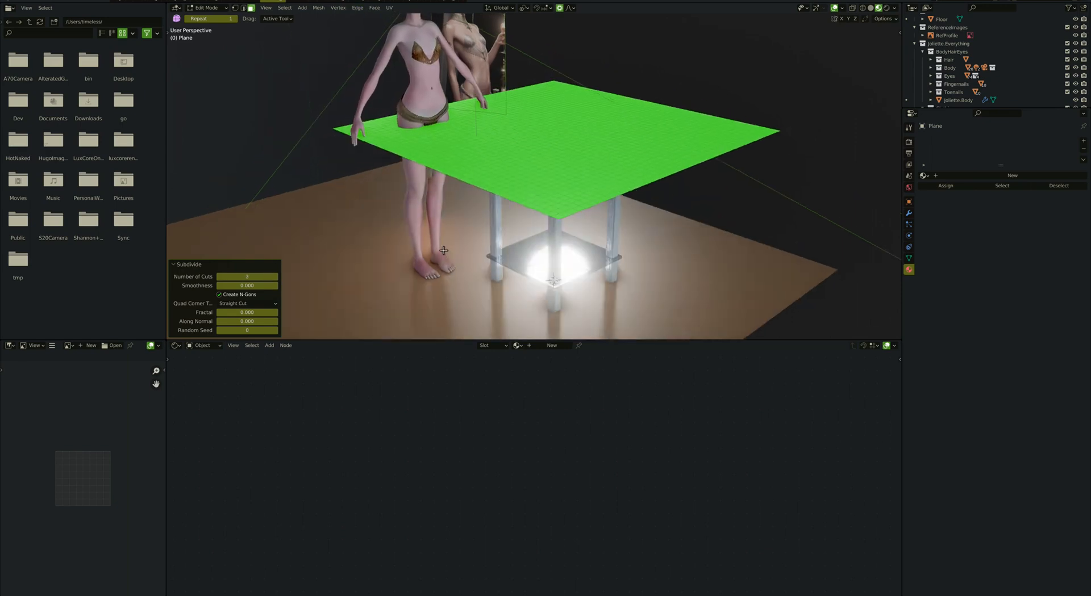
scroll(444, 251, up, 1)
key(z)
key(6)
key(Tab)
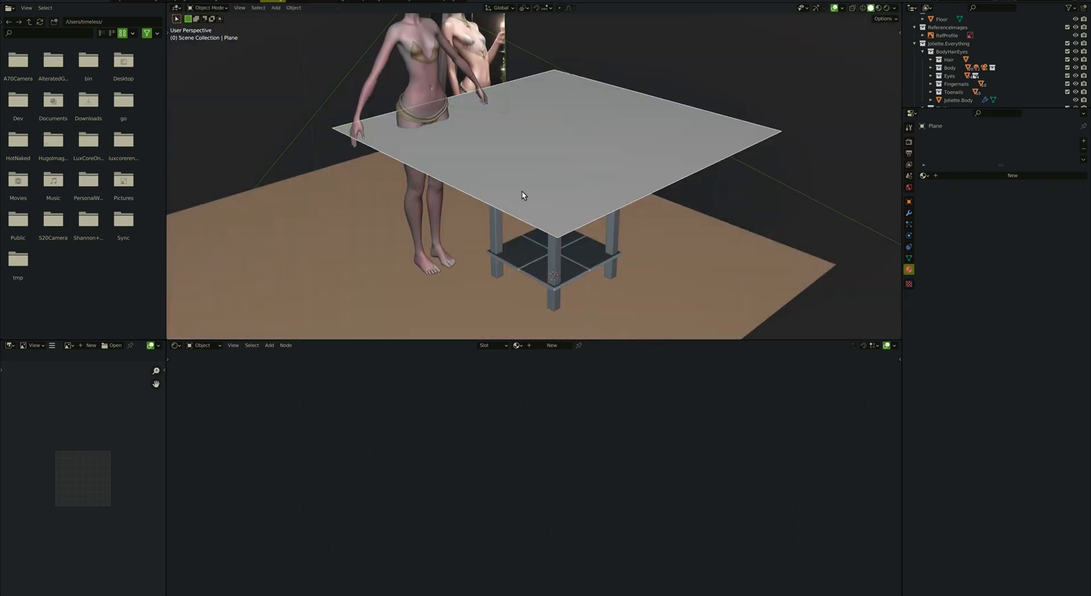
Open the plane in the Sculpting workspace and isolate it in local view.
scroll(522, 192, left, 2)
scroll(522, 192, up, 1)
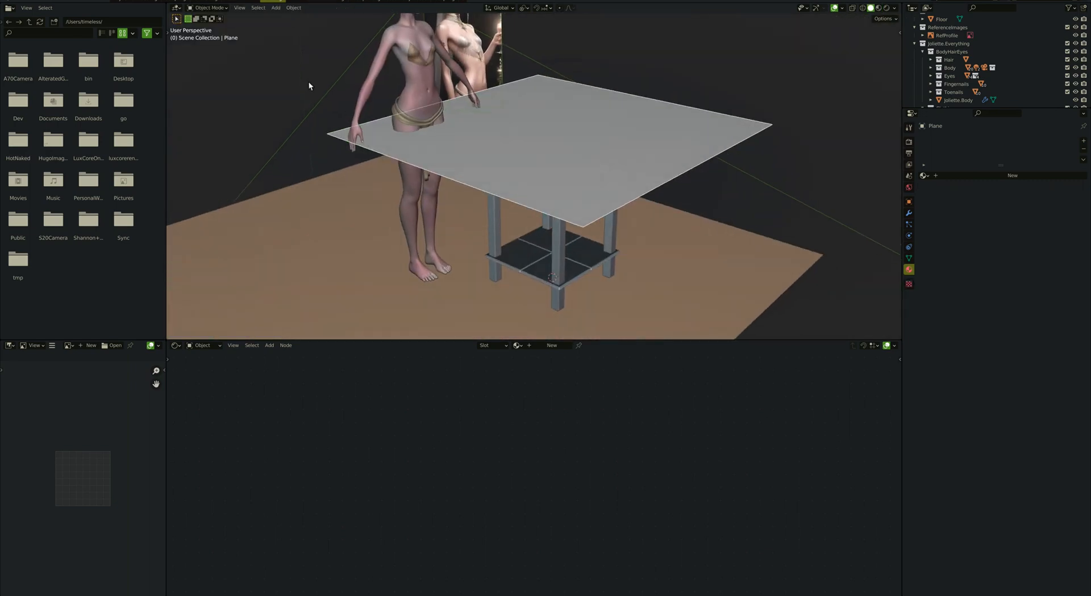
click(175, 3)
scroll(472, 314, down, 1)
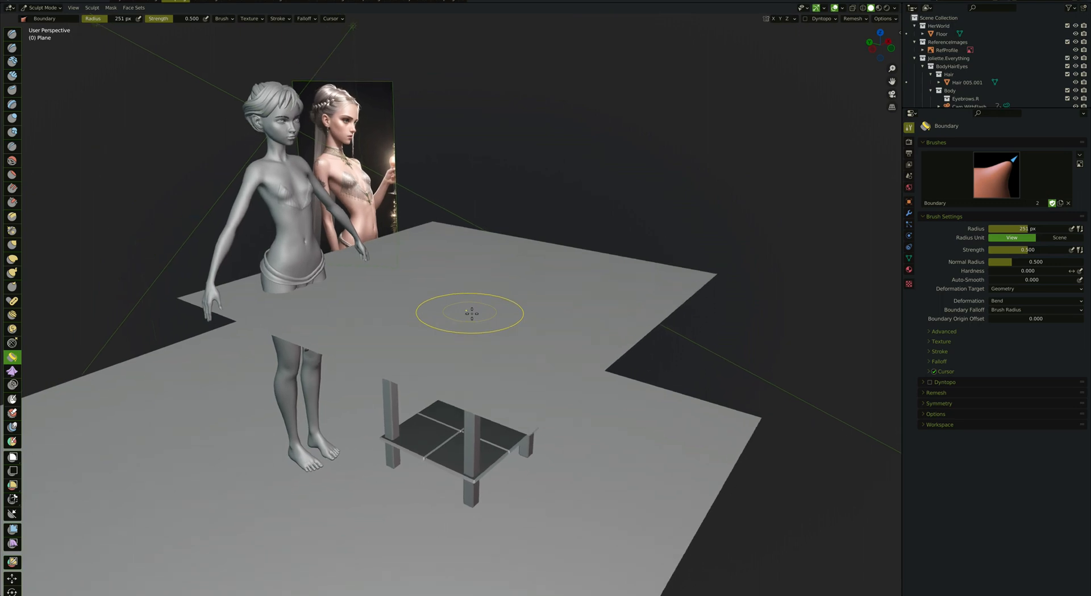
key(KP_Divide)
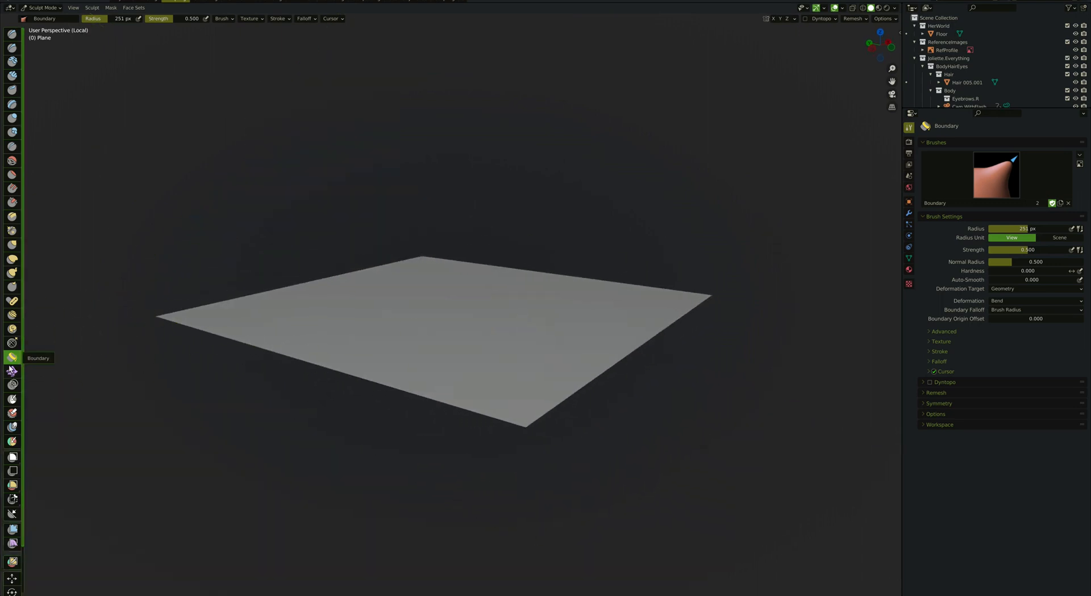
Enlarge the Boundary brush radius to 437 px and try bending the plane's edges with it.
key(s)
right_click(334, 360)
key(f)
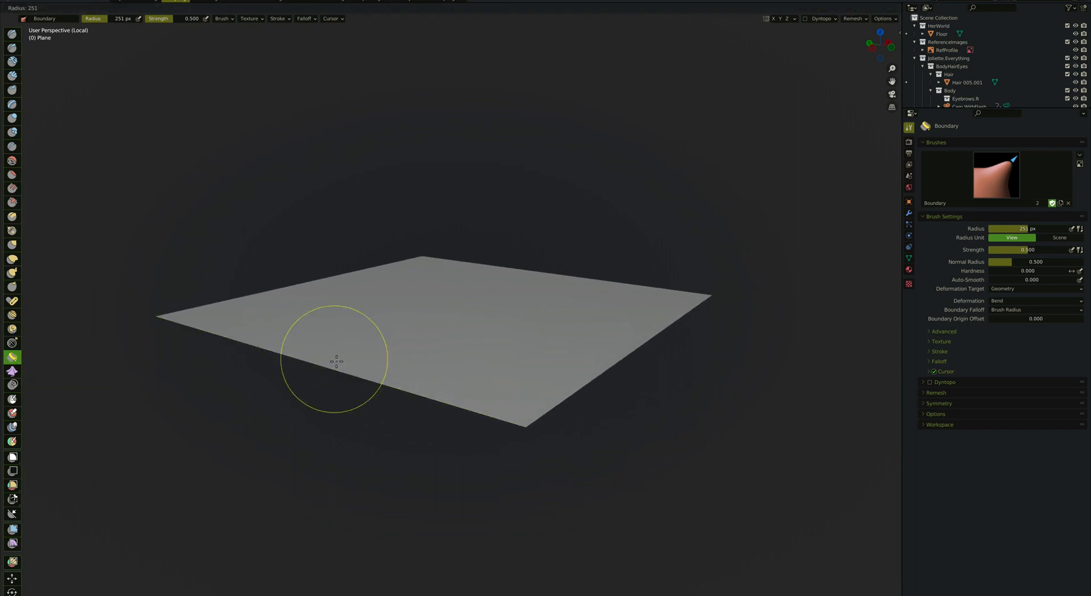
click(375, 360)
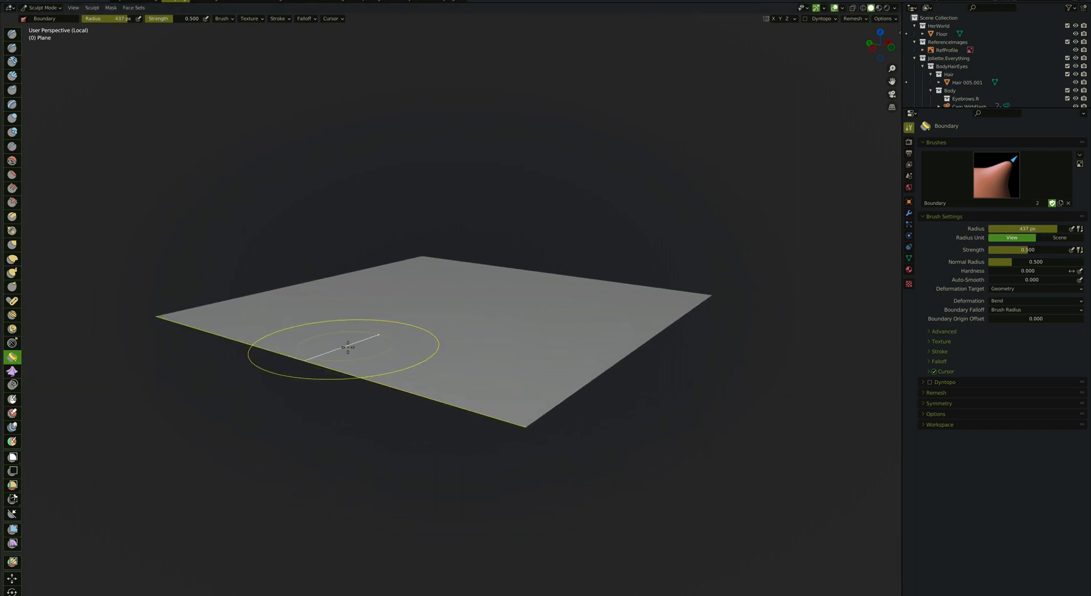
mouse_move(348, 347)
mouse_down()
mouse_move(348, 359)
mouse_move(355, 250)
mouse_up()
key(ctrl+z)
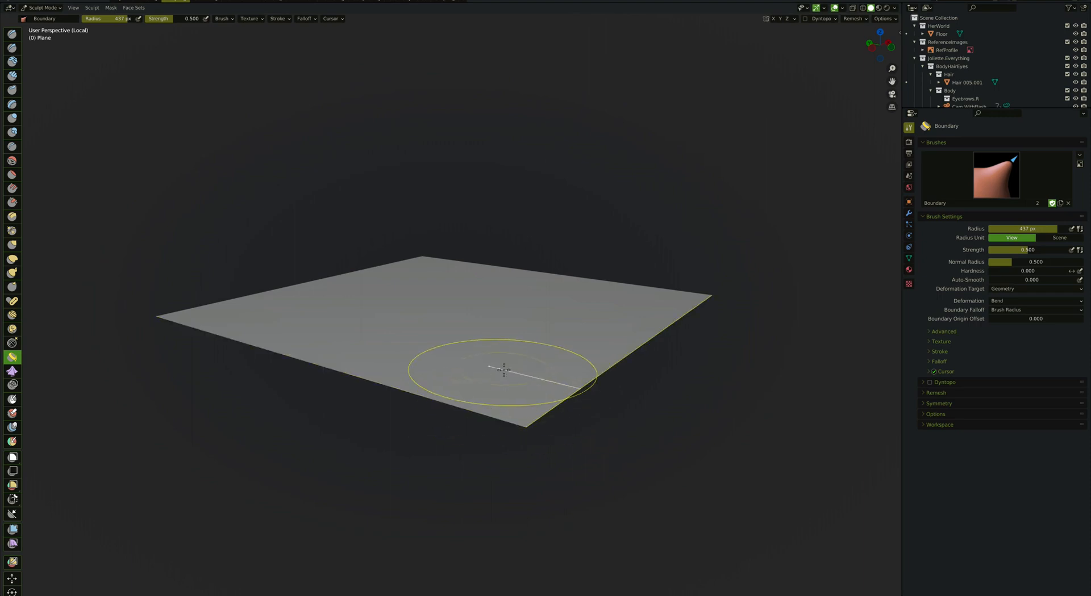
drag(508, 375, 500, 268)
drag(446, 378, 457, 289)
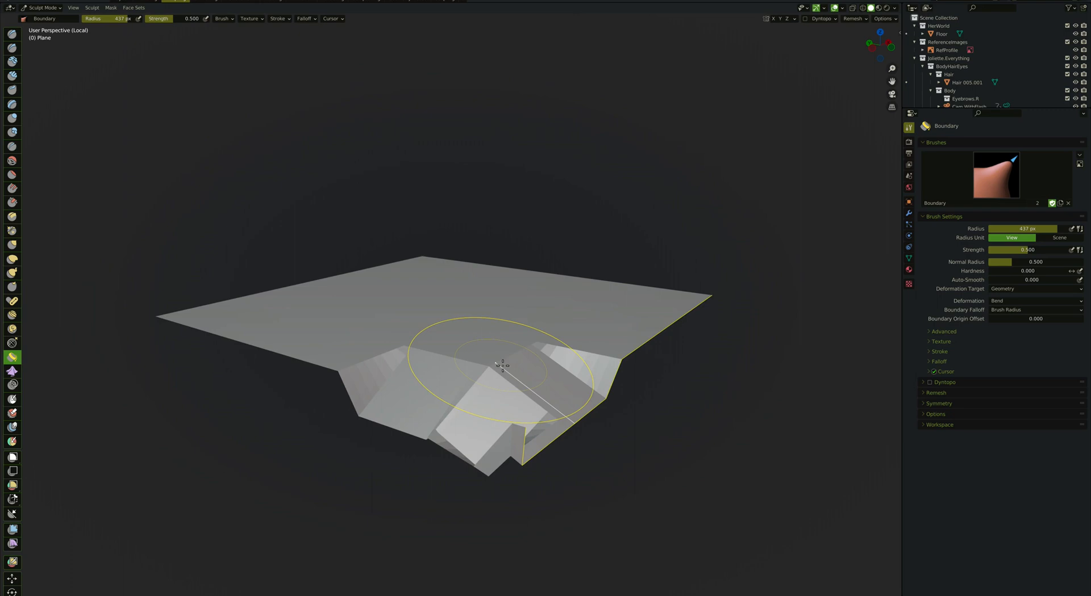
key(ctrl+z)
key(ctrl+z)
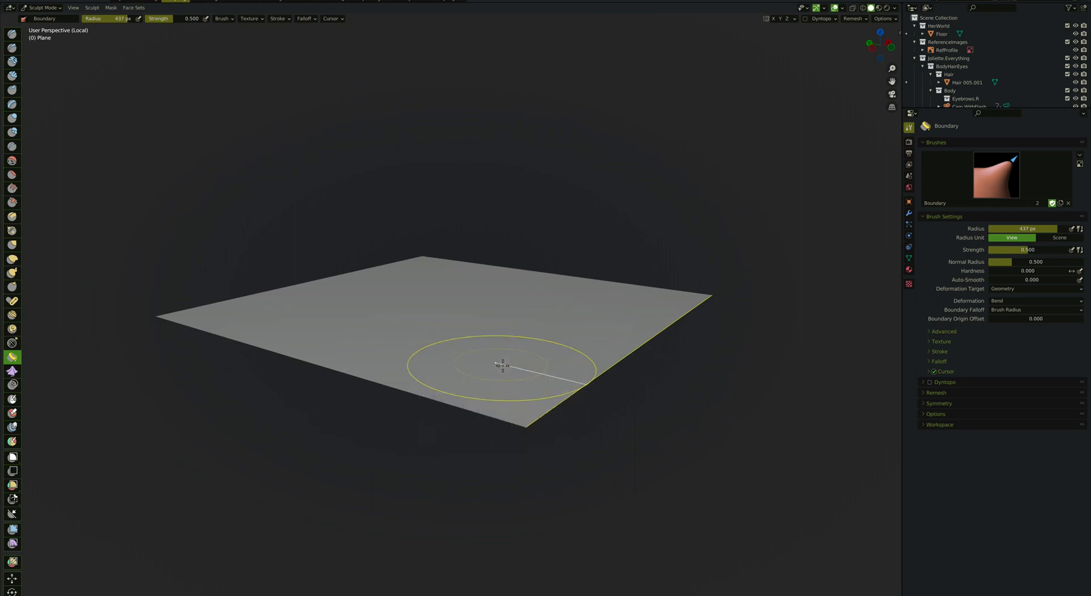
Enter Edit Mode, switch to vertex selection and select only the plane's four corner vertices.
key(Tab)
middle_drag(502, 364, 483, 372)
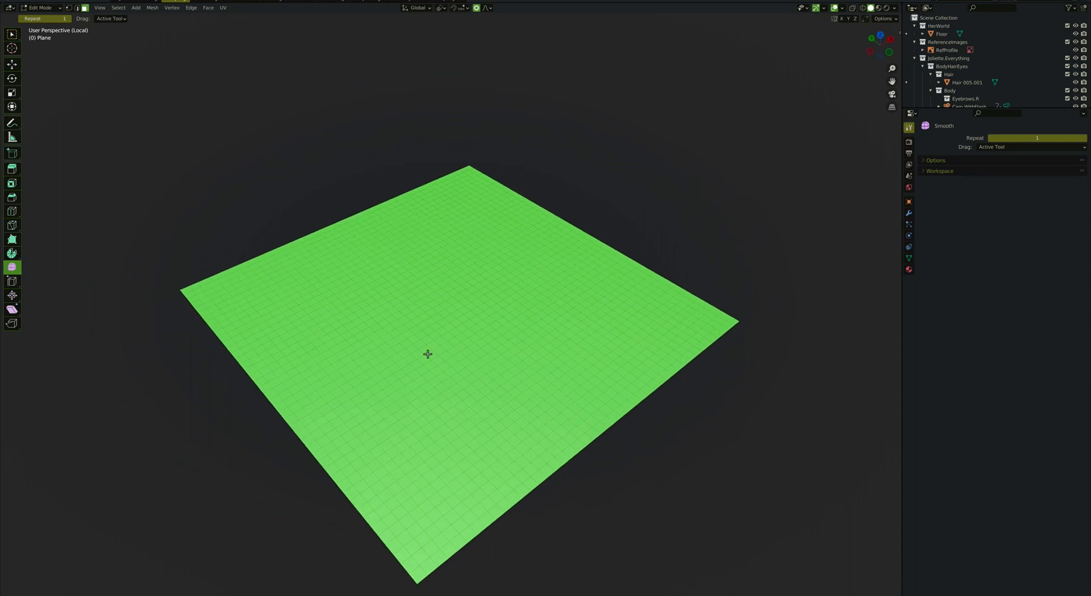
key(1)
key(alt+a)
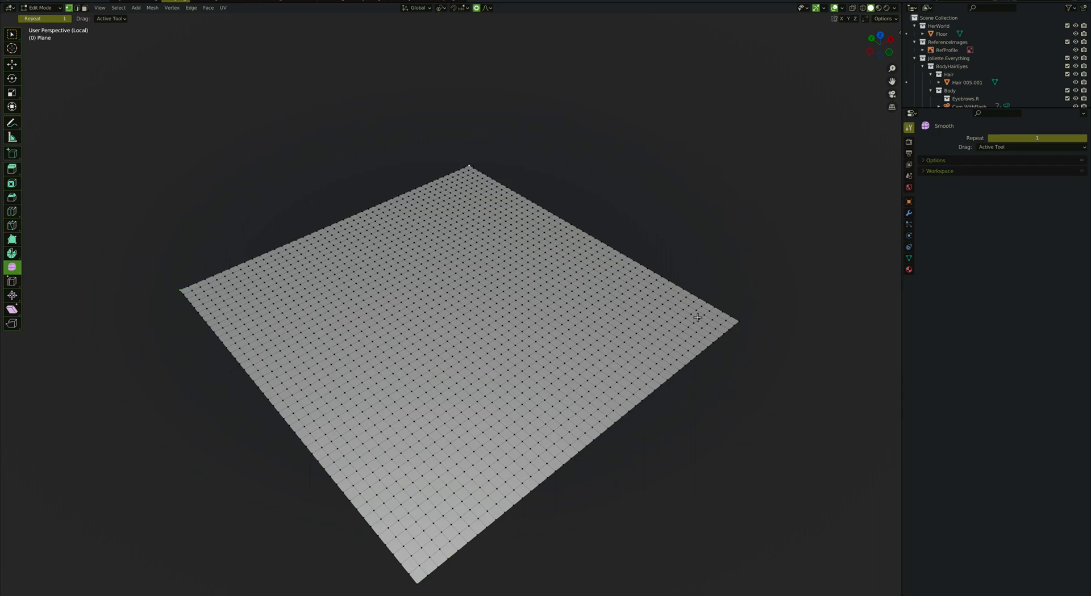
middle_drag(416, 584, 446, 542)
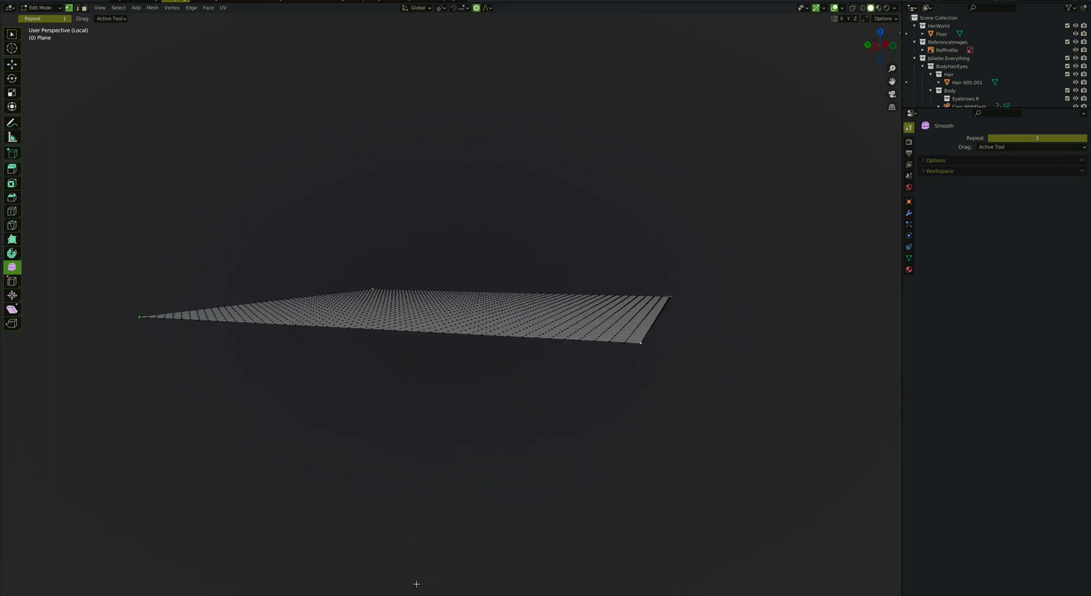
Try lowering the four corners along Z with a smooth proportional falloff of about 0.58 m.
key(g)
key(z)
scroll(447, 417, down, 15)
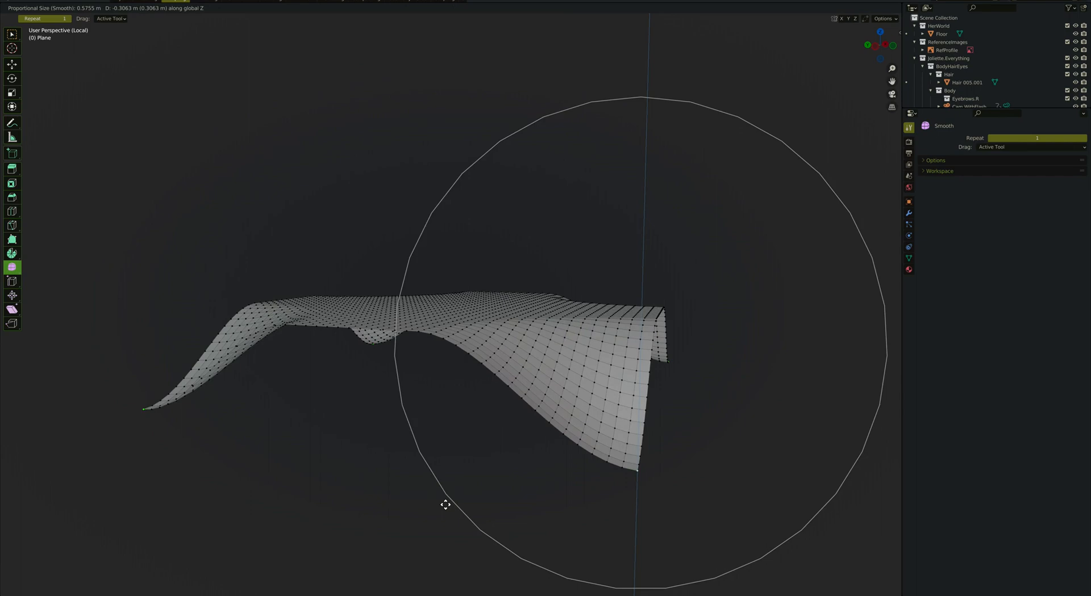
scroll(445, 505, down, 2)
scroll(445, 505, up, 1)
right_click(445, 505)
middle_drag(444, 503, 445, 504)
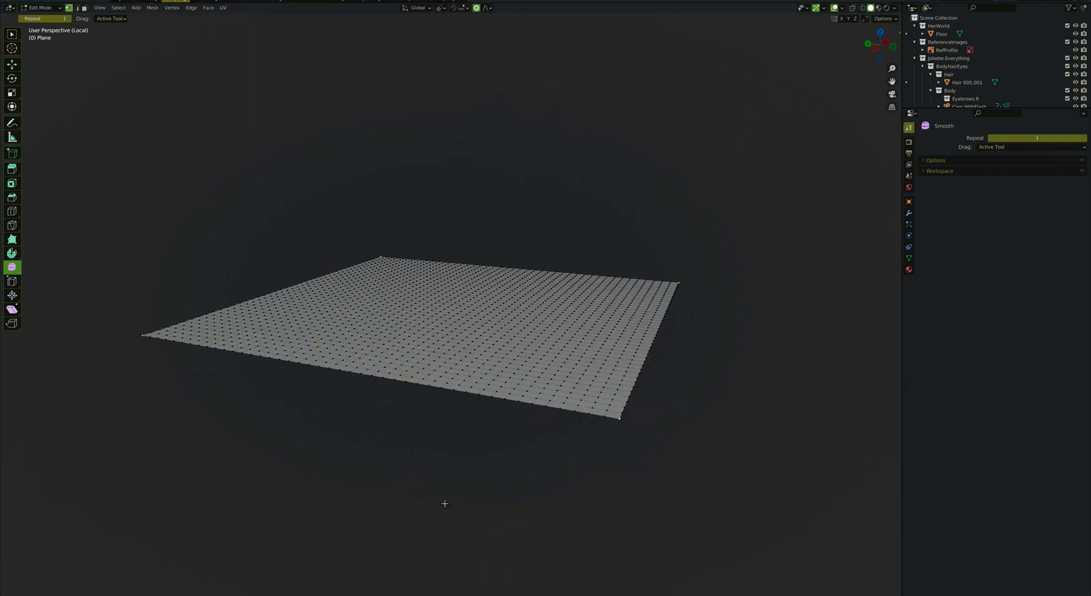
Select the full outer border of the plane by adding its four edge loops to the selection.
alt+shift+click(451, 392)
alt+shift+click(641, 369)
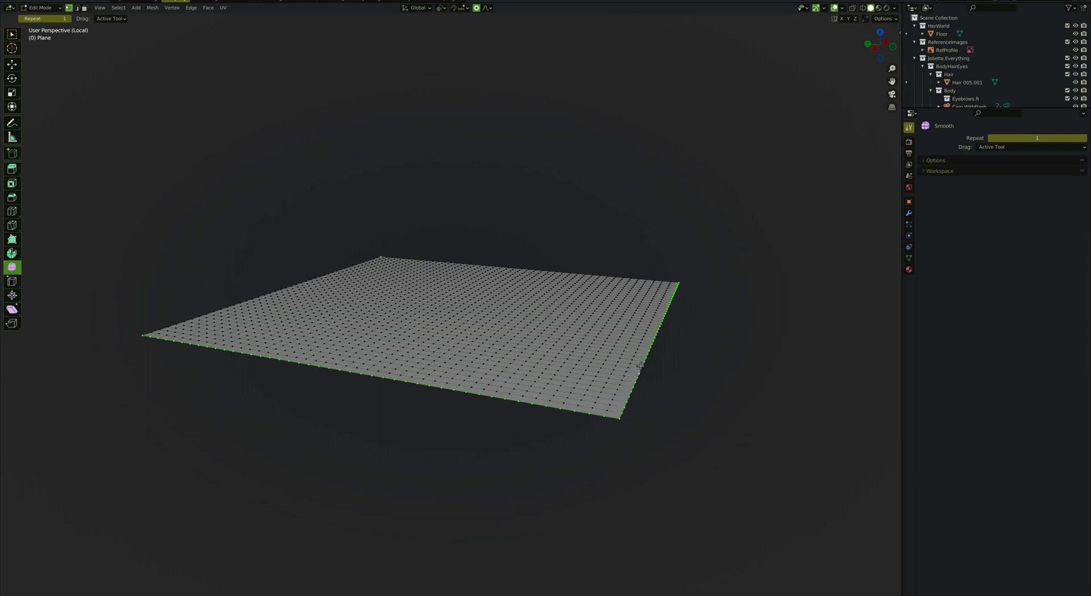
alt+shift+click(628, 279)
alt+shift+click(313, 280)
Try lowering the selected border along Z with smooth proportional falloff.
key(g)
key(z)
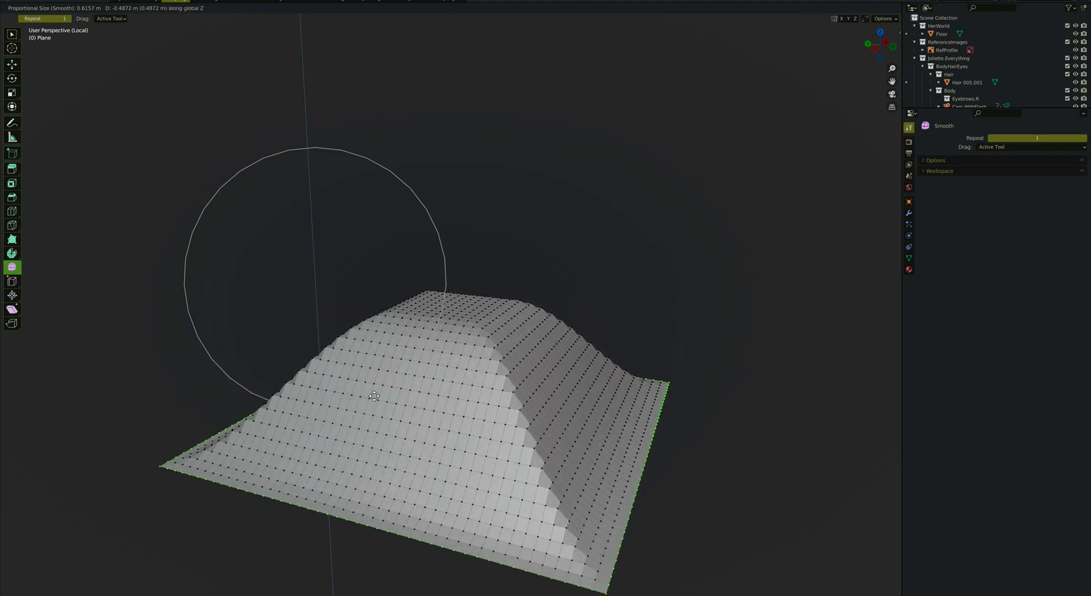
key(Escape)
Set the proportional falloff to Linear and lower the border about 0.39 m along Z with a proportional size of about 0.38 m.
click(487, 8)
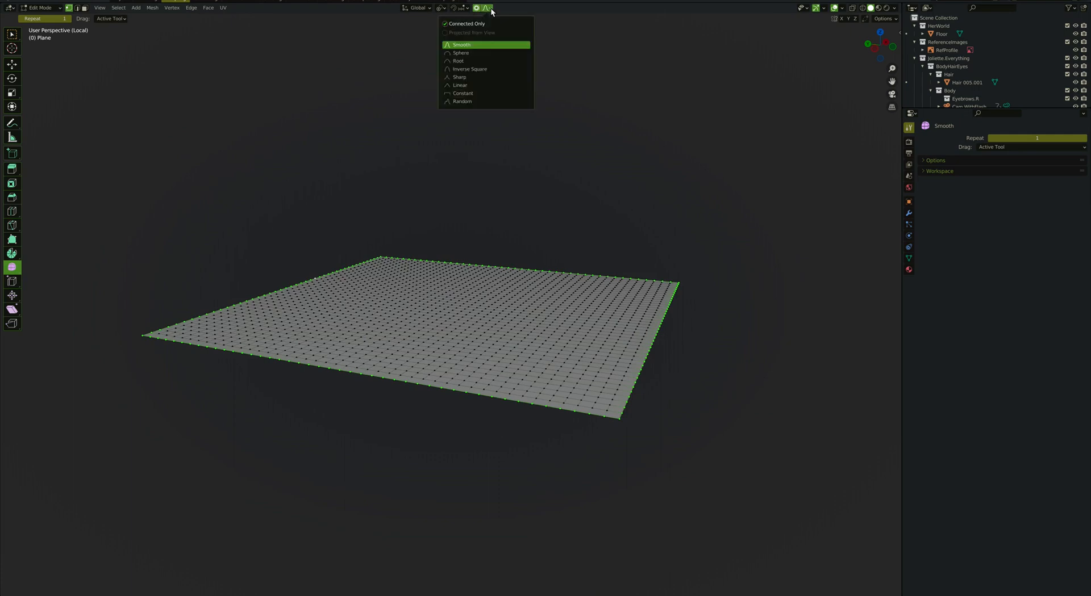
click(477, 86)
key(g)
key(z)
scroll(531, 146, up, 8)
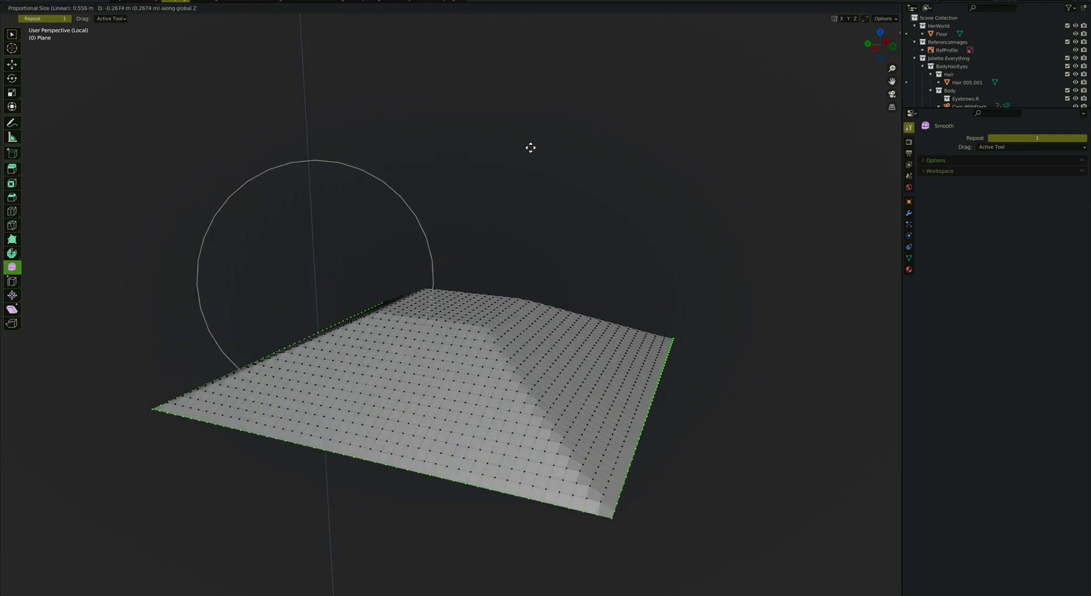
scroll(530, 148, down, 3)
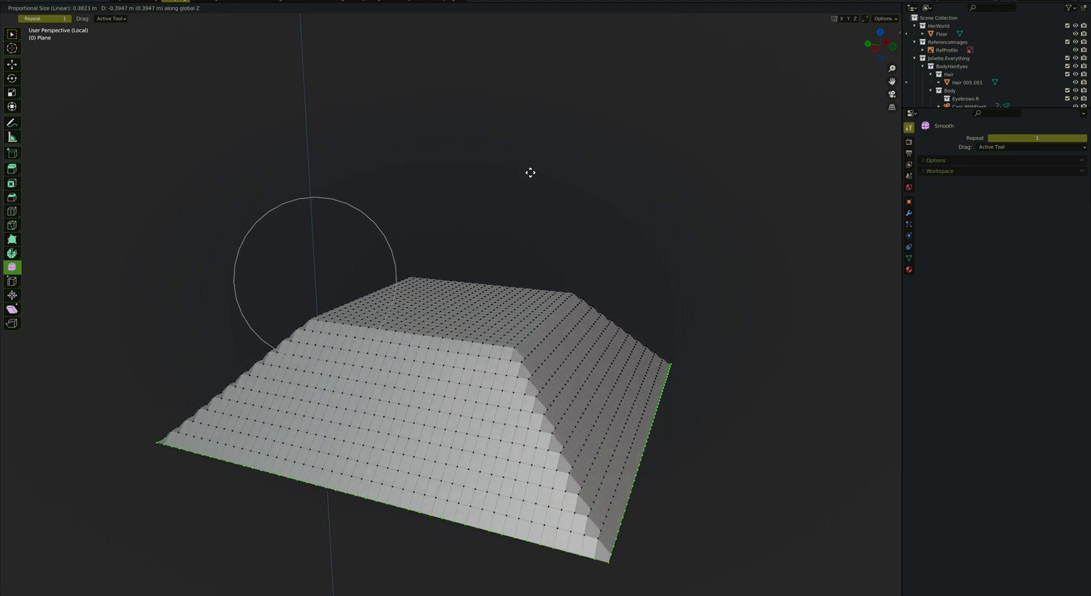
click(531, 168)
Set the transform pivot point to Median Point.
key(KP_7)
key(s)
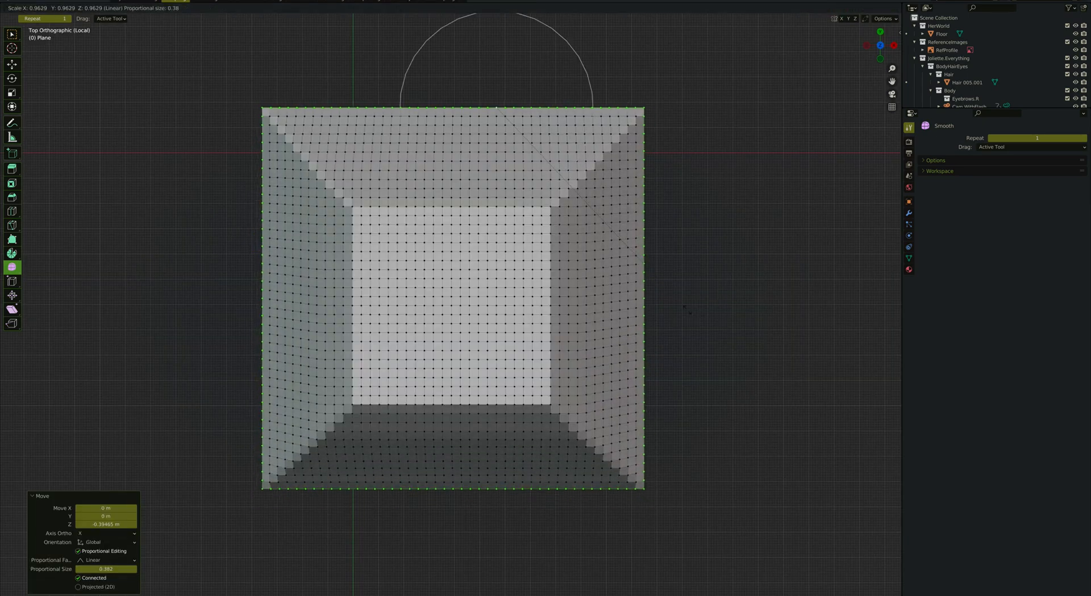
key(Escape)
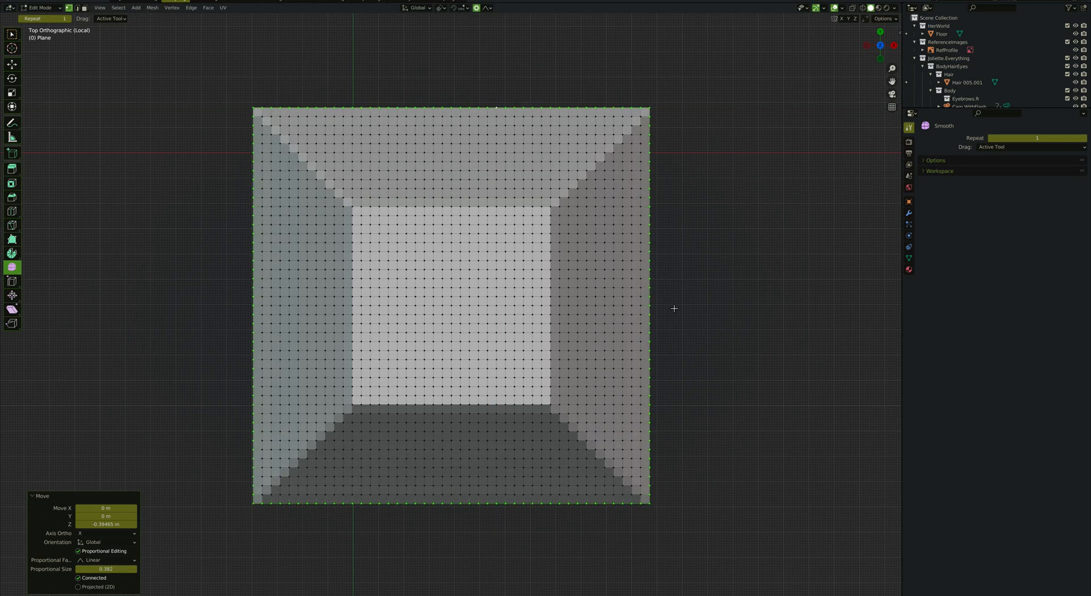
key(period)
key(m)
Try scaling the lowered border to 0.34 in X and Y, locking Z, with a linear proportional size of about 0.53.
key(s)
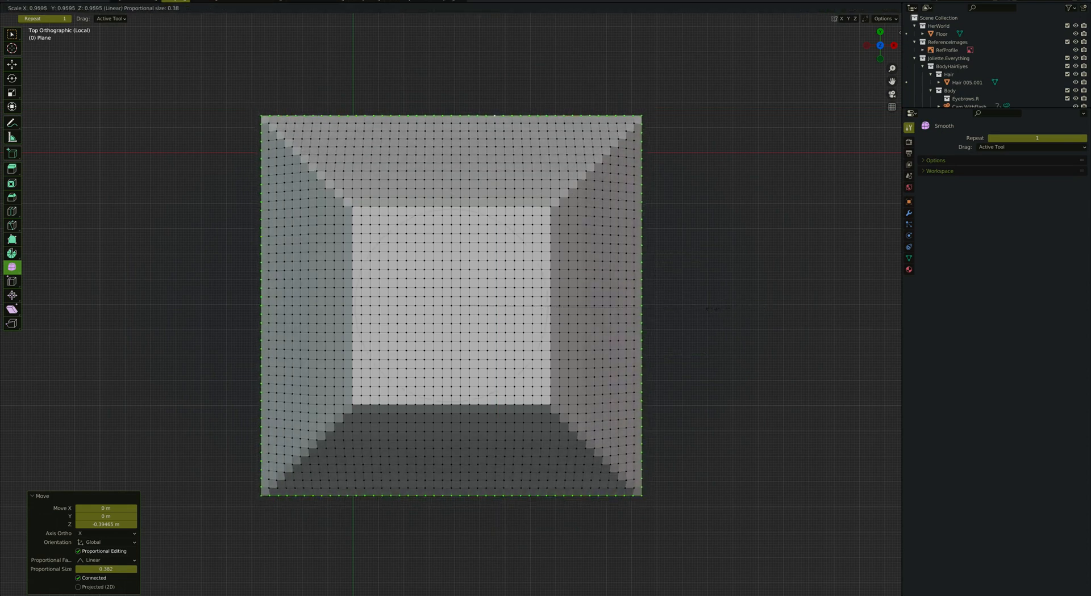
key(shift+z)
scroll(607, 303, down, 5)
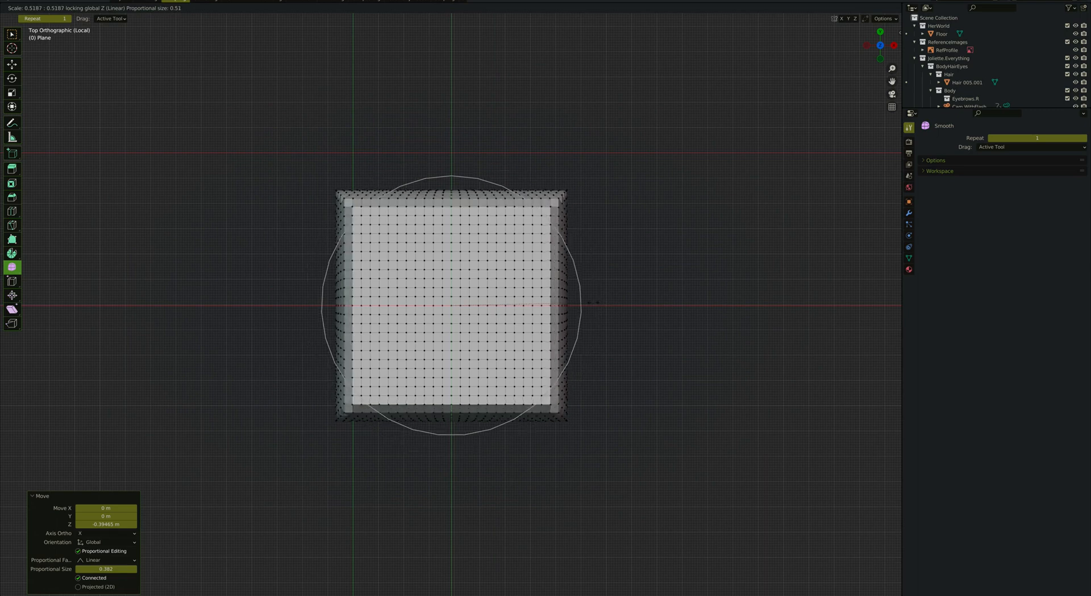
scroll(589, 303, up, 1)
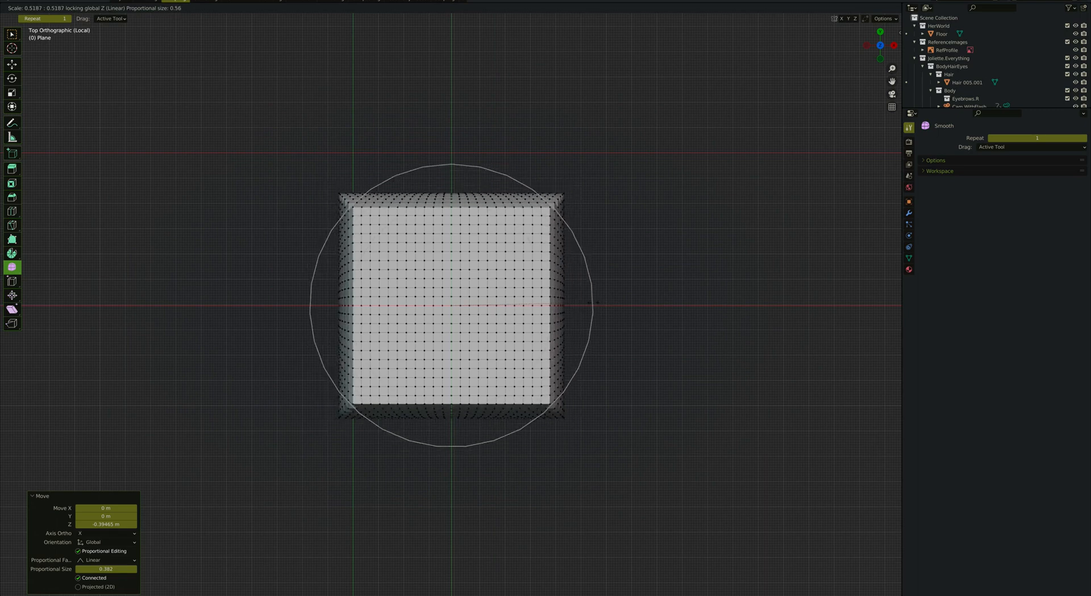
scroll(577, 297, up, 1)
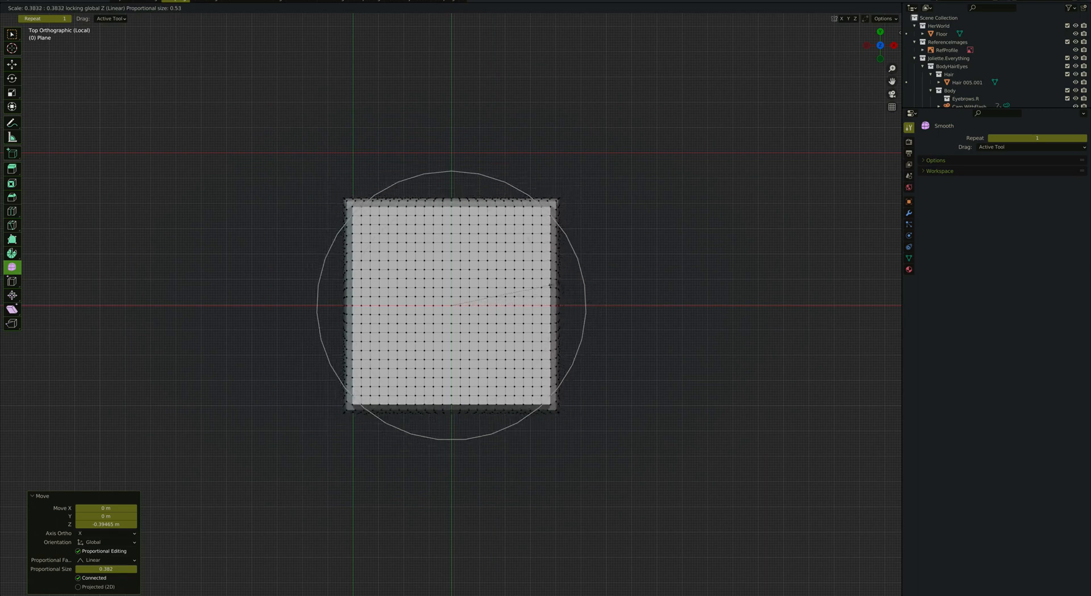
click(544, 289)
middle_drag(545, 289, 543, 289)
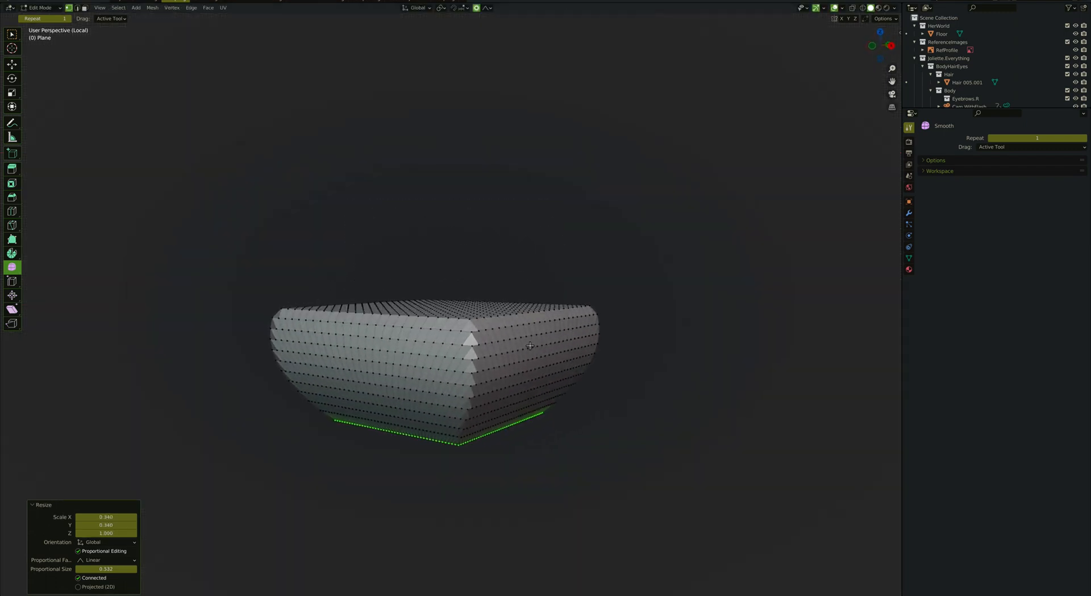
Try rescaling the border in X and Y only, using smaller and larger linear proportional sizes.
key(s)
key(shift+z)
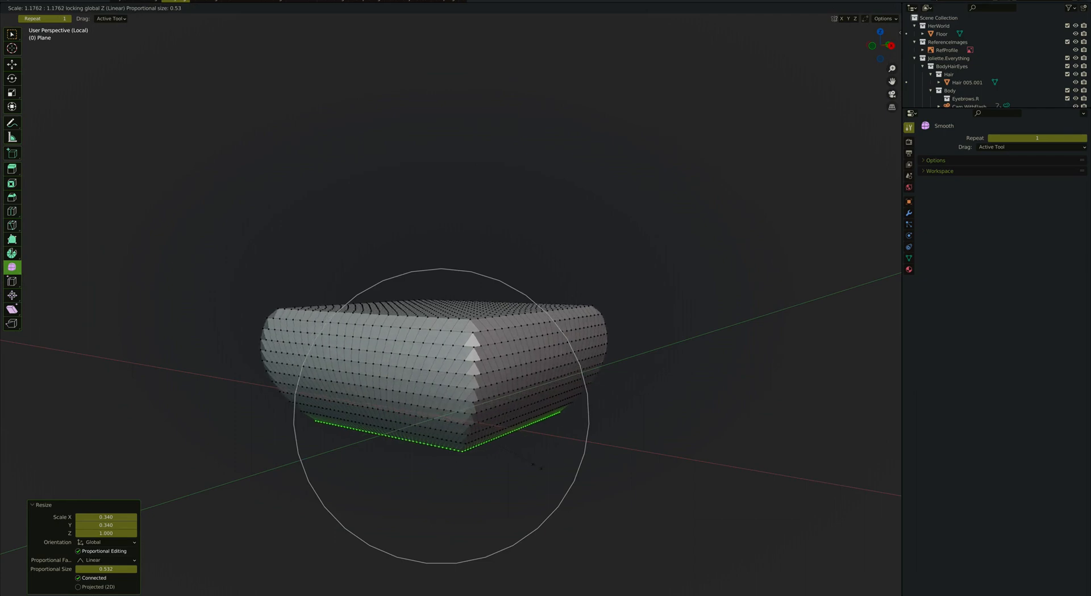
scroll(528, 463, up, 10)
key(Escape)
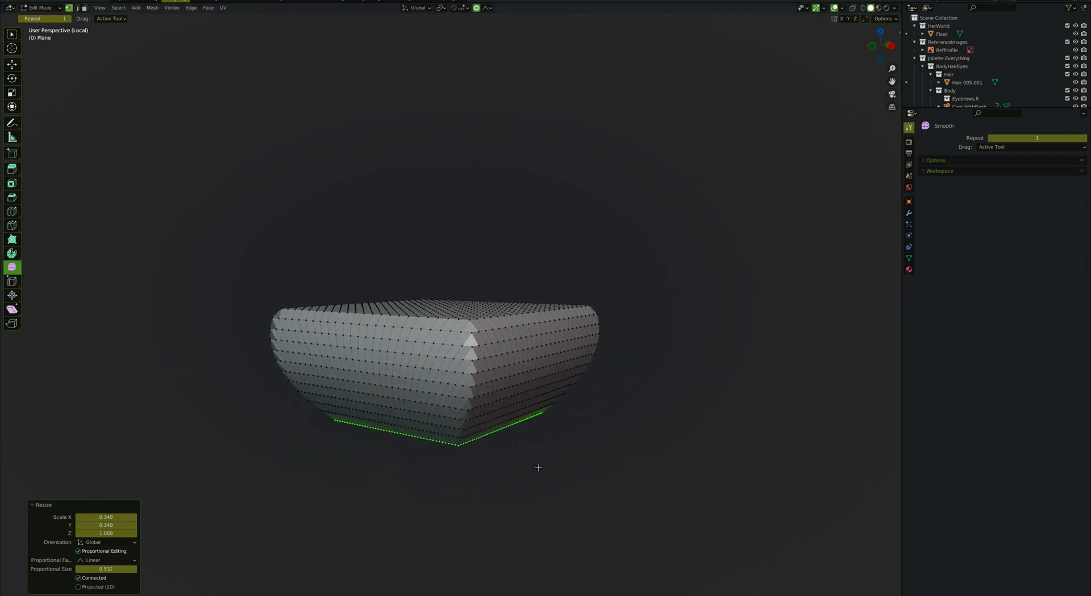
key(s)
key(shift+z)
scroll(585, 501, up, 7)
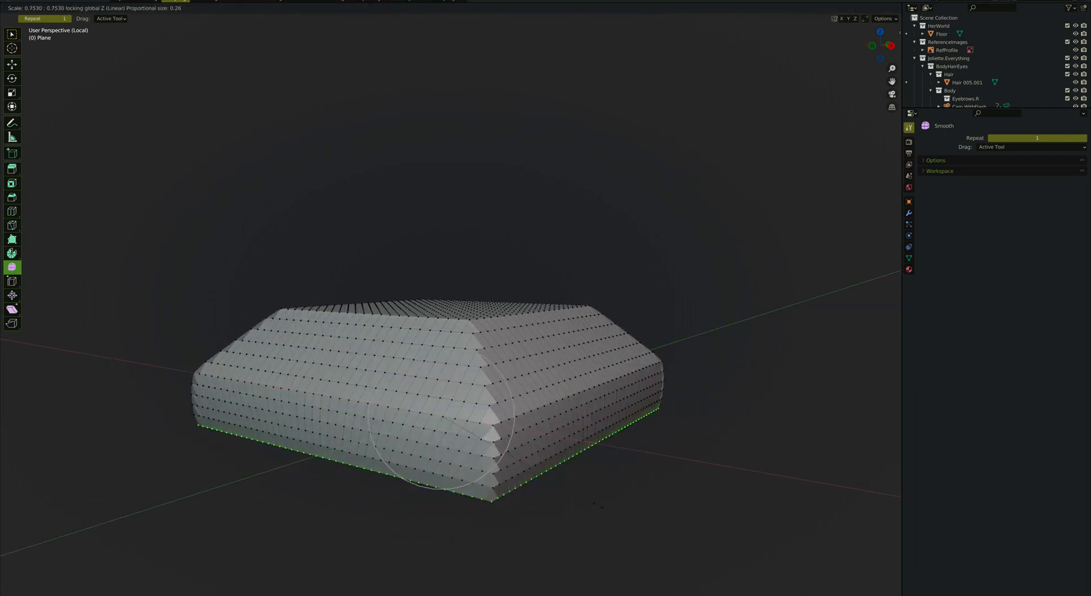
scroll(587, 501, down, 8)
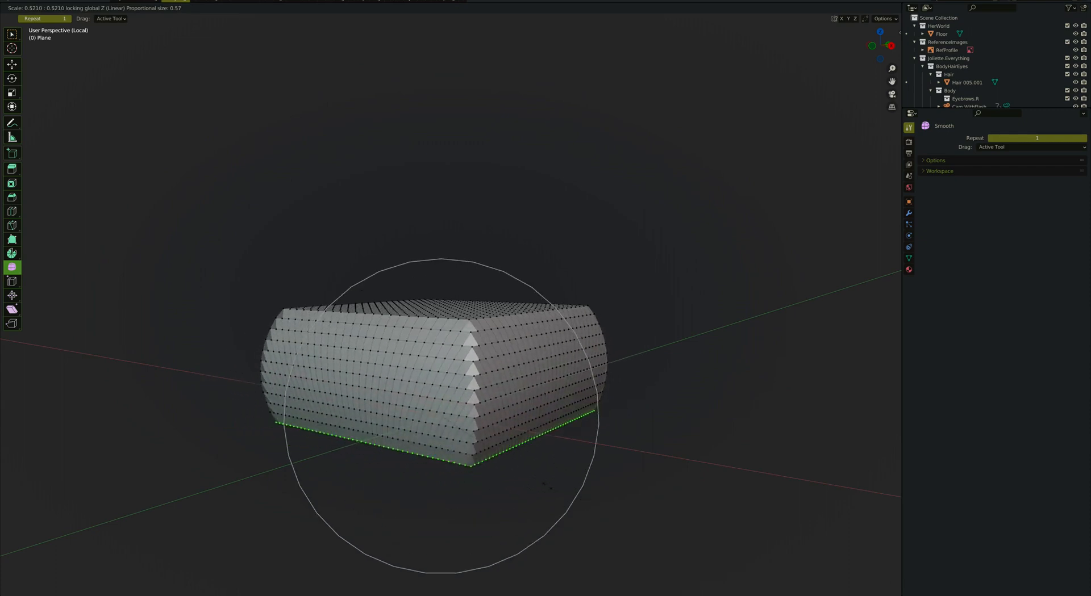
key(Escape)
Set the proportional falloff to Inverse Square and scale the border to about 0.534 in X and Y with a proportional size of about 0.57.
click(488, 8)
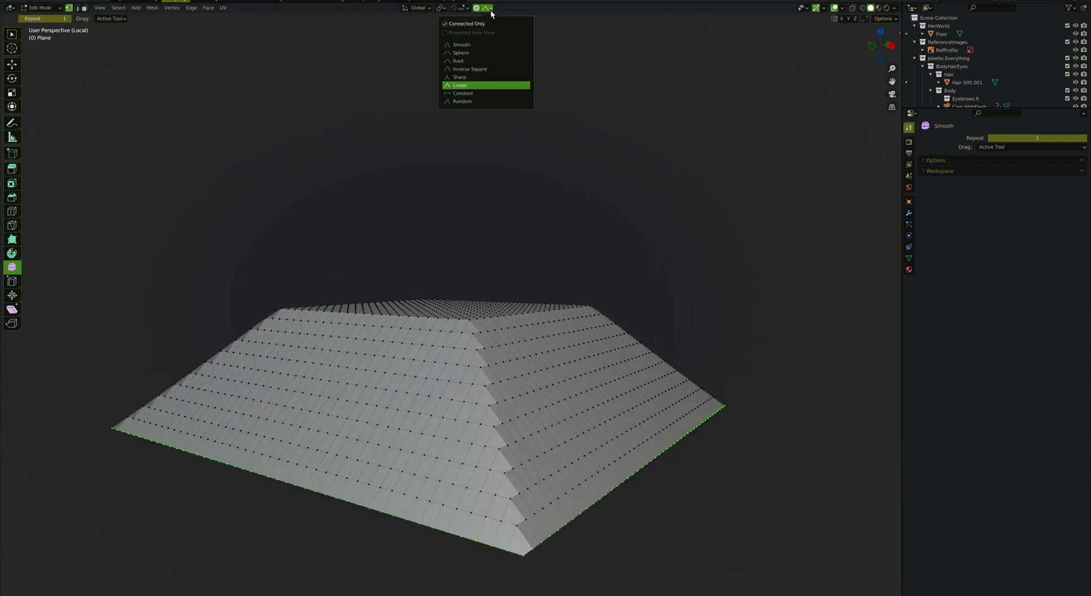
click(477, 69)
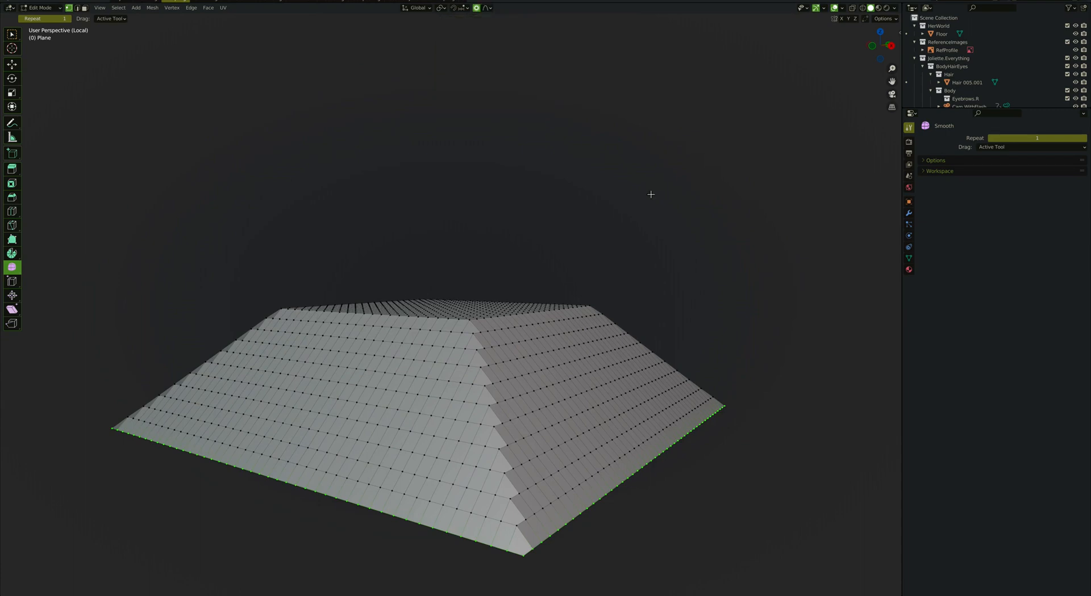
key(s)
key(shift+z)
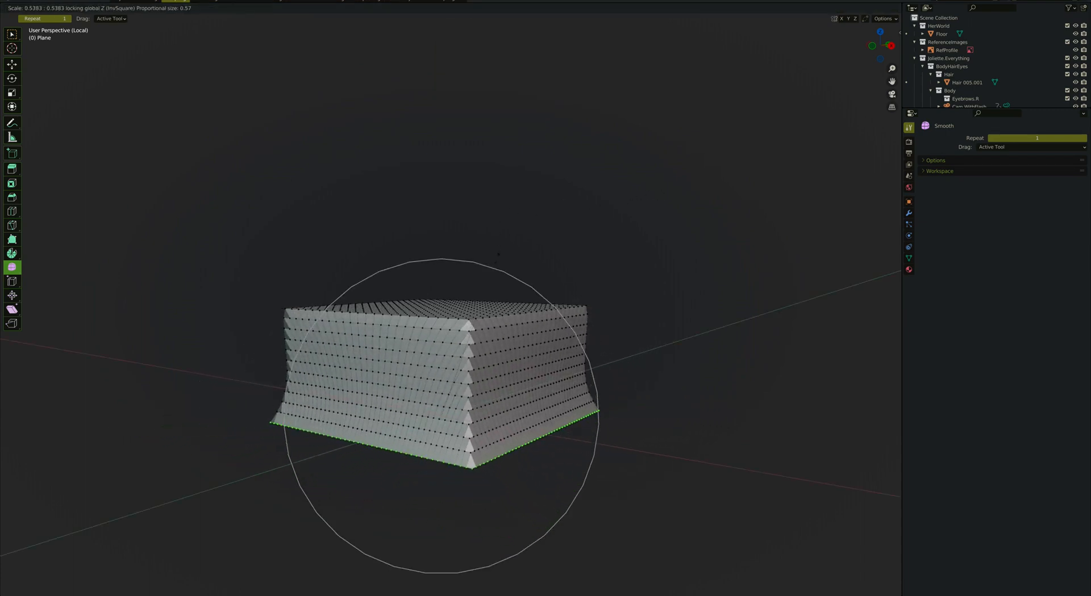
click(497, 257)
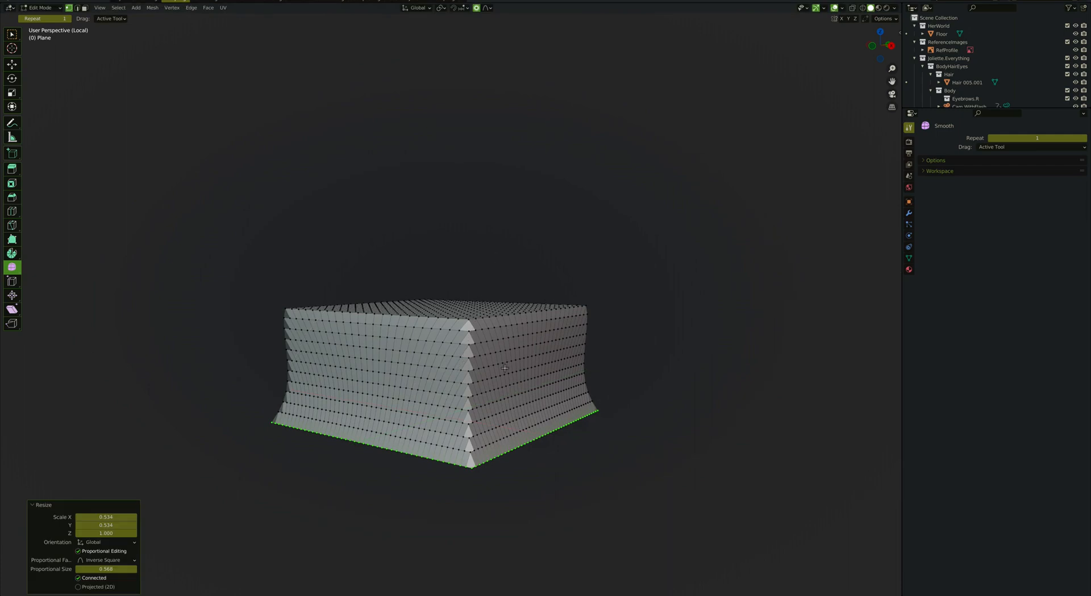
middle_drag(495, 379, 495, 379)
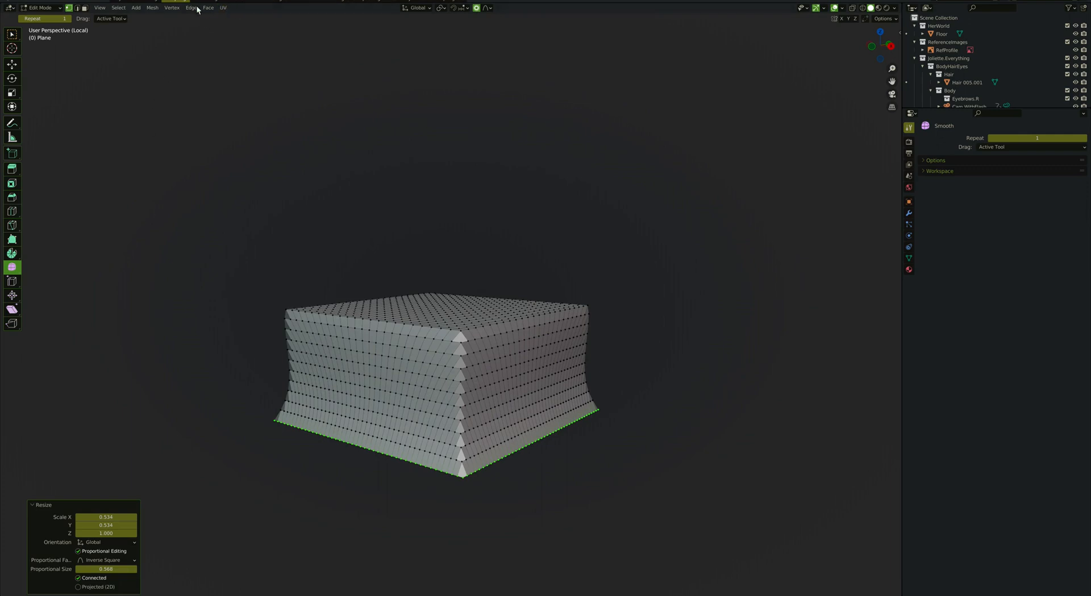
Switch to Sculpt Mode and bend folds into the hem of two adjacent sides with the Boundary brush at 437 px radius and 0.5 strength.
key(ctrl+Tab)
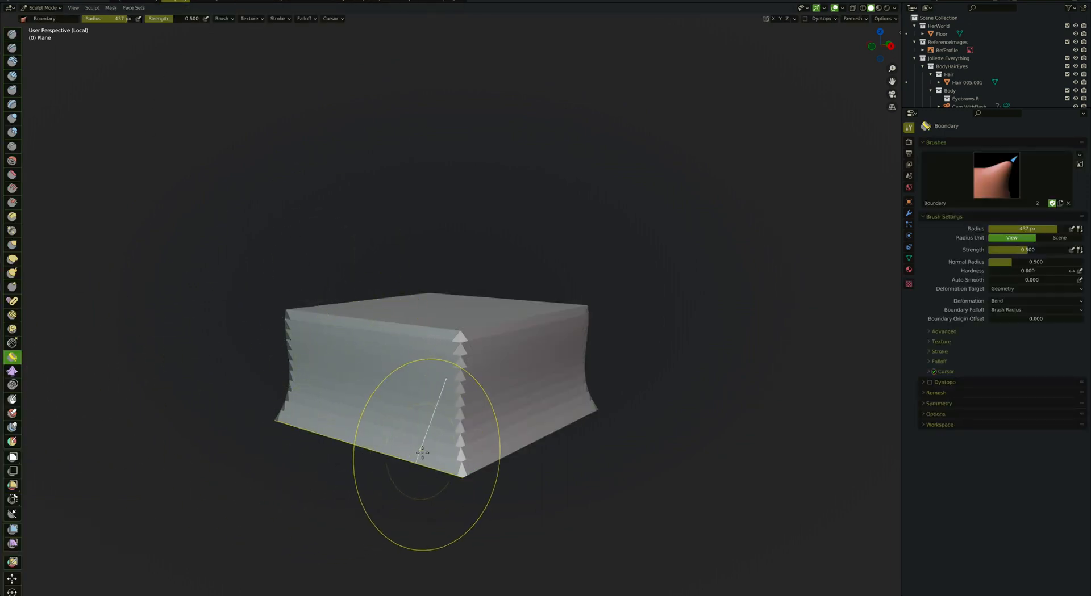
mouse_move(422, 451)
mouse_down()
mouse_move(423, 463)
mouse_move(424, 449)
mouse_move(516, 448)
mouse_up()
drag(571, 424, 573, 420)
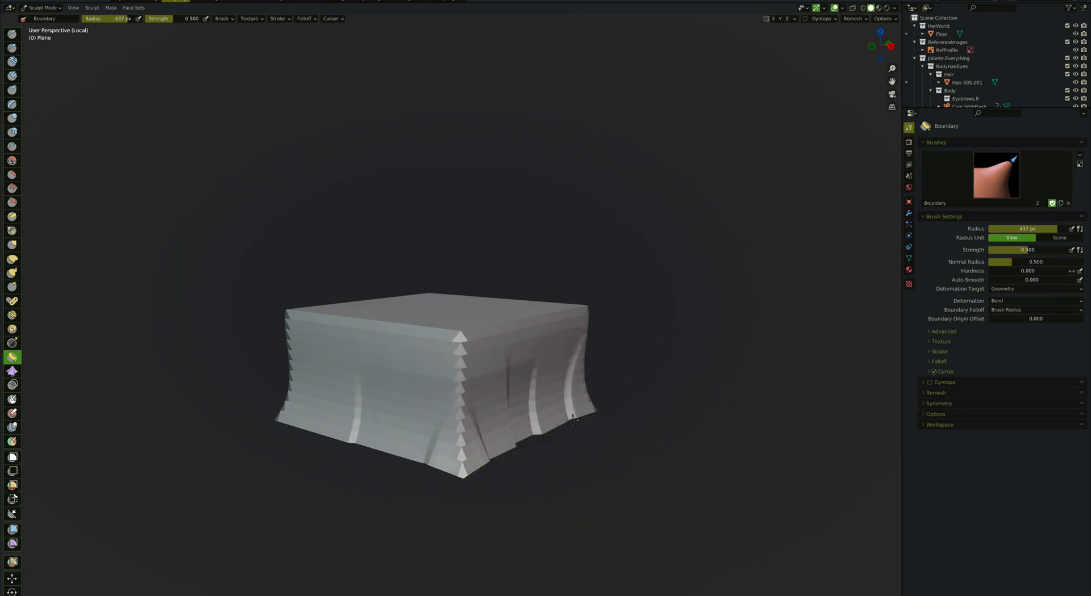
drag(405, 448, 394, 438)
mouse_move(319, 430)
mouse_down()
mouse_move(282, 417)
mouse_move(291, 408)
mouse_up()
drag(416, 429, 441, 445)
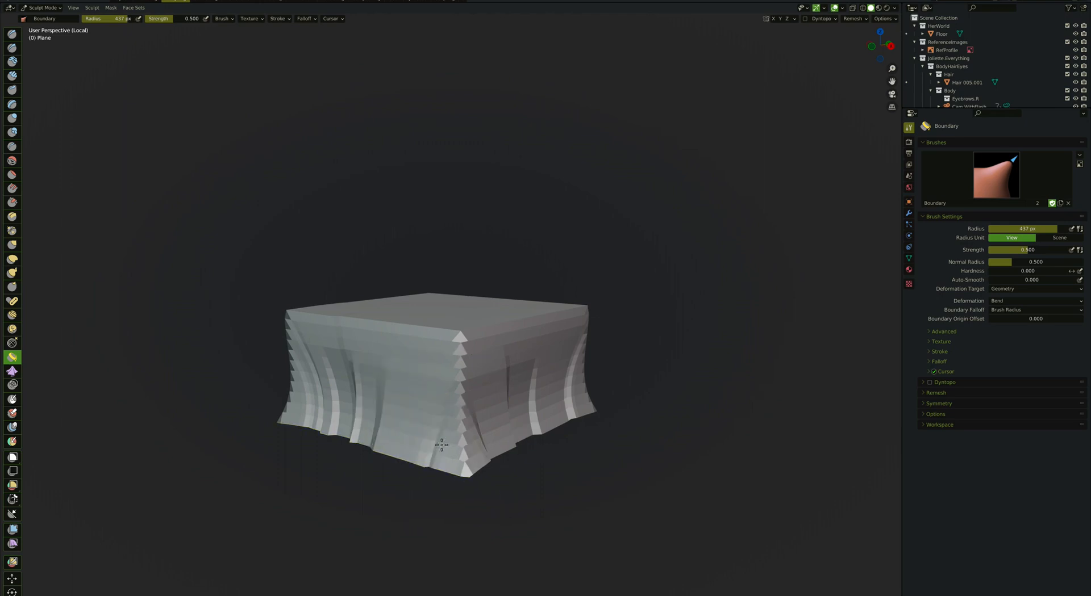
Sculpt folds along the hem of the other sides with the Boundary brush, using radii of 437, 305 and 407 px.
mouse_move(505, 440)
middle_down()
mouse_move(469, 440)
mouse_move(487, 443)
middle_up()
drag(458, 453, 498, 440)
key(f)
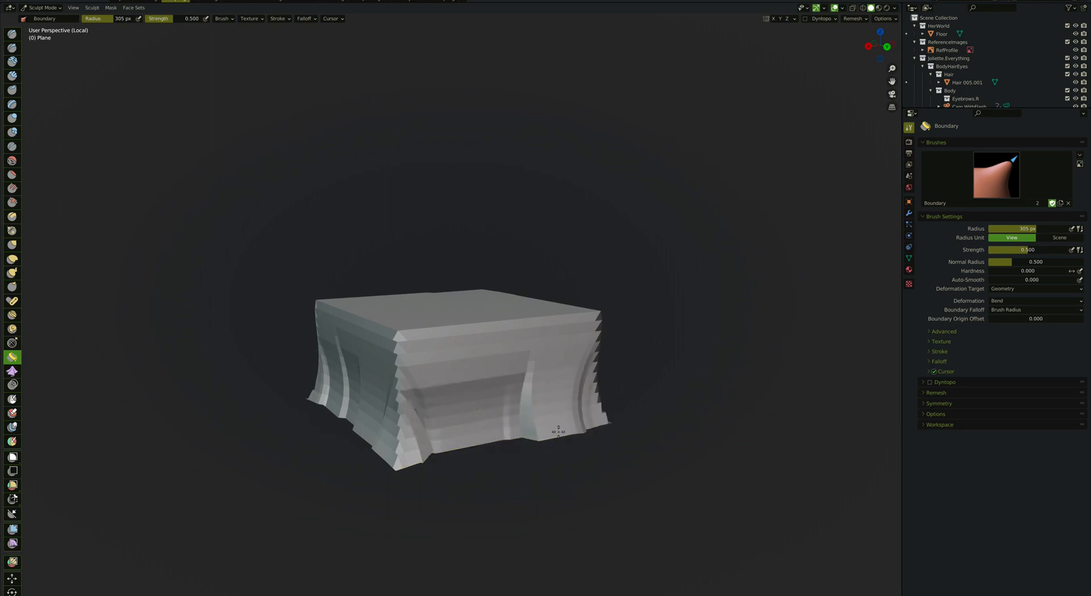
mouse_move(558, 431)
middle_down()
mouse_move(553, 455)
mouse_move(538, 436)
middle_up()
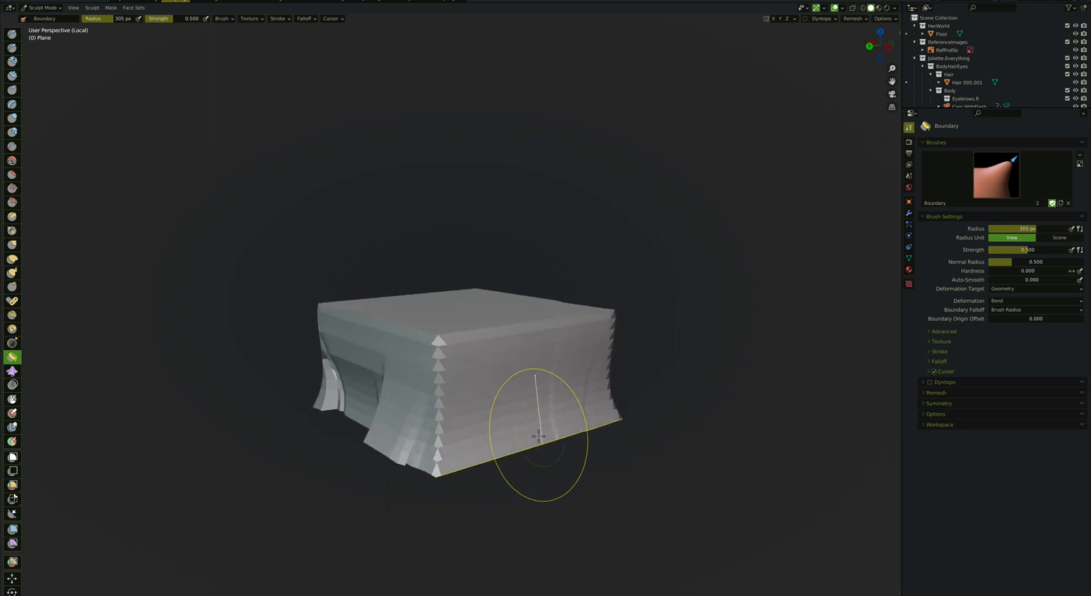
drag(530, 430, 530, 431)
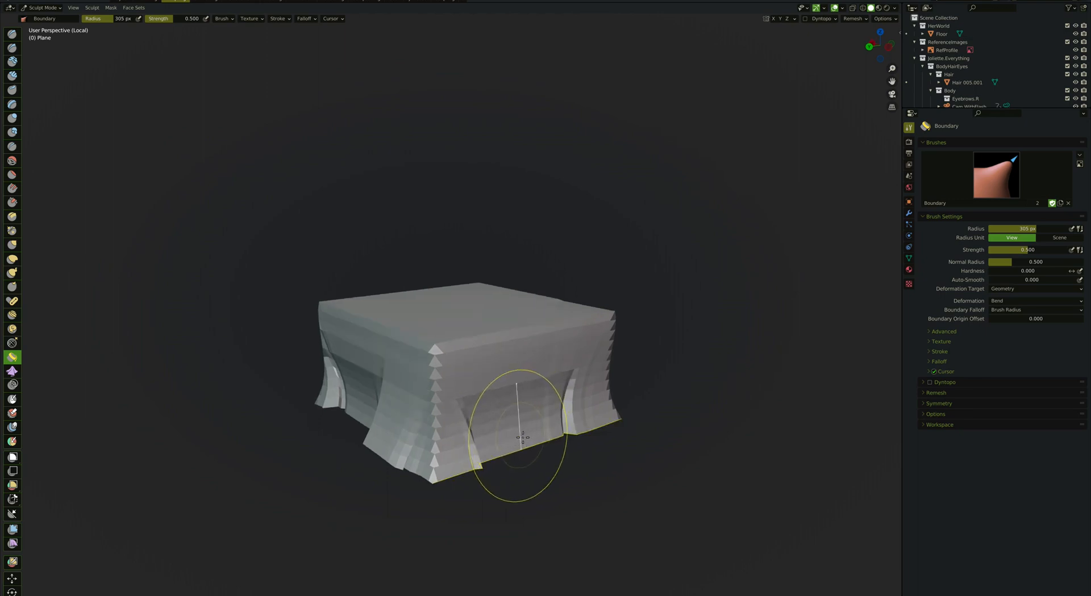
click(539, 437)
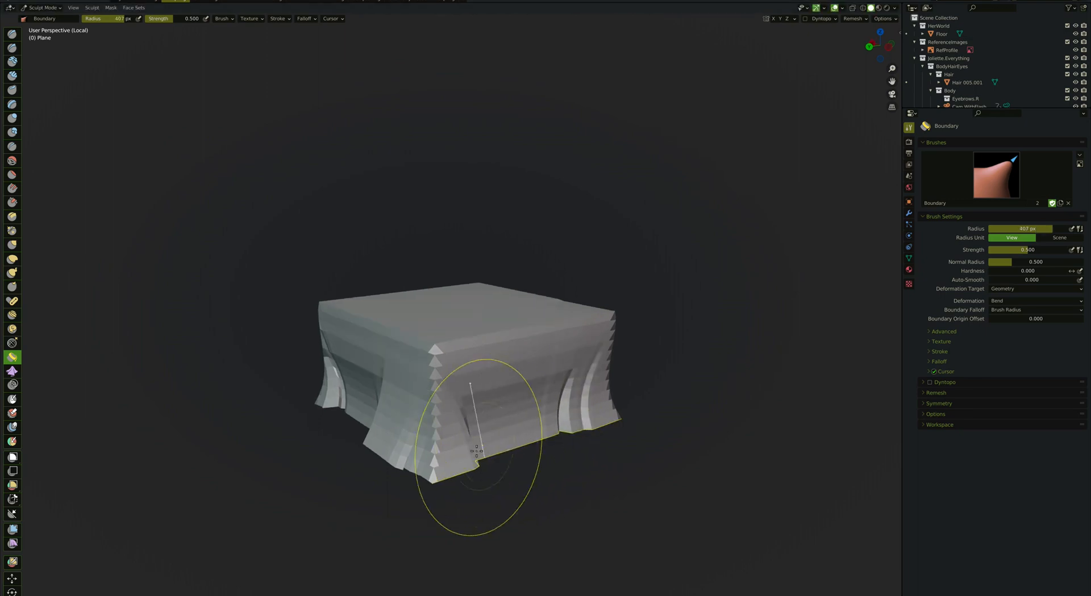
middle_drag(636, 416, 594, 422)
drag(555, 431, 554, 431)
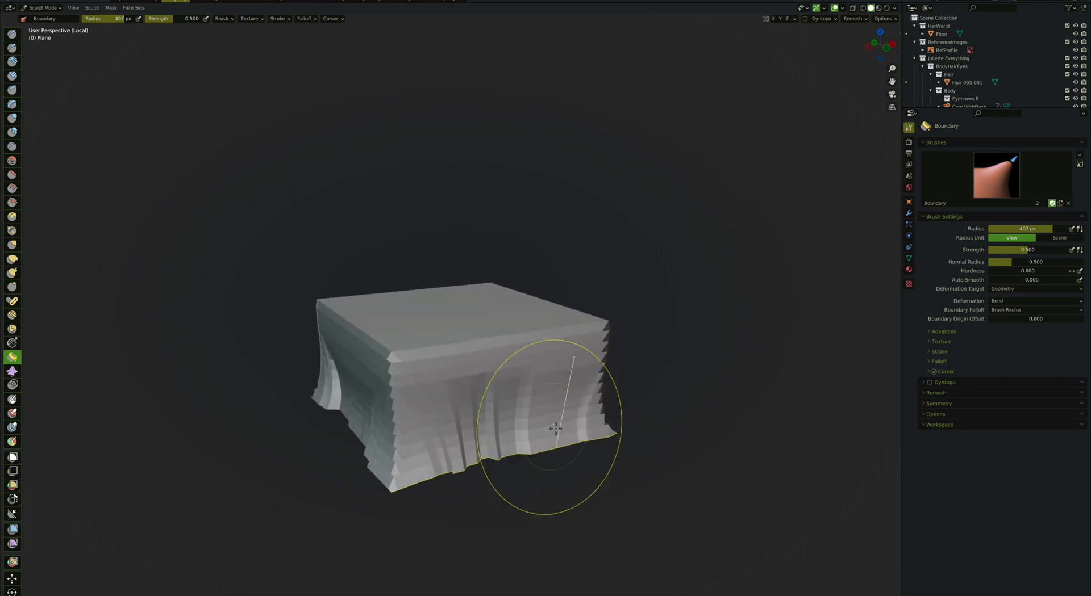
middle_drag(555, 429, 555, 430)
Return to Edit Mode, grow the border selection over the hanging sides and smooth their vertices by about 0.172.
key(Tab)
drag(555, 428, 449, 461)
key(ctrl+KP_Add)
key(ctrl+KP_Add)
key(ctrl+KP_Add)
key(ctrl+KP_Add)
key(ctrl+KP_Add)
key(ctrl+KP_Add)
key(ctrl+KP_Add)
key(ctrl+KP_Add)
key(ctrl+KP_Add)
key(ctrl+KP_Add)
key(ctrl+KP_Add)
middle_drag(449, 462, 429, 456)
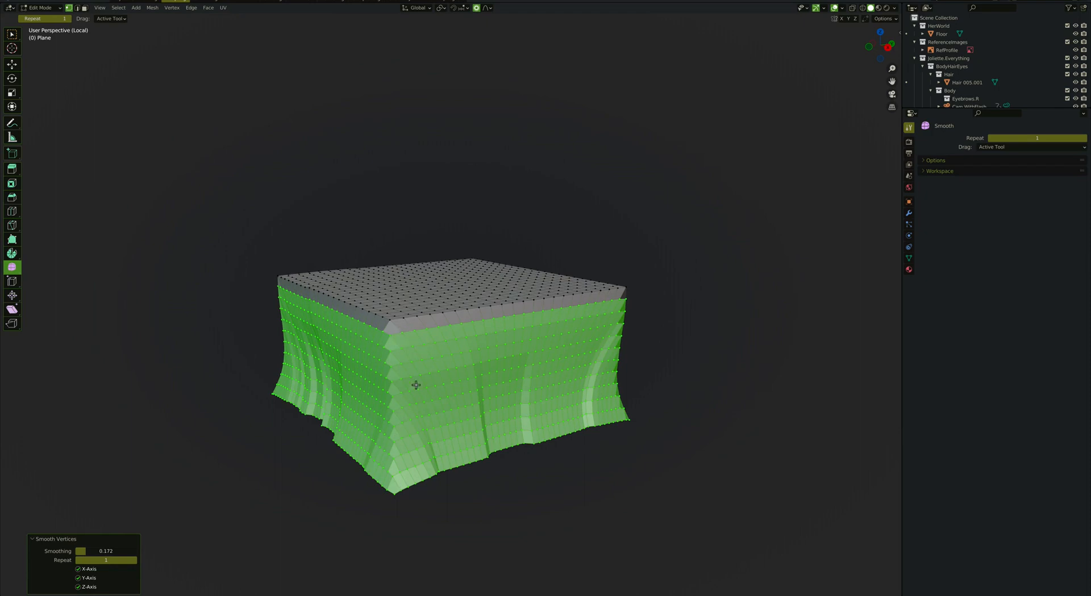
middle_drag(415, 385, 382, 397)
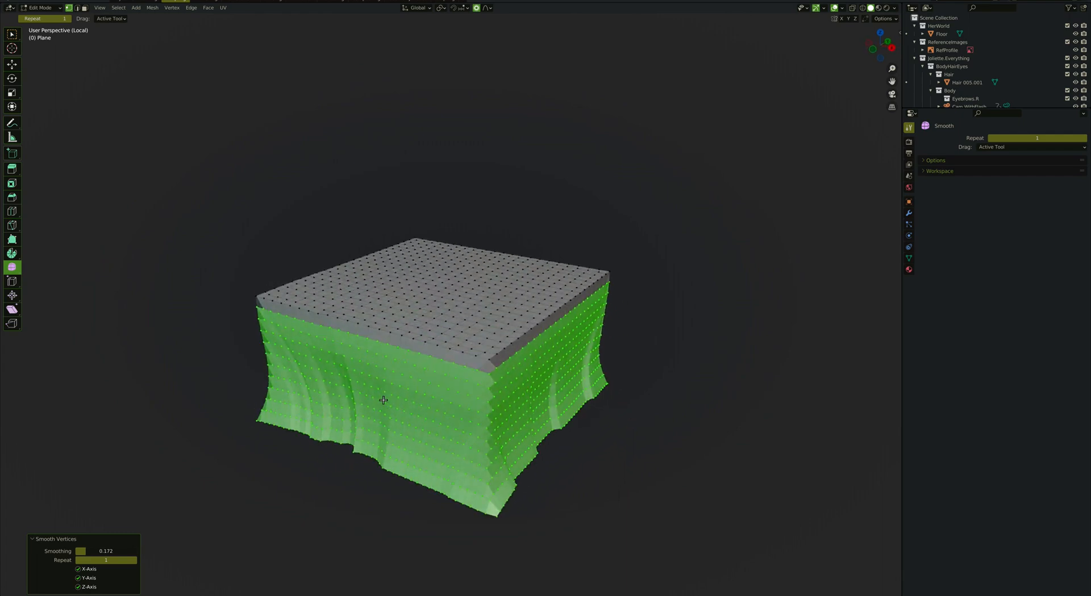
Select only the cloth's bottom corner vertices and scale them to about 0.963 in X and Y with a proportional size of about 0.23.
key(alt+a)
middle_drag(383, 401, 383, 401)
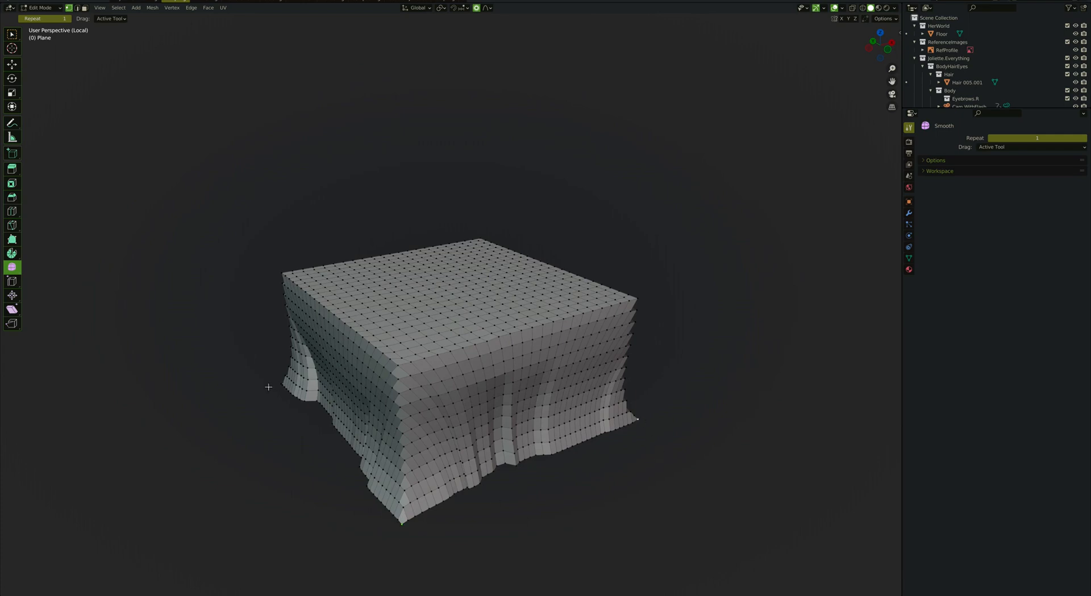
middle_drag(279, 386, 309, 454)
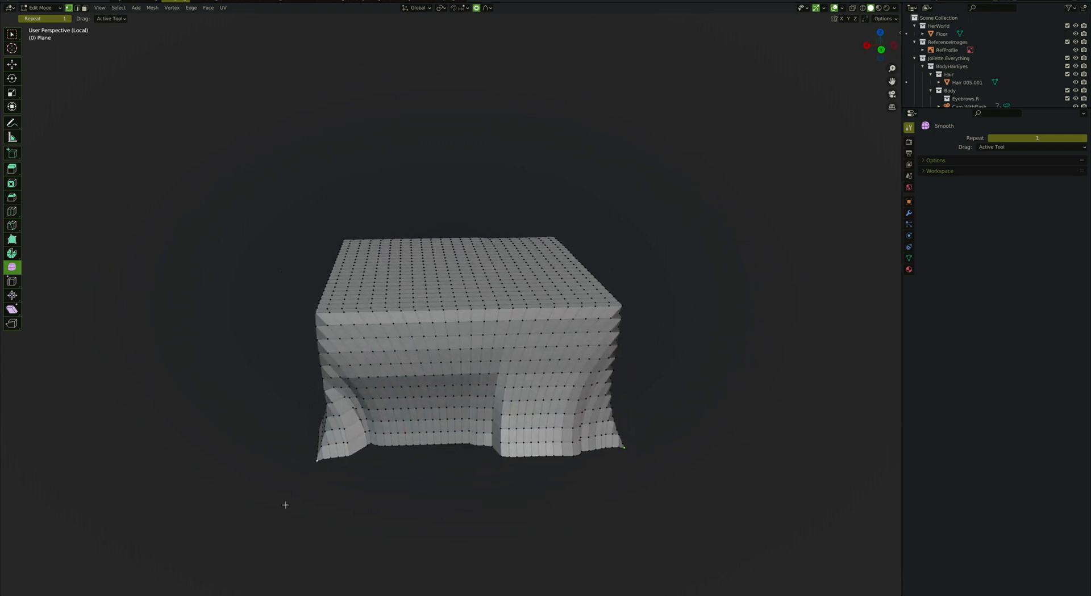
key(s)
key(shift+z)
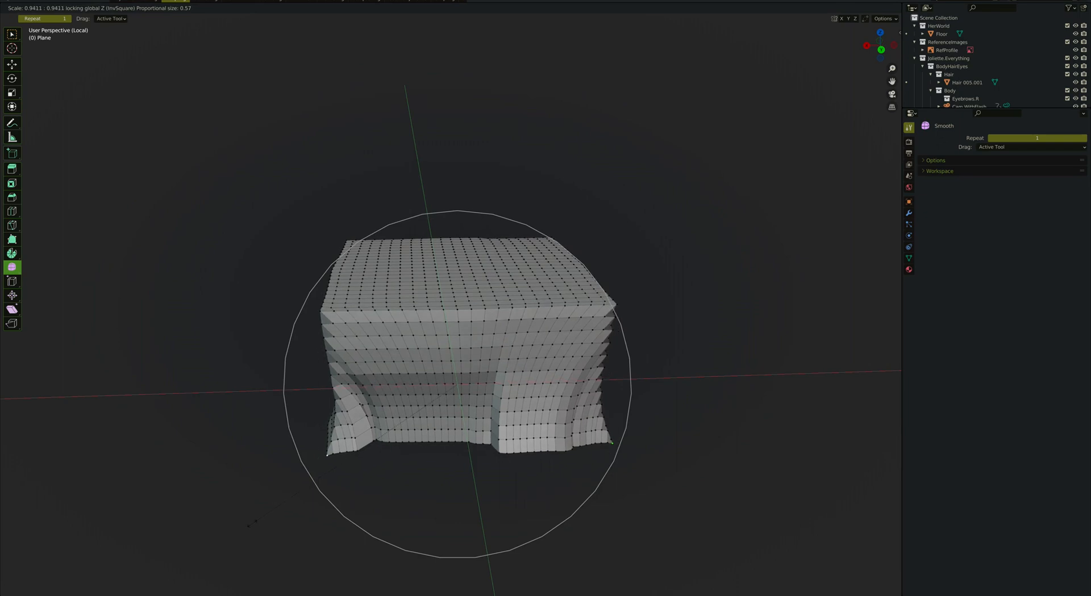
scroll(458, 387, up, 12)
scroll(458, 386, down, 3)
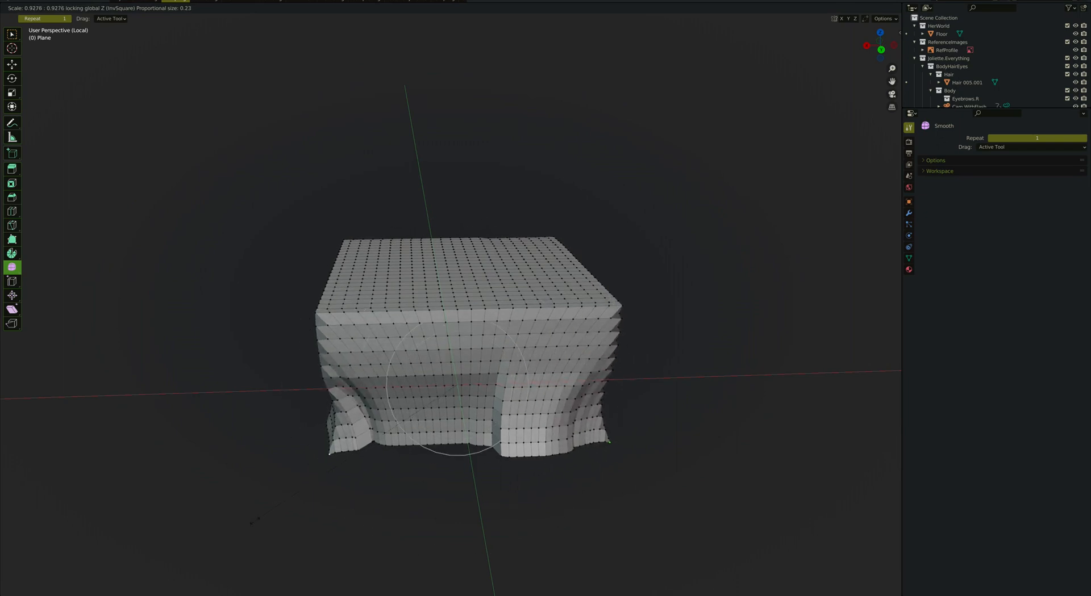
click(325, 380)
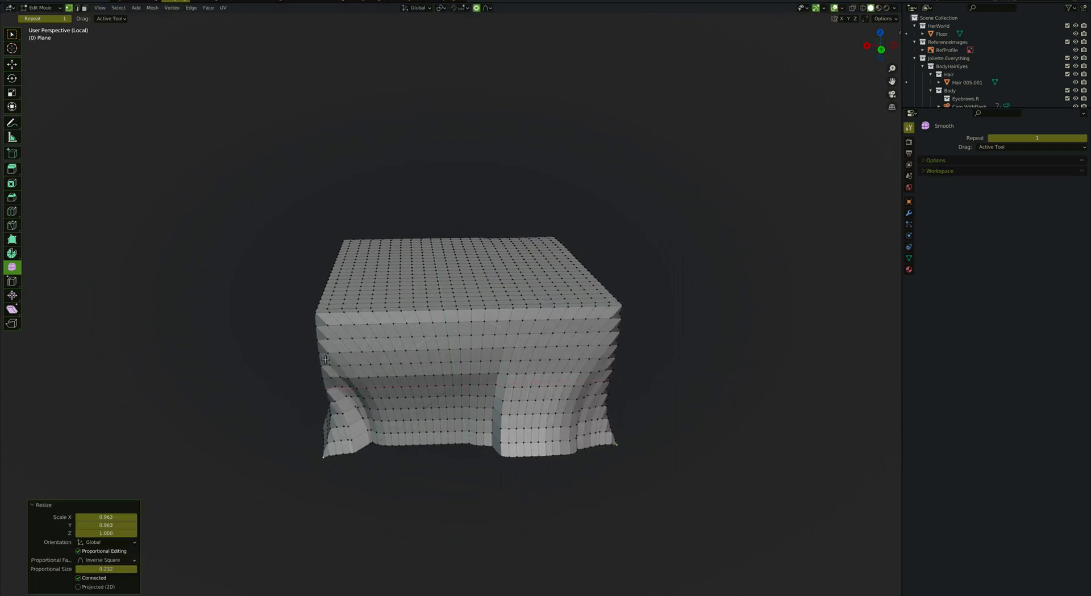
Select the mid-height edge loop on the deeply folded side and scale it to about 0.961 in X and Y with a proportional size of about 0.18.
alt+click(352, 367)
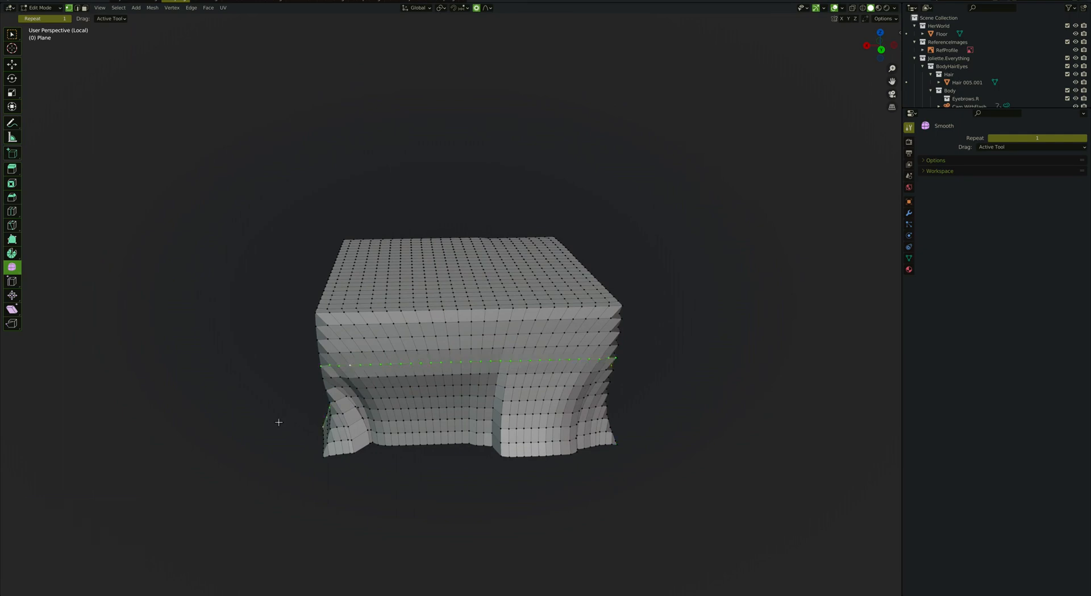
key(s)
key(shift+z)
click(285, 417)
middle_drag(269, 418, 353, 366)
alt+click(347, 368)
key(s)
key(shift+z)
click(352, 367)
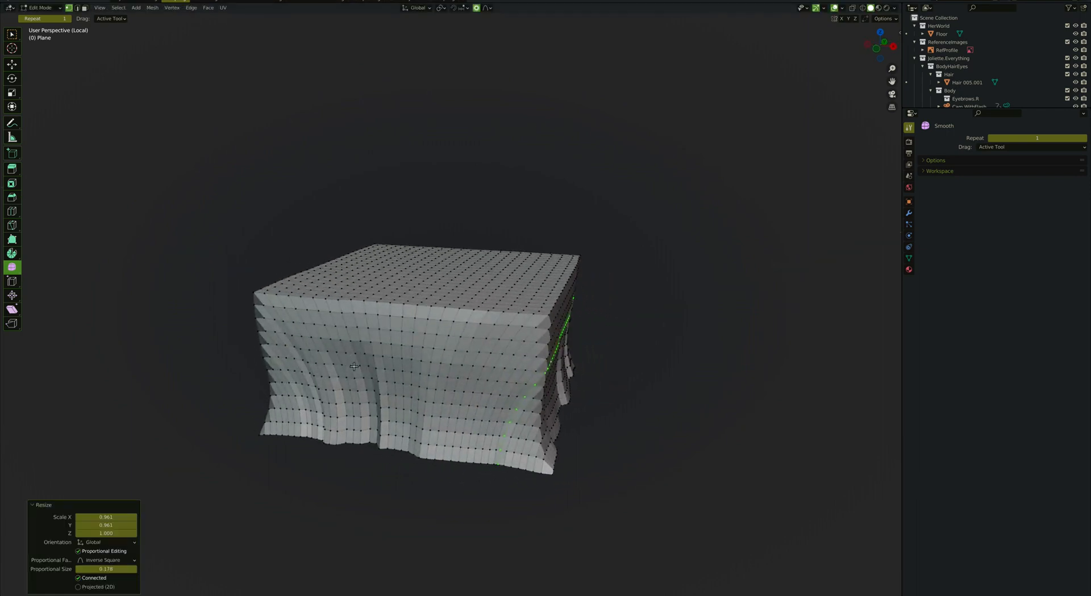
Select the mid-height edge loop on the adjacent side and scale it to about 0.93 in X and Y, locking Z.
alt+click(345, 354)
key(s)
key(shift+z)
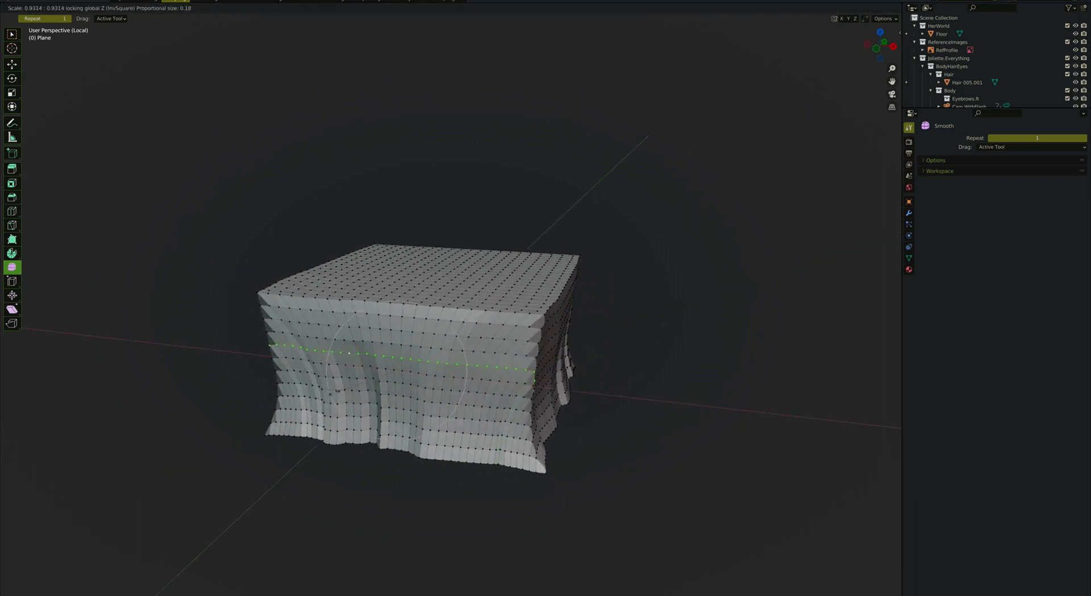
click(333, 392)
Select another side's mid-height edge loop and scale it to 0.97 in X and Y with a proportional size of about 0.18.
middle_drag(332, 392, 343, 362)
alt+click(426, 369)
key(s)
key(shift+z)
click(425, 370)
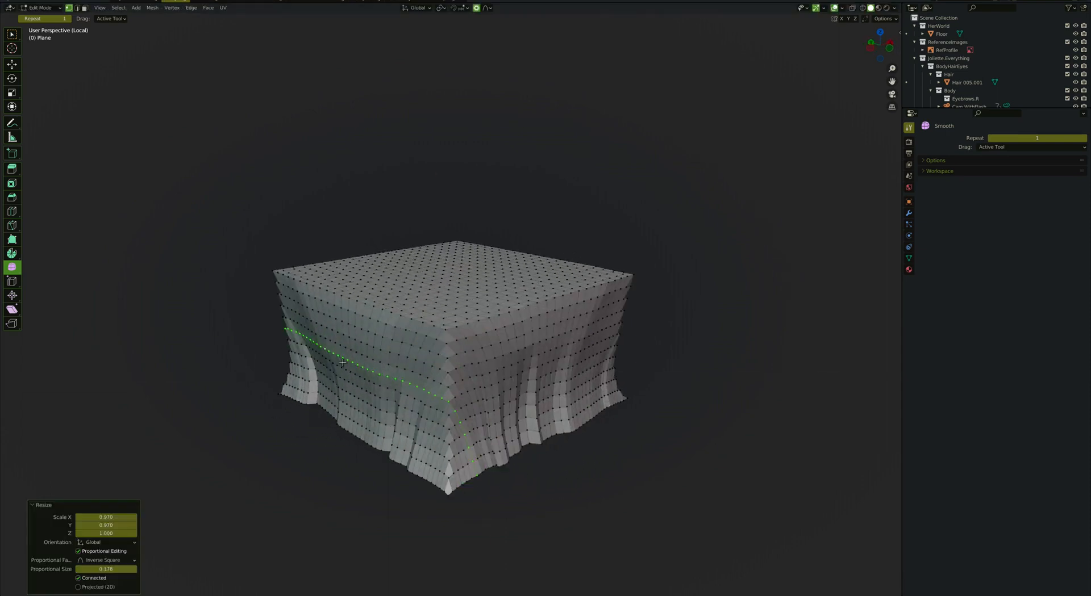
Move a mid-height vertex on one cloth side about 0.014 m along X and one on the adjacent side about 0.017 m along Y.
key(g)
key(x)
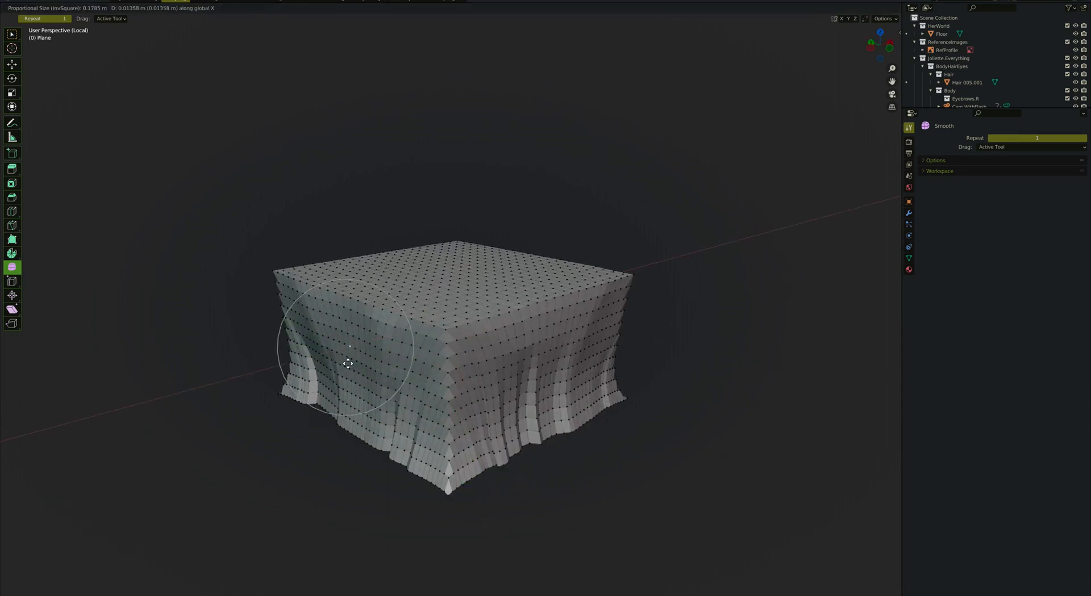
click(348, 364)
key(g)
key(y)
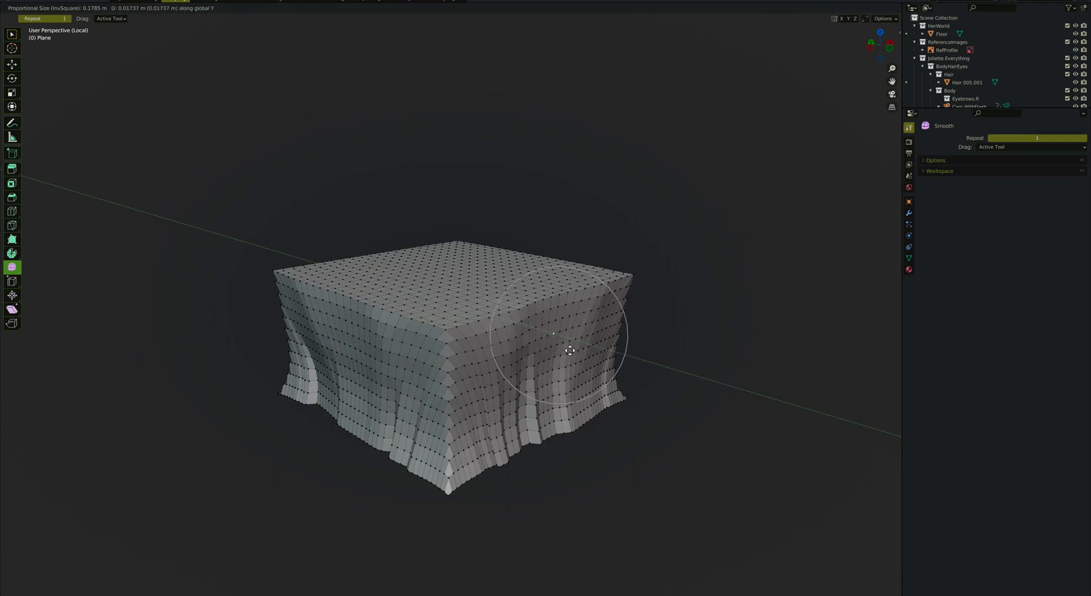
click(570, 350)
Adjust the dented area of the adjacent cloth side with a free move and a further move along Y.
middle_drag(569, 350, 571, 332)
key(g)
click(573, 332)
key(g)
key(y)
click(574, 334)
Return to Object Mode in the full scene and shade the cloth smooth.
key(ctrl+Tab)
right_click(571, 334)
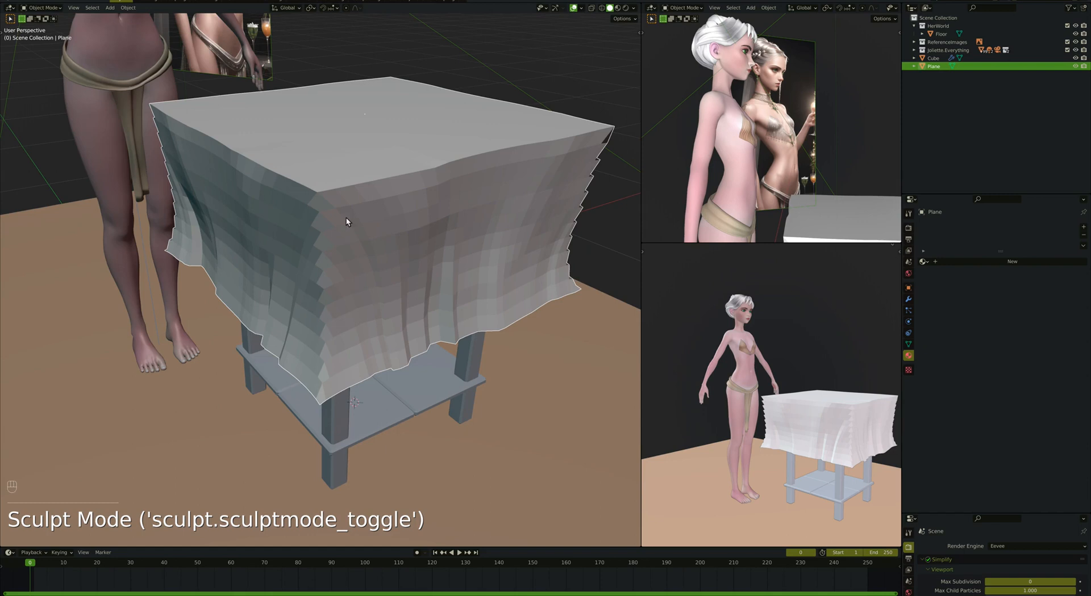
scroll(352, 220, up, 1)
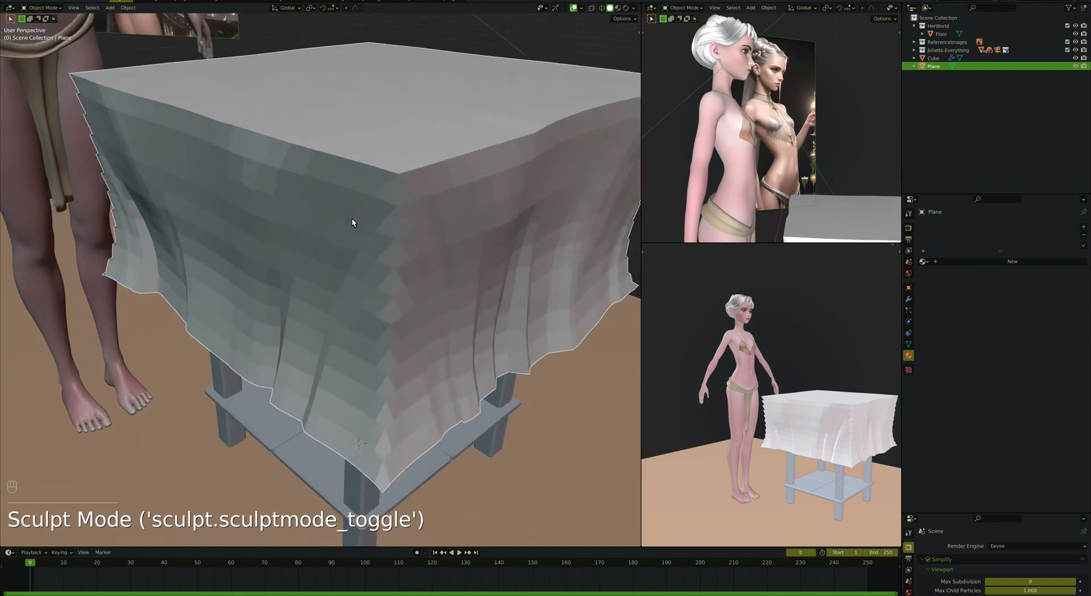
scroll(352, 220, down, 2)
scroll(352, 221, up, 1)
right_click(342, 254)
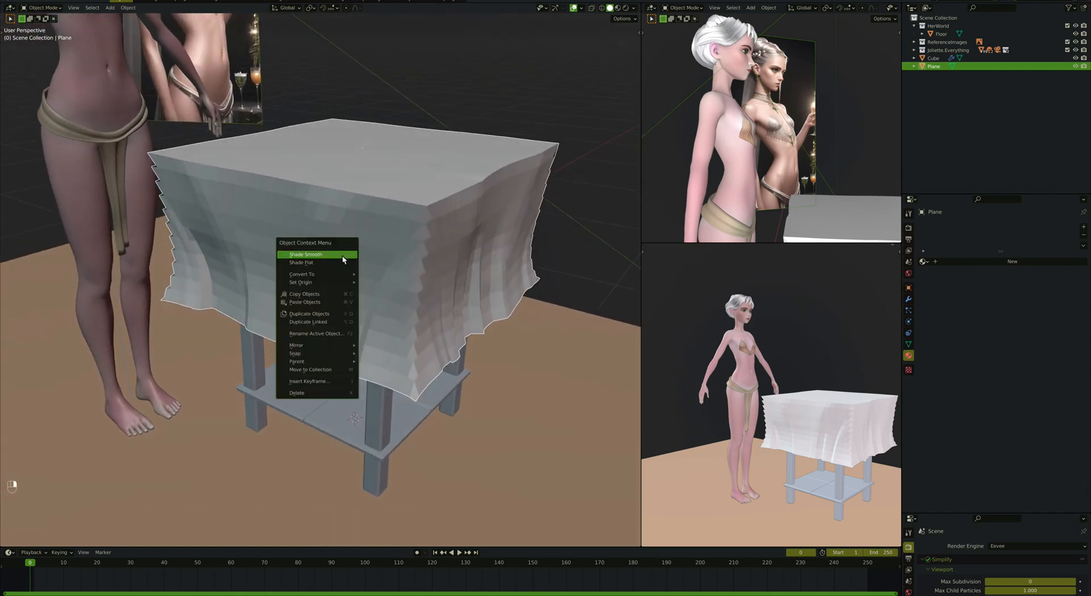
click(342, 255)
middle_drag(332, 256, 332, 257)
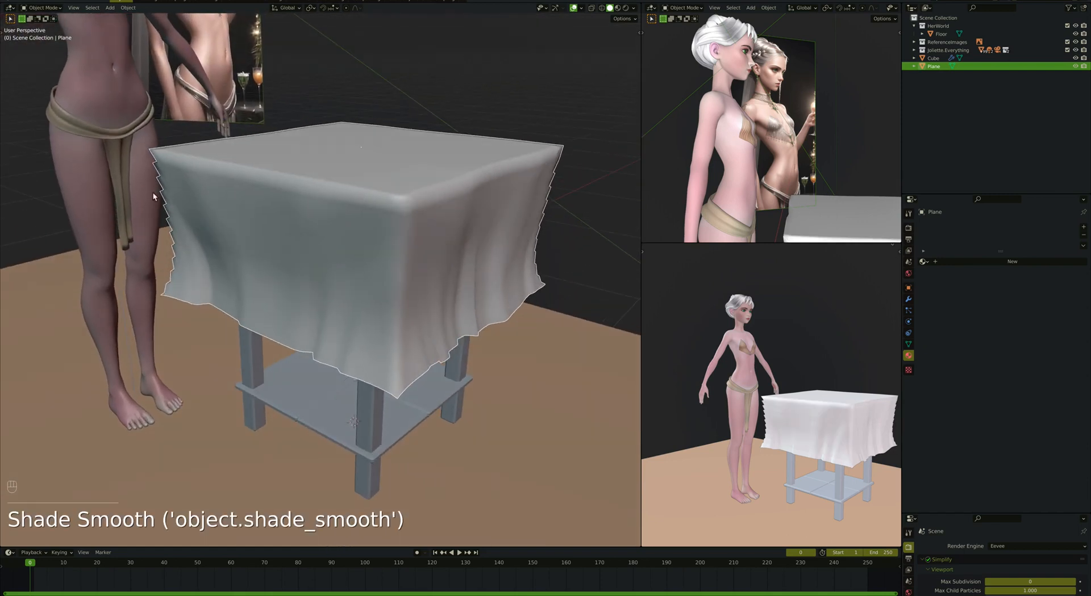
Select the cloth's whole mesh in Edit Mode, soften it with several passes of the Smooth tool, and return to Object Mode.
key(Tab)
middle_drag(173, 195, 235, 196)
key(a)
drag(244, 196, 306, 196)
drag(263, 197, 332, 202)
drag(280, 210, 355, 217)
drag(296, 225, 353, 229)
key(Tab)
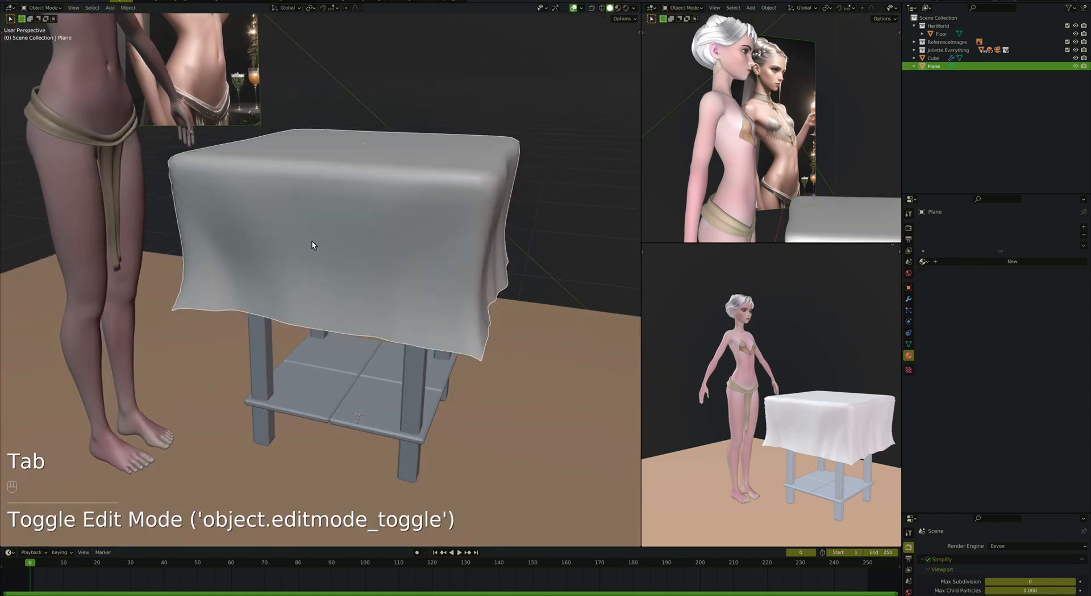
Enter Edit Mode on the cloth and select only the vertex at one bottom corner.
middle_drag(311, 240, 311, 243)
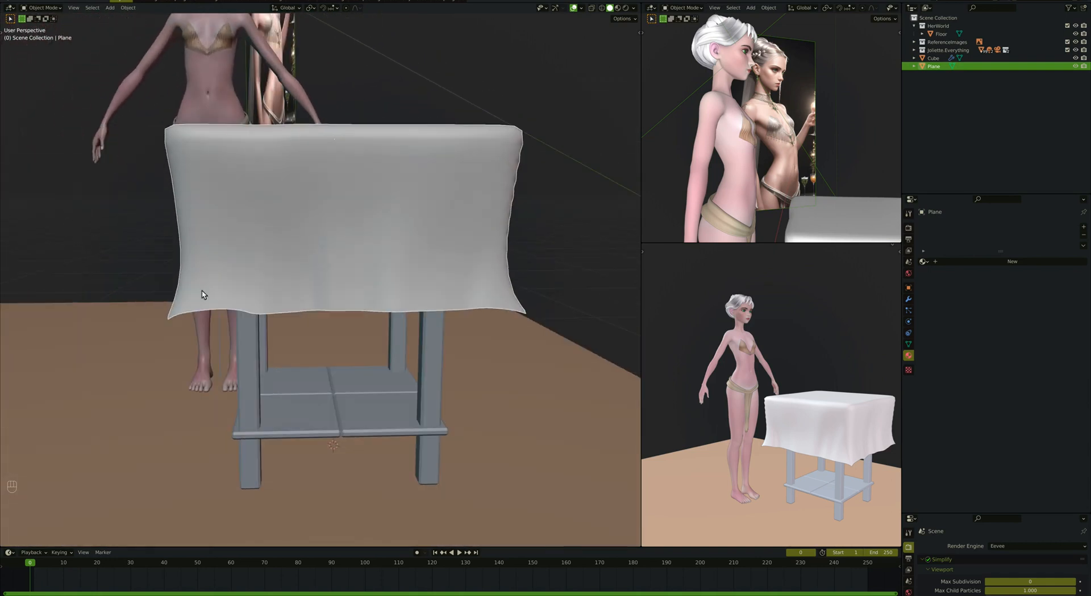
click(179, 307)
click(229, 278)
key(Tab)
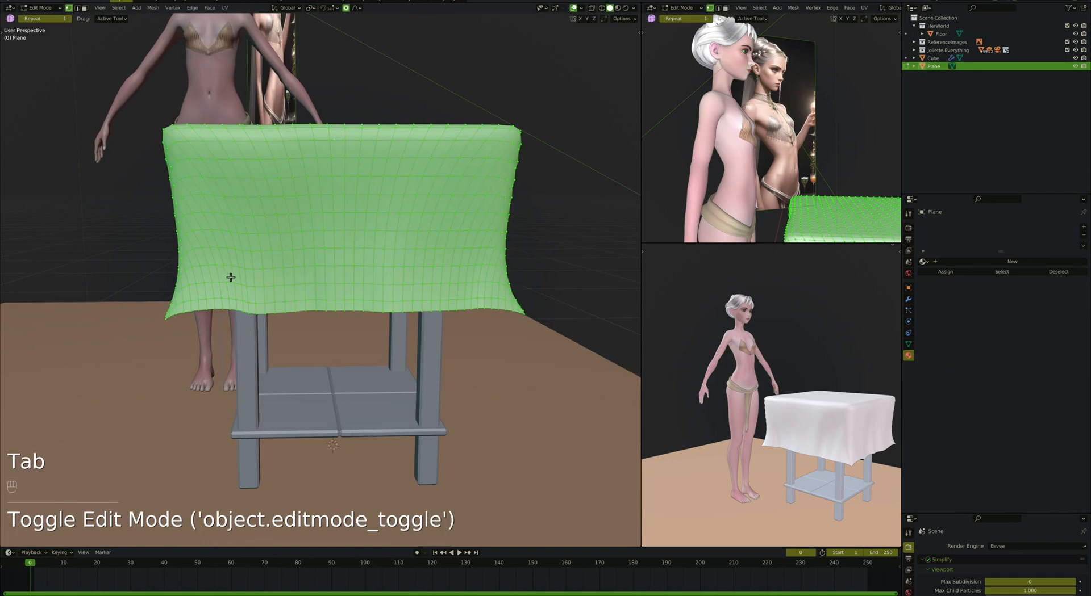
click(171, 323)
middle_drag(171, 323, 172, 337)
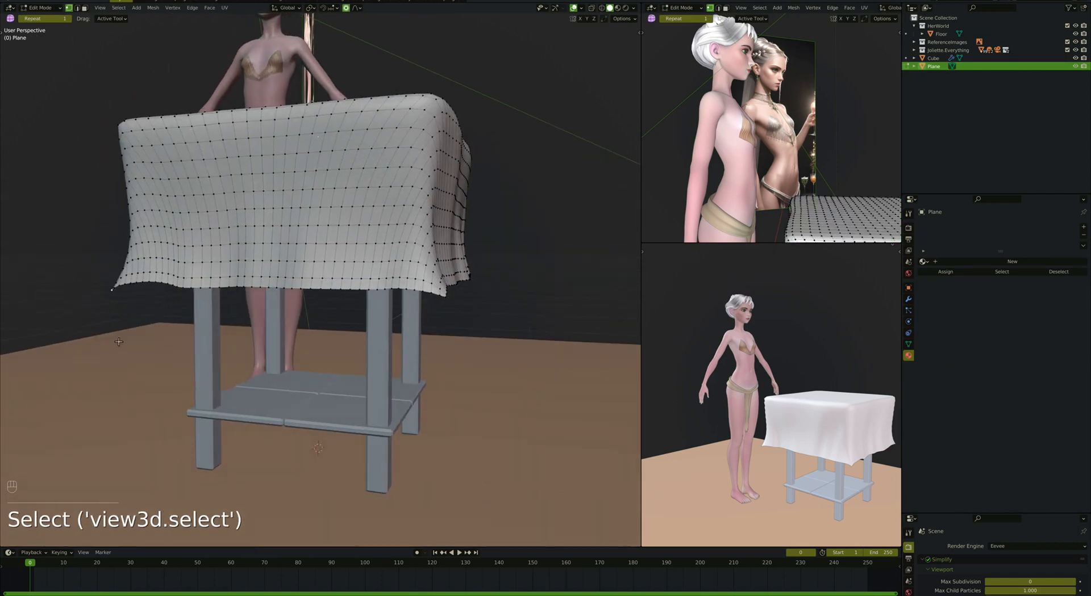
key(g)
key(r)
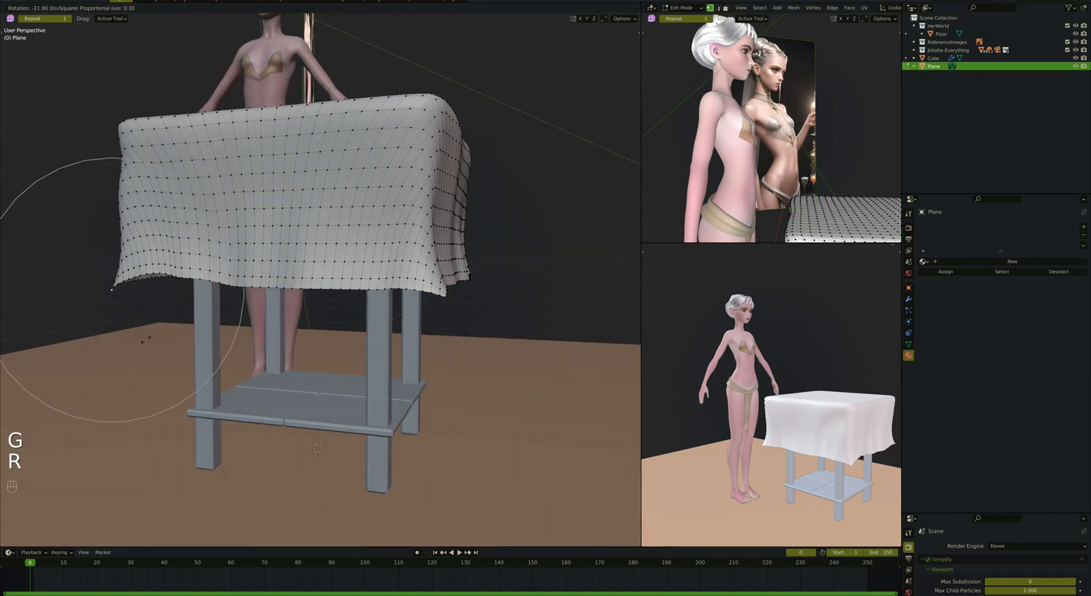
click(151, 339)
Set the proportional falloff to Smooth and rotate the bottom corner about -20° with a proportional size of about 0.17.
click(358, 9)
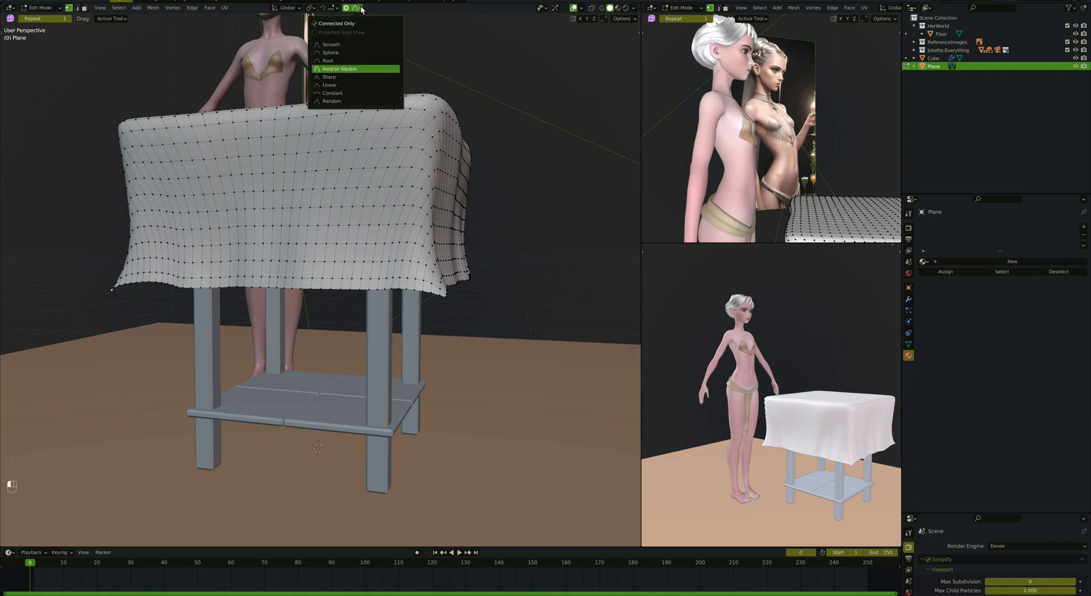
click(360, 45)
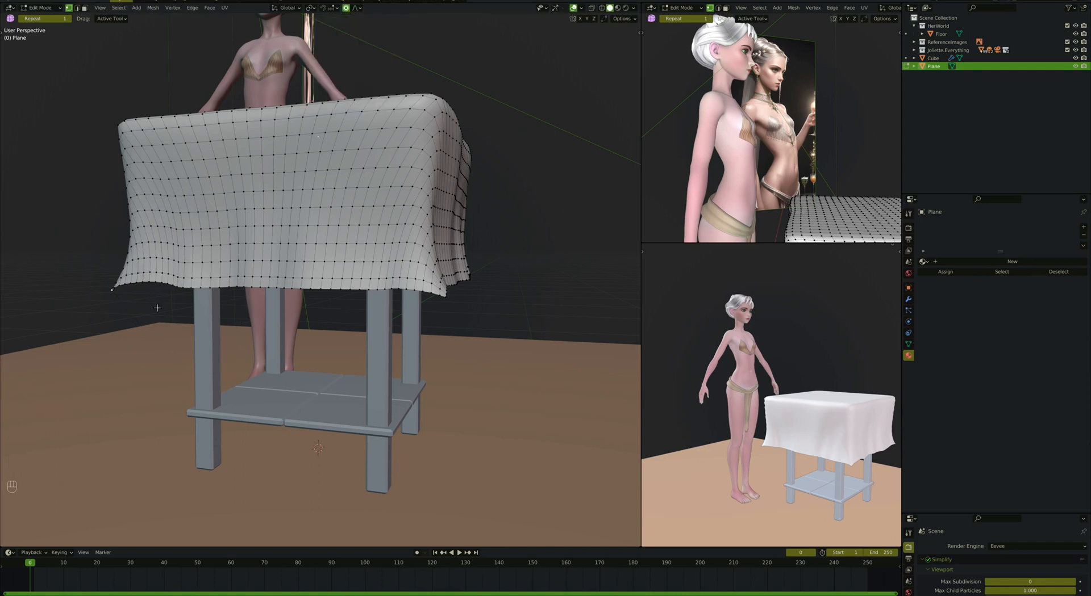
shift+middle_drag(158, 308, 171, 300)
key(r)
scroll(154, 316, up, 6)
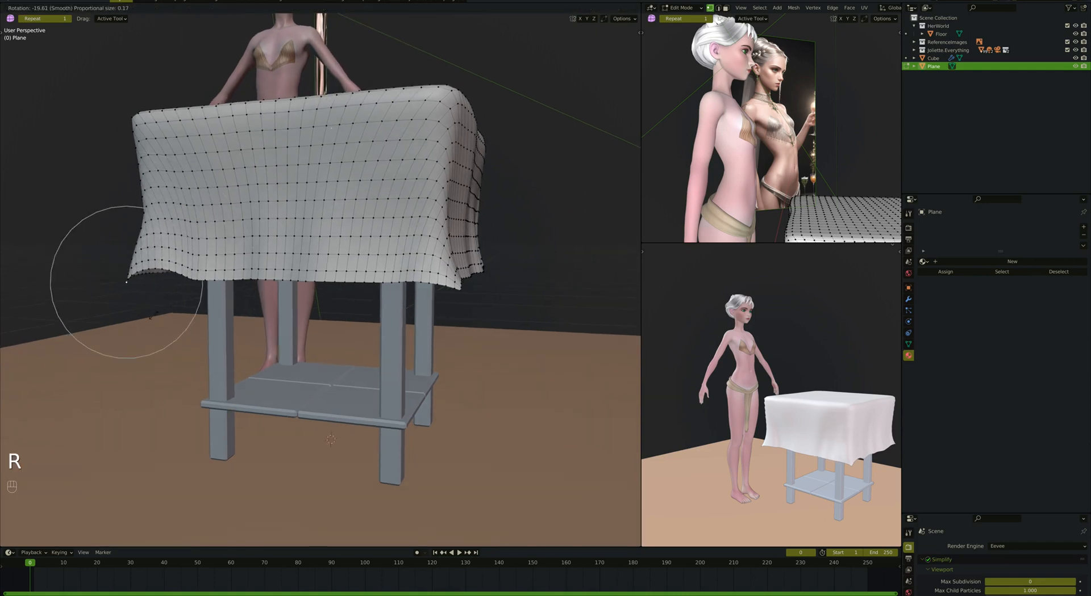
click(150, 316)
Move the rotated corner inward and lower a neighbouring hem vertex about 0.02 m with a proportional size of about 0.07.
key(g)
click(173, 321)
click(167, 275)
key(g)
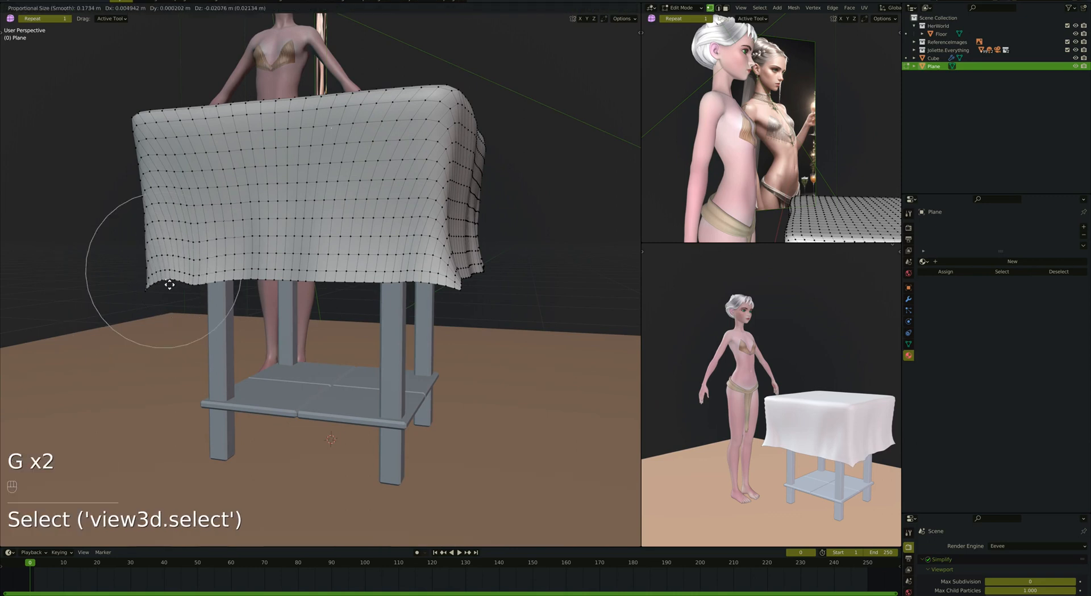
scroll(166, 283, down, 1)
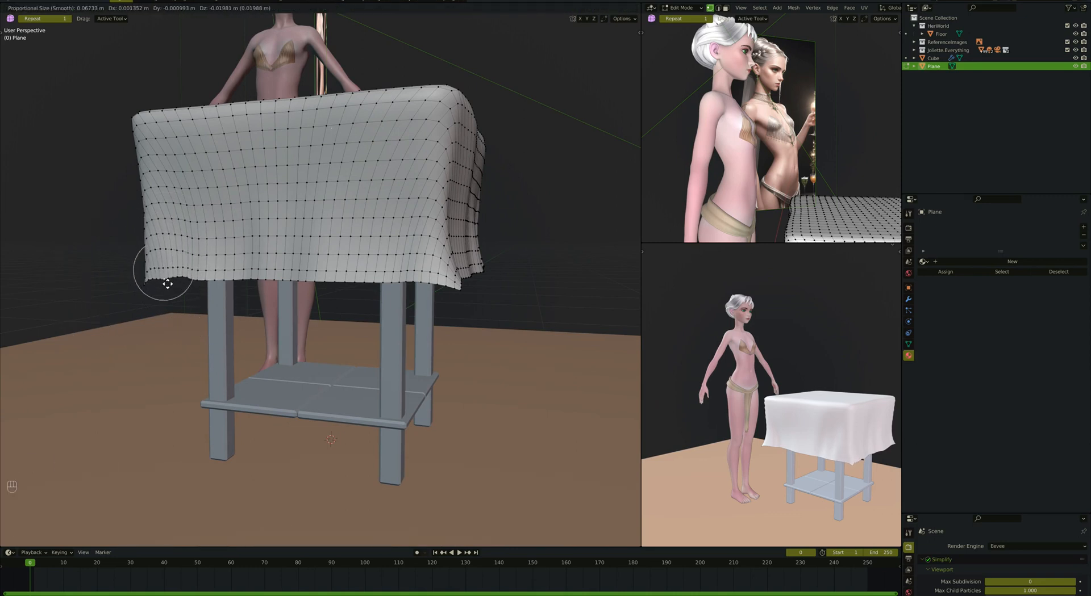
click(167, 285)
click(143, 286)
key(g)
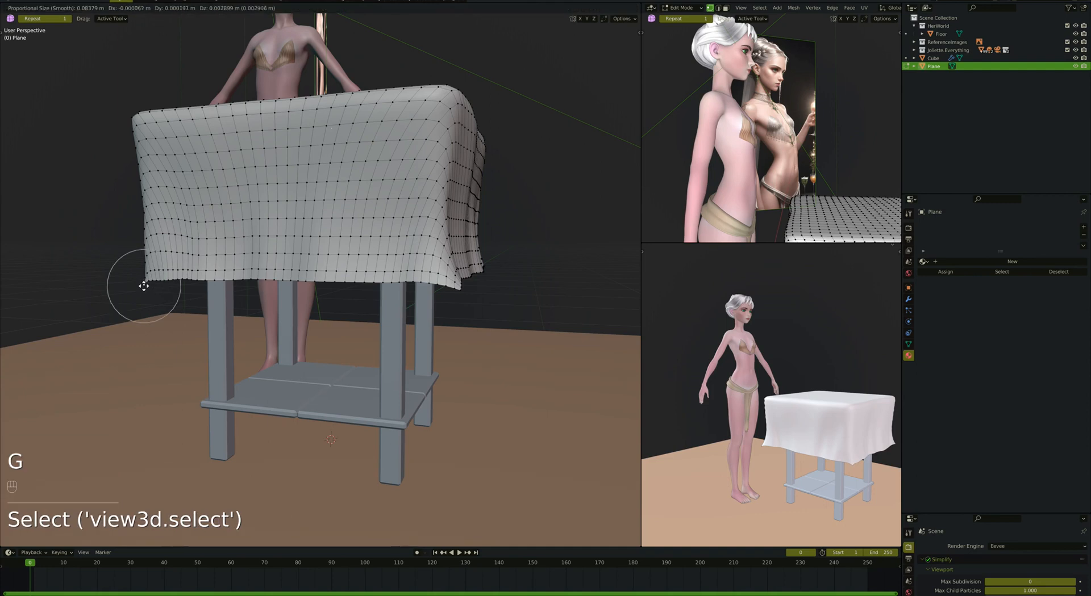
click(144, 286)
Rotate the cloth's bottom corner nearest the character and move it about 0.034 m inward with a proportional size of about 0.25.
middle_drag(63, 291, 193, 305)
key(g)
click(150, 282)
click(183, 279)
key(r)
scroll(188, 303, down, 5)
click(194, 303)
key(g)
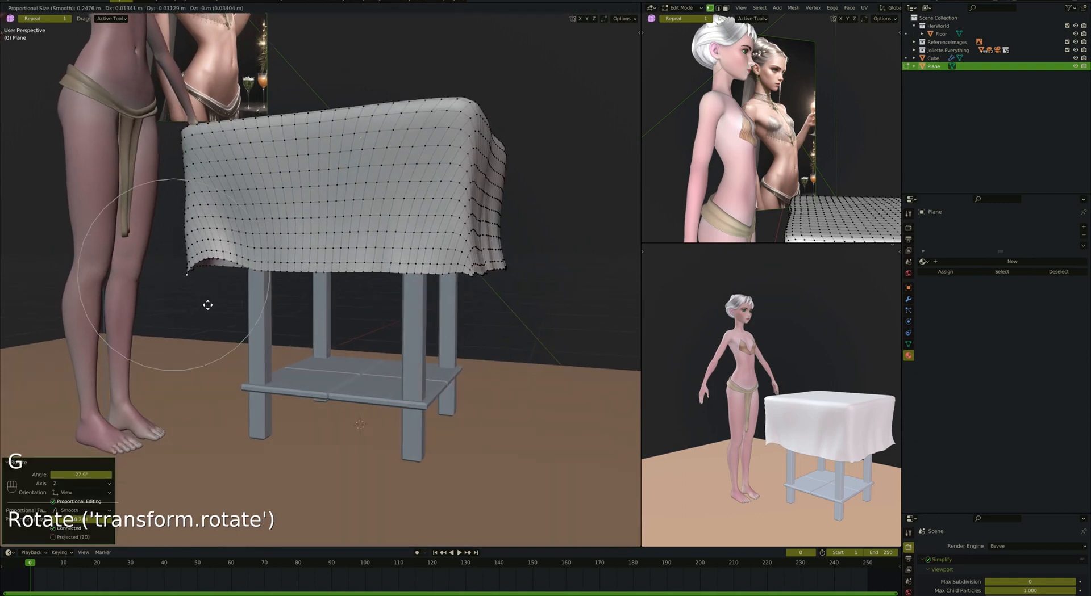
click(208, 305)
Select the adjacent bottom corner, move it about -0.064 m along Y and rotate it with a proportional size of about 0.25.
alt+click(217, 259)
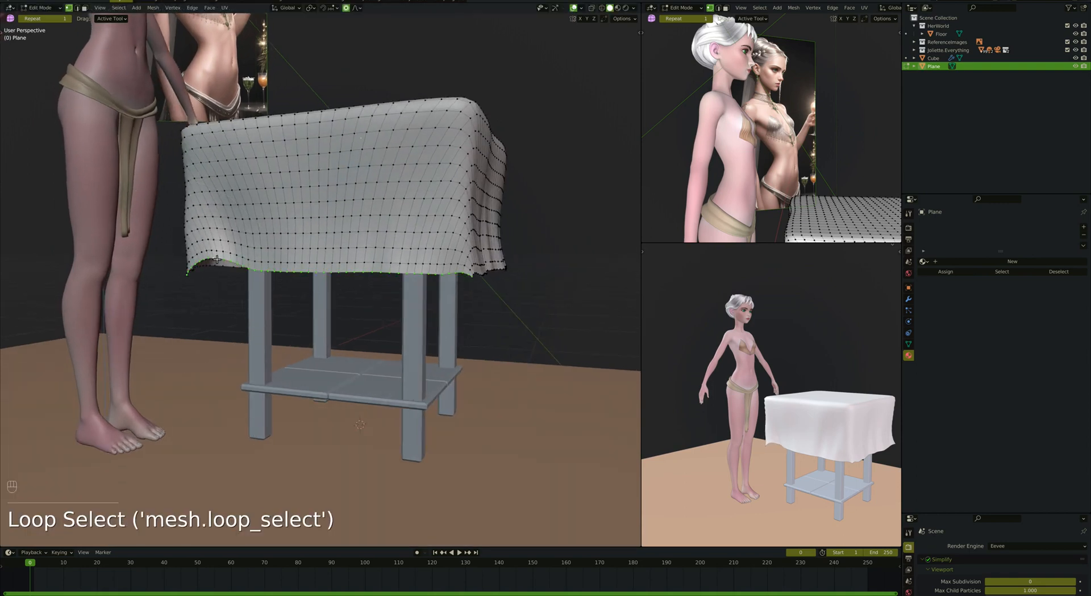
middle_drag(217, 260, 216, 260)
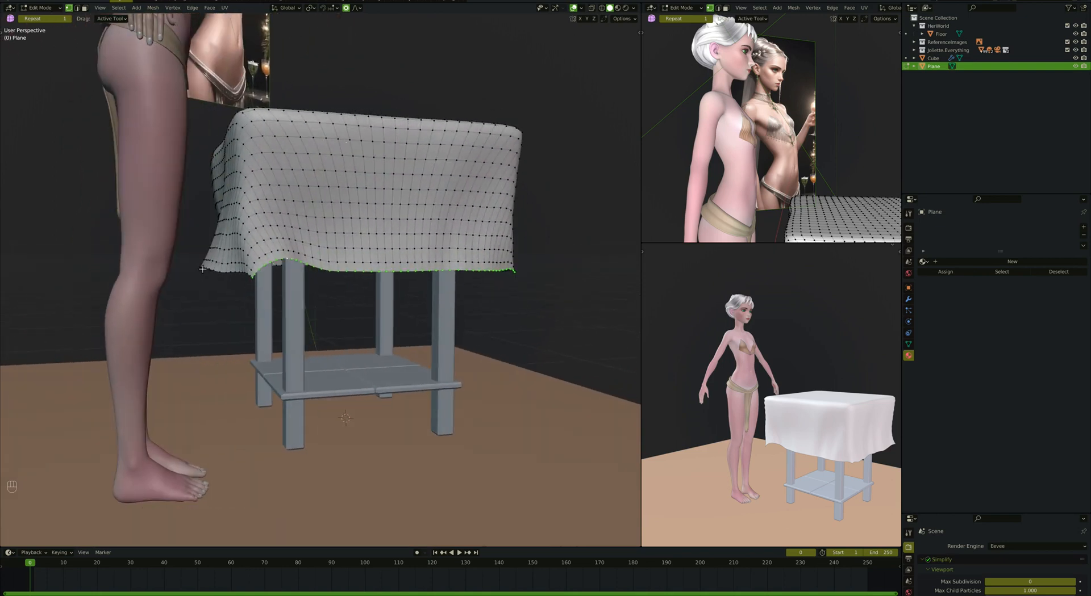
click(202, 269)
key(g)
key(y)
click(212, 294)
key(r)
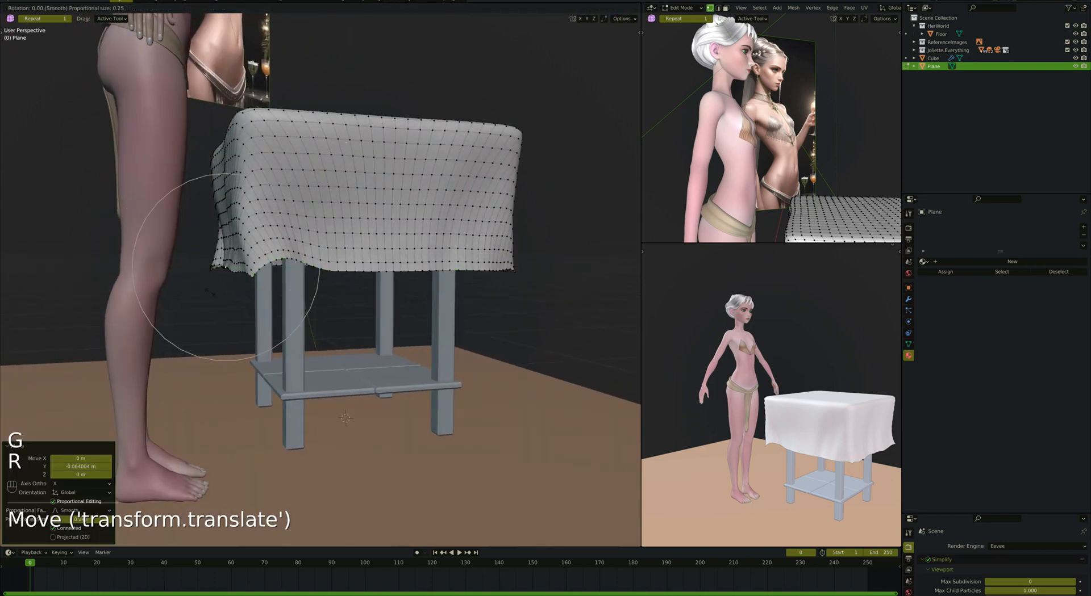
click(220, 300)
Rotate another bottom corner of the cloth and nudge it into place with two small moves.
middle_drag(219, 301, 165, 305)
click(185, 275)
key(r)
click(153, 305)
key(g)
click(170, 306)
key(g)
click(165, 307)
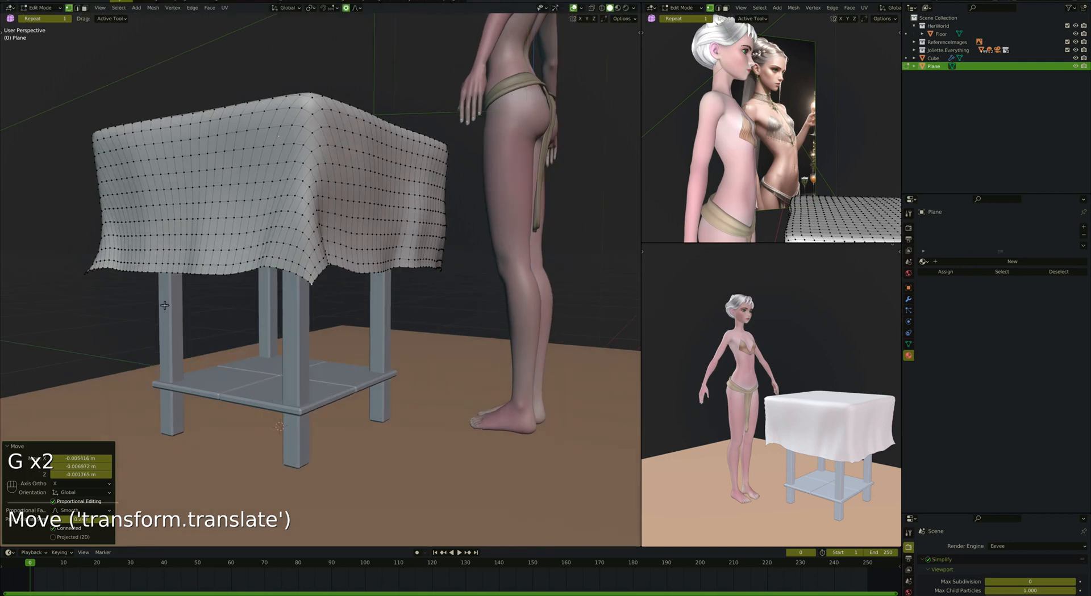
Rotate the remaining flared bottom corner and move it inward about 0.028 m in X and 0.038 m in Y.
click(86, 275)
key(r)
click(85, 315)
middle_drag(85, 314, 90, 315)
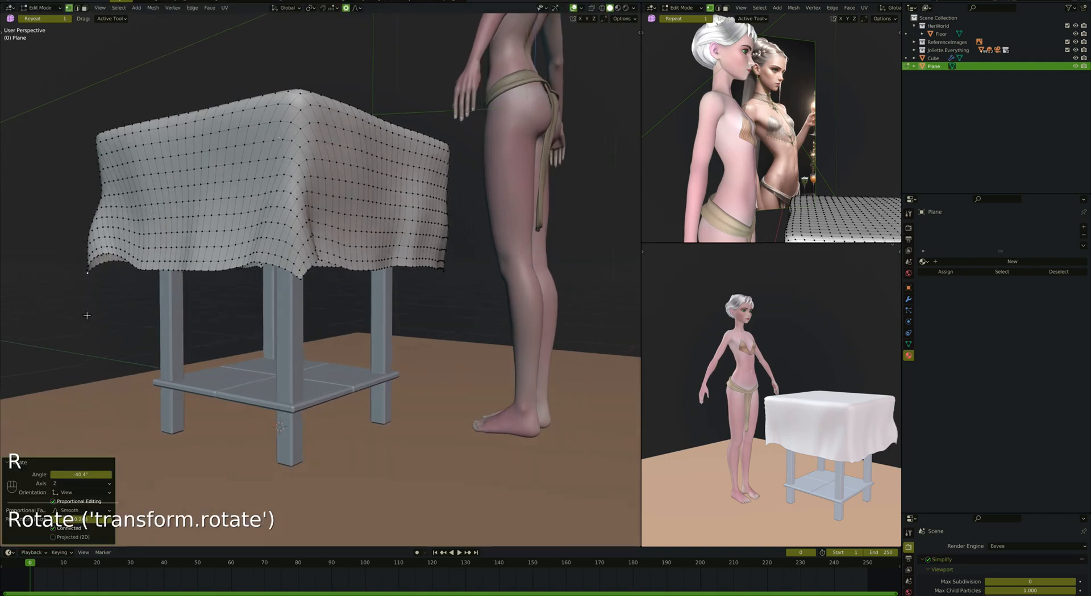
key(g)
click(105, 319)
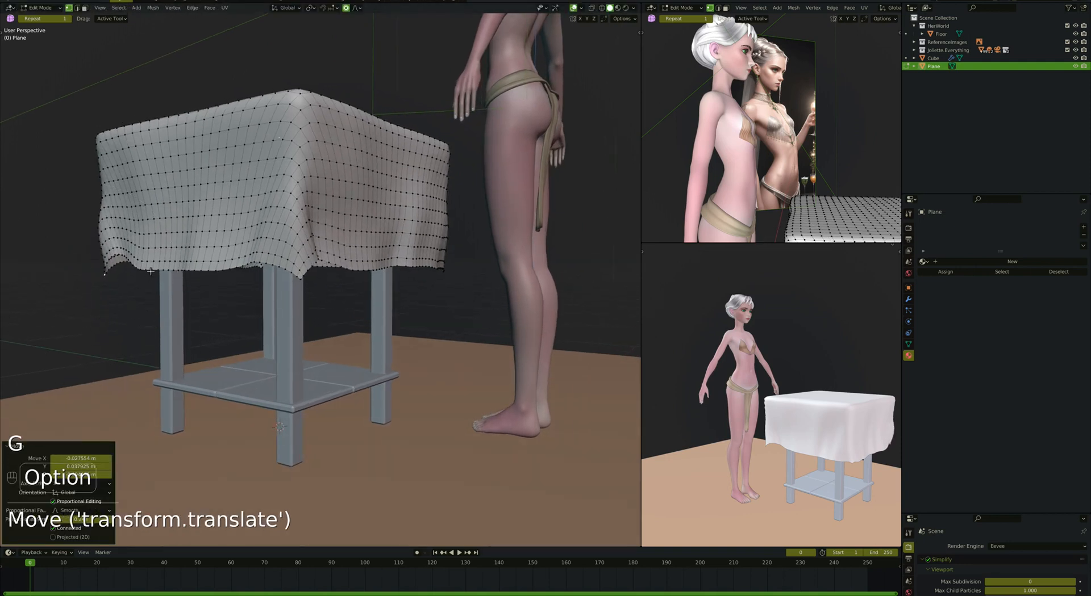
Select the cloth's entire bottom edge loop and flatten it by scaling to about 0.153 in Z.
alt+shift+click(150, 272)
middle_drag(150, 272, 180, 274)
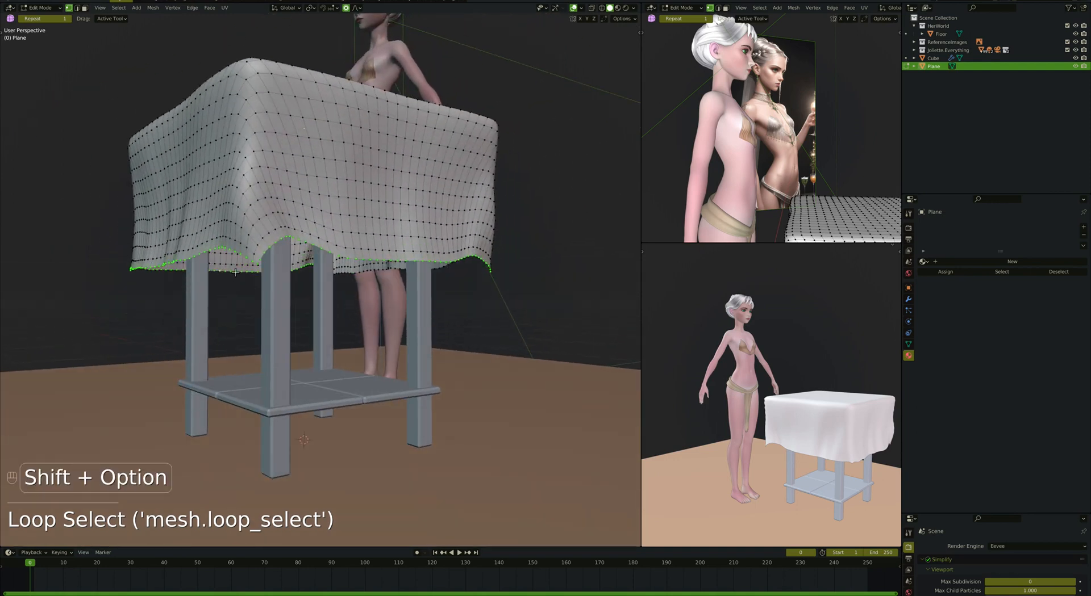
key(s)
key(z)
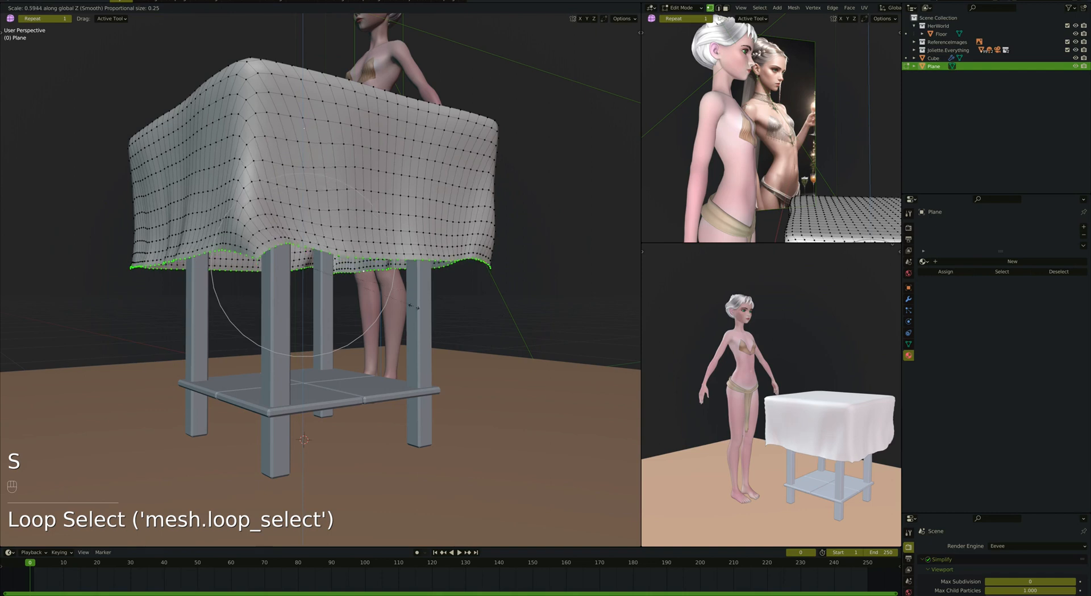
scroll(398, 305, up, 4)
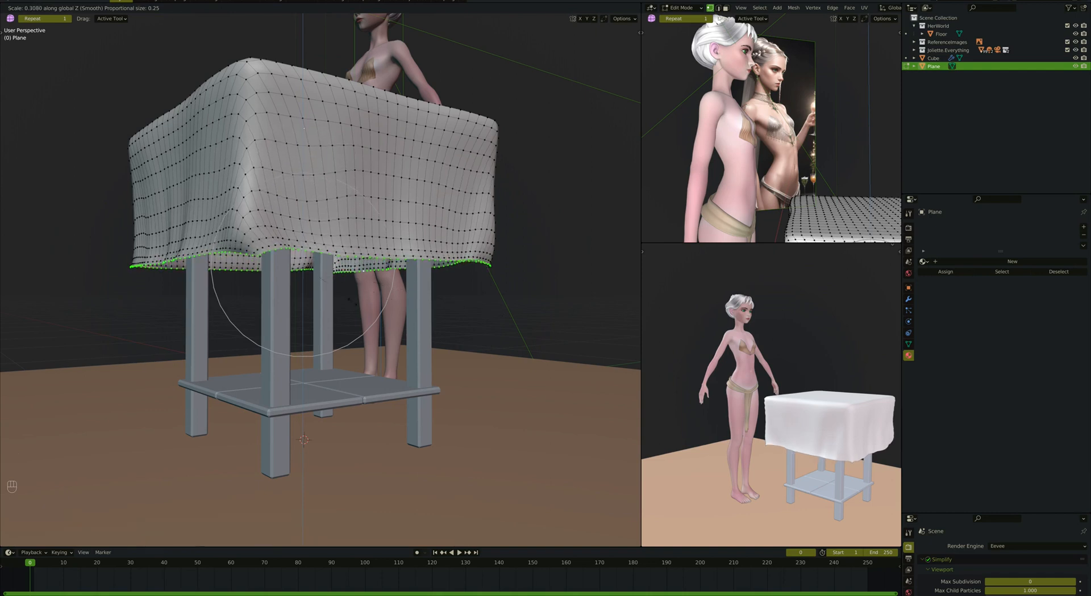
click(332, 287)
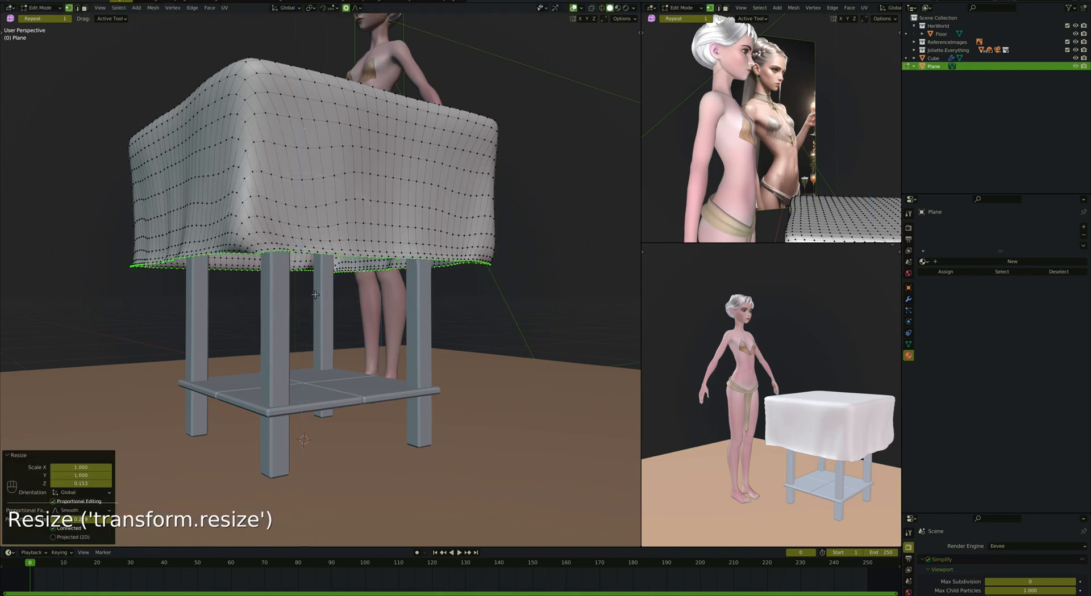
middle_drag(332, 287, 314, 295)
Rotate one flattened bottom corner about 5.5° and move it about 0.015 m with a proportional size of about 0.10.
click(106, 271)
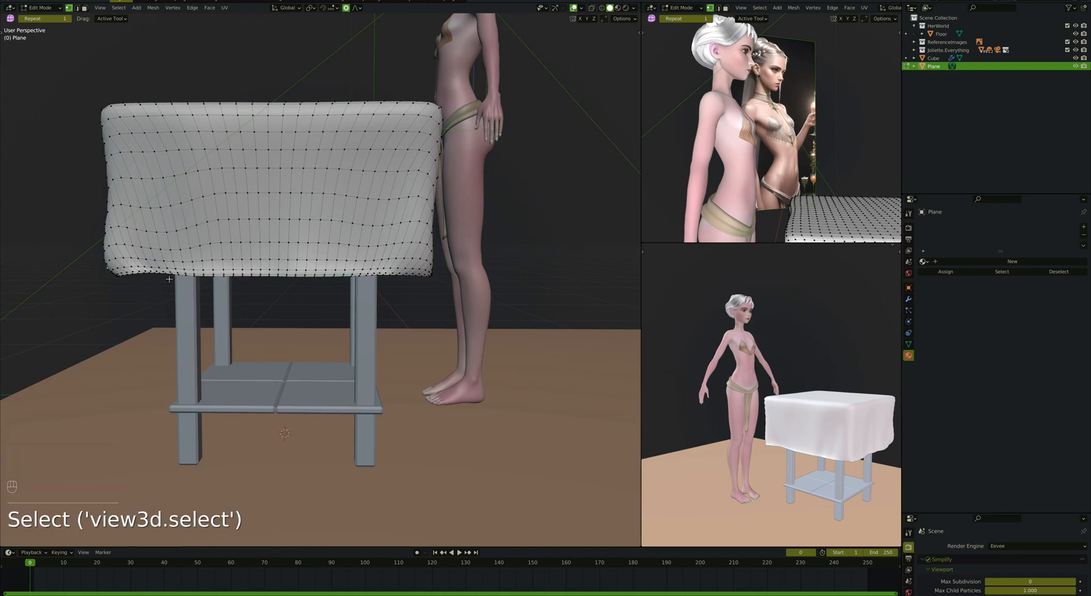
middle_drag(105, 272, 91, 254)
key(r)
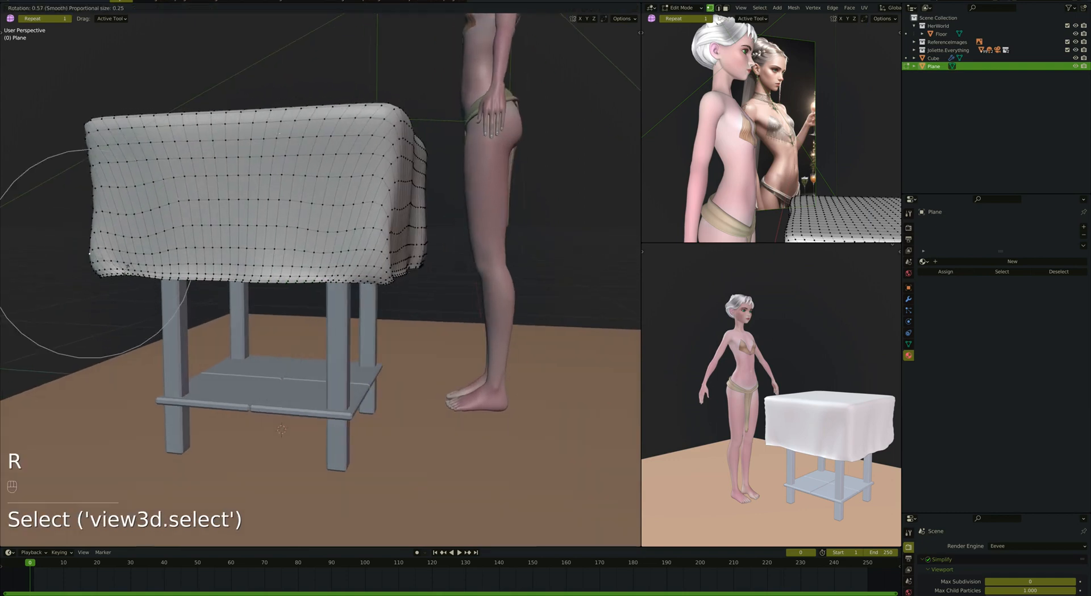
scroll(131, 276, up, 9)
click(132, 276)
key(g)
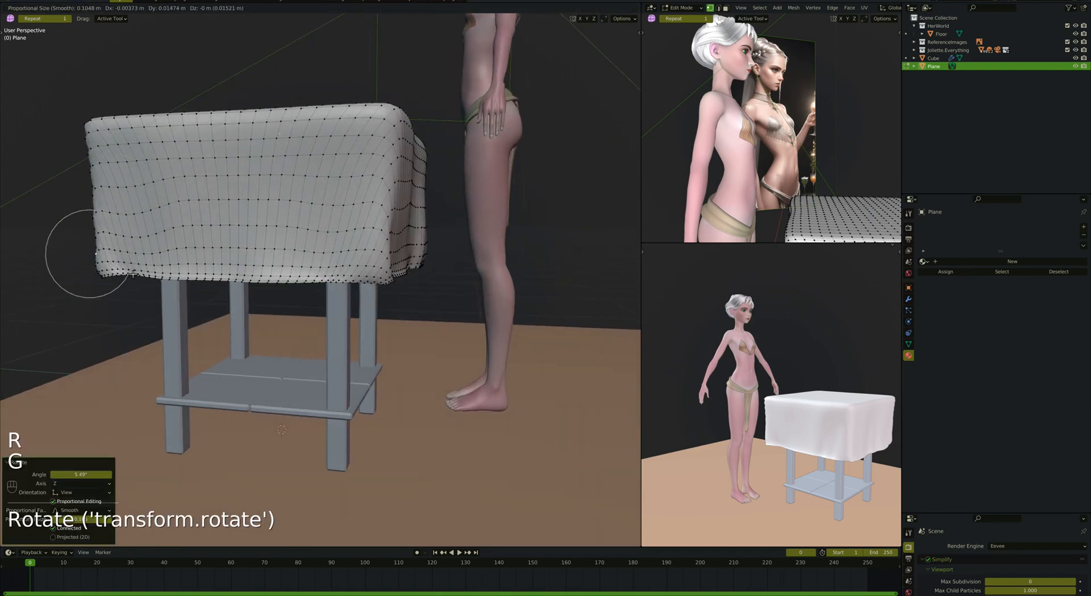
click(109, 281)
Nudge two vertices beside that corner to tidy the hem, using a proportional size of about 0.06.
click(108, 281)
middle_drag(108, 281, 105, 283)
key(g)
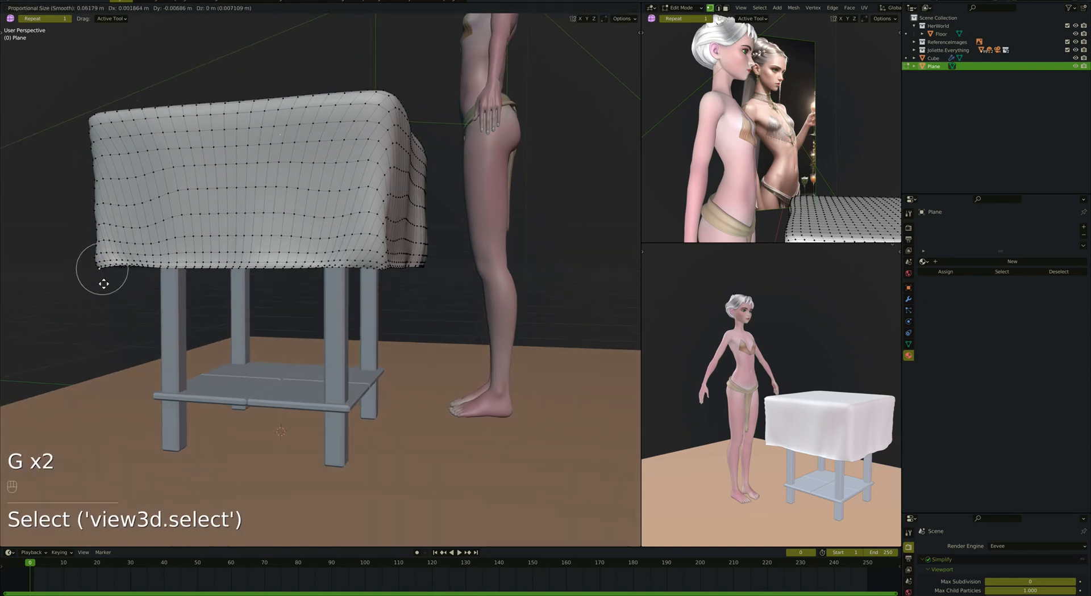
click(103, 284)
click(97, 260)
key(g)
click(102, 266)
Nudge the hem vertices around the neighbouring bottom corners inward with a proportional size of about 0.06.
middle_drag(98, 264, 186, 282)
click(123, 267)
key(g)
click(126, 291)
click(181, 270)
key(g)
click(185, 283)
key(g)
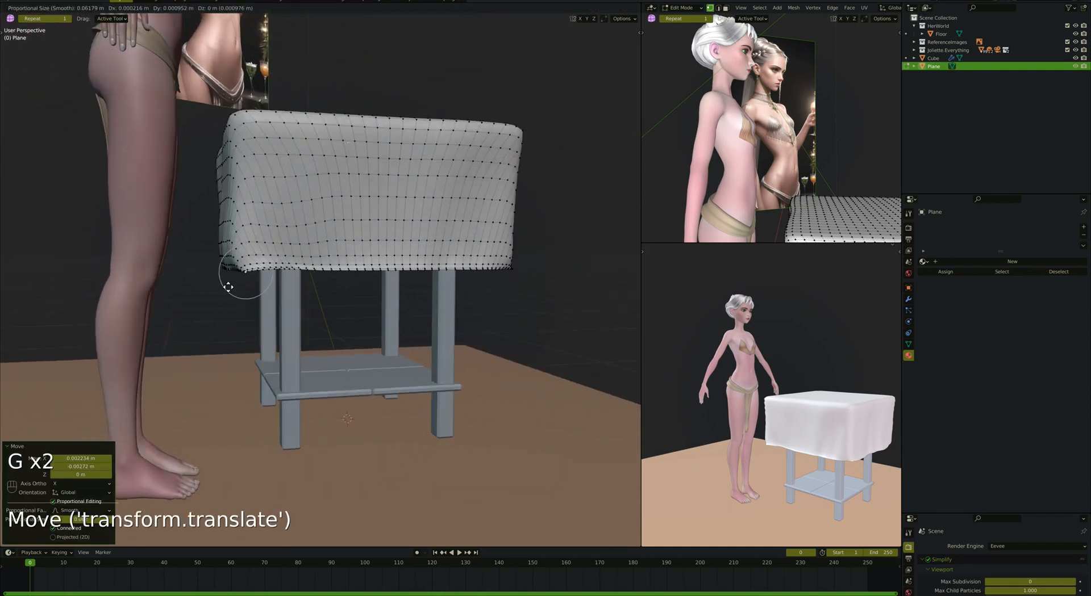
click(225, 288)
Shift the vertices just above the bottom corner near the character with a proportional size of about 0.09.
click(237, 242)
key(g)
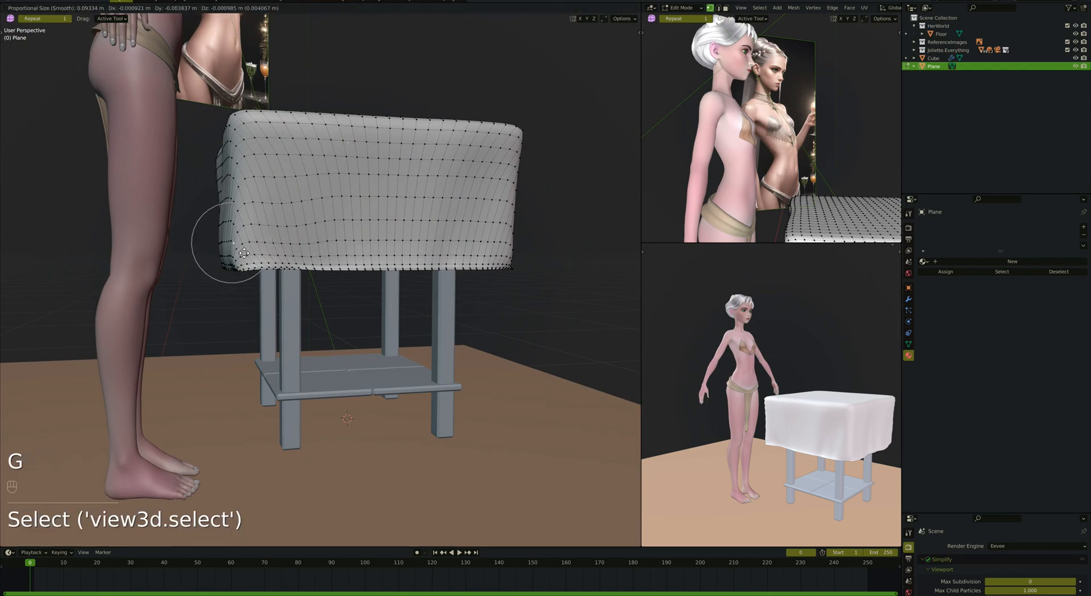
click(245, 252)
middle_drag(246, 252, 195, 273)
click(234, 242)
key(g)
click(238, 244)
Nudge the bottom hem corner farthest from the character with proportional editing, starting at a proportional size of about 0.09.
click(160, 273)
key(g)
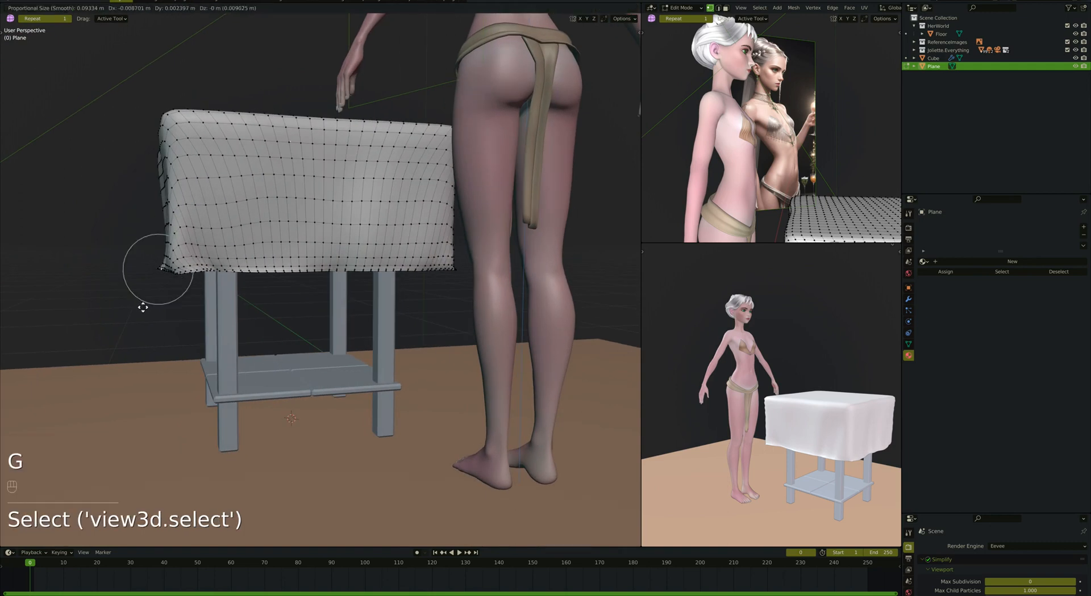
click(144, 308)
middle_drag(144, 308, 244, 280)
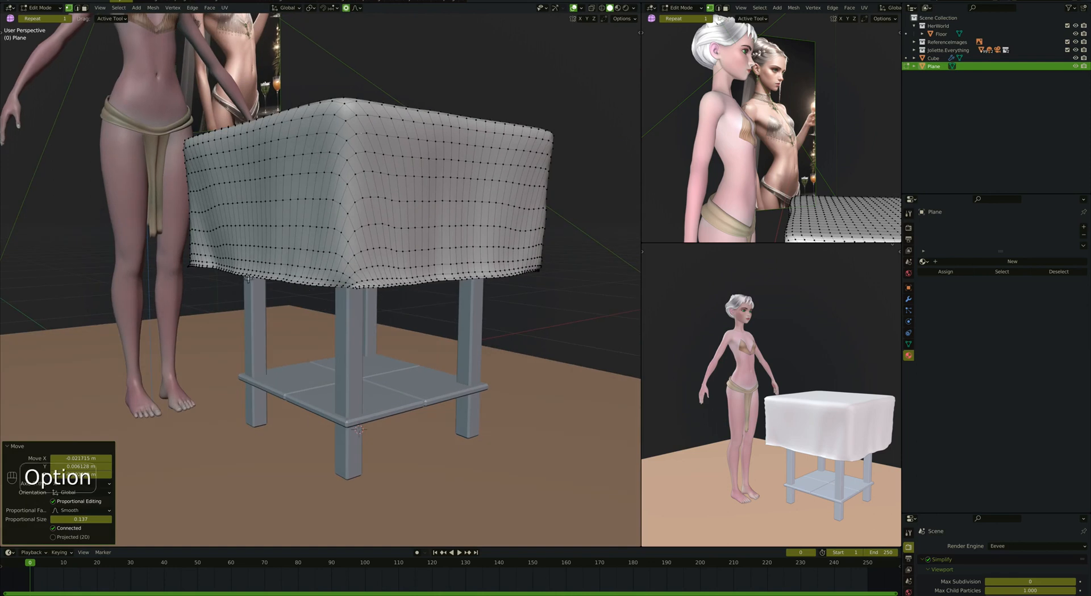
Select the cover's entire bottom hem loop and lower it about 0.092 m along Z with a proportional size of 0.137.
alt+click(250, 279)
alt+shift+click(380, 290)
middle_drag(380, 290, 386, 290)
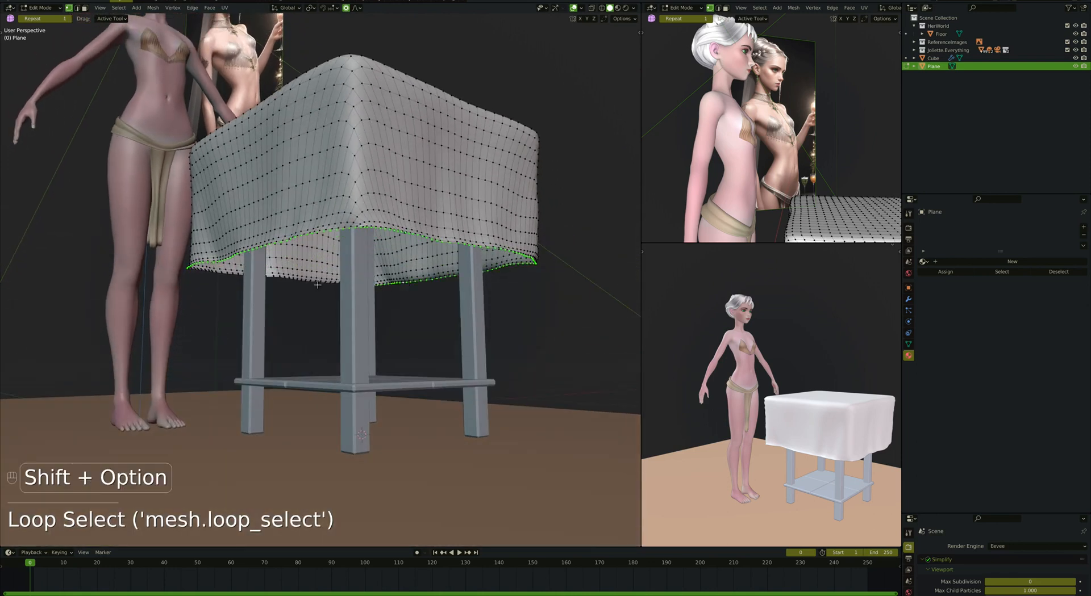
key(g)
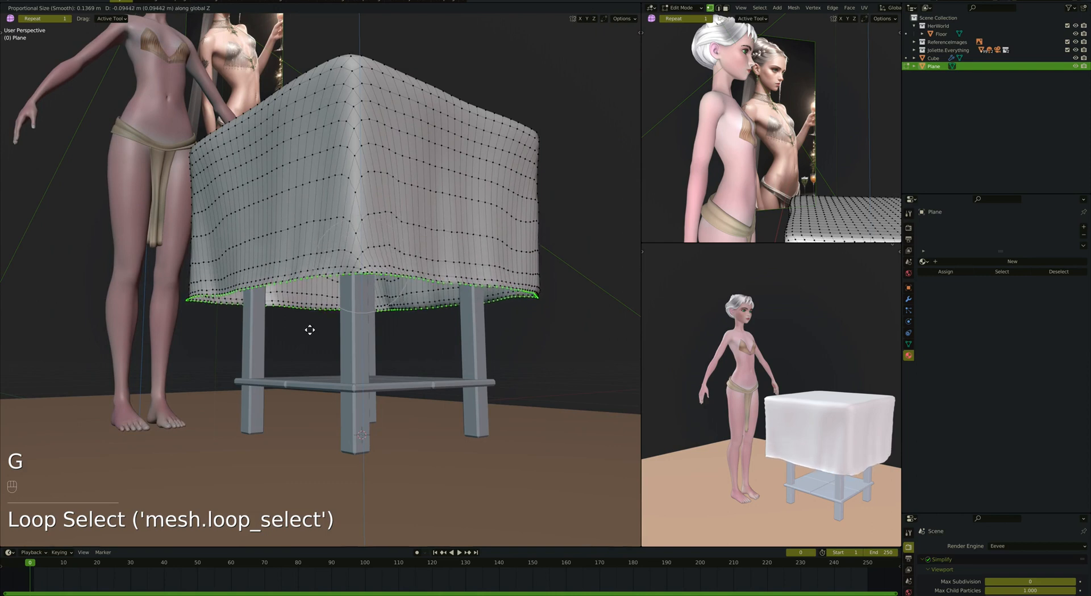
click(310, 329)
super+scroll(366, 225, down, 5)
scroll(365, 226, up, 5)
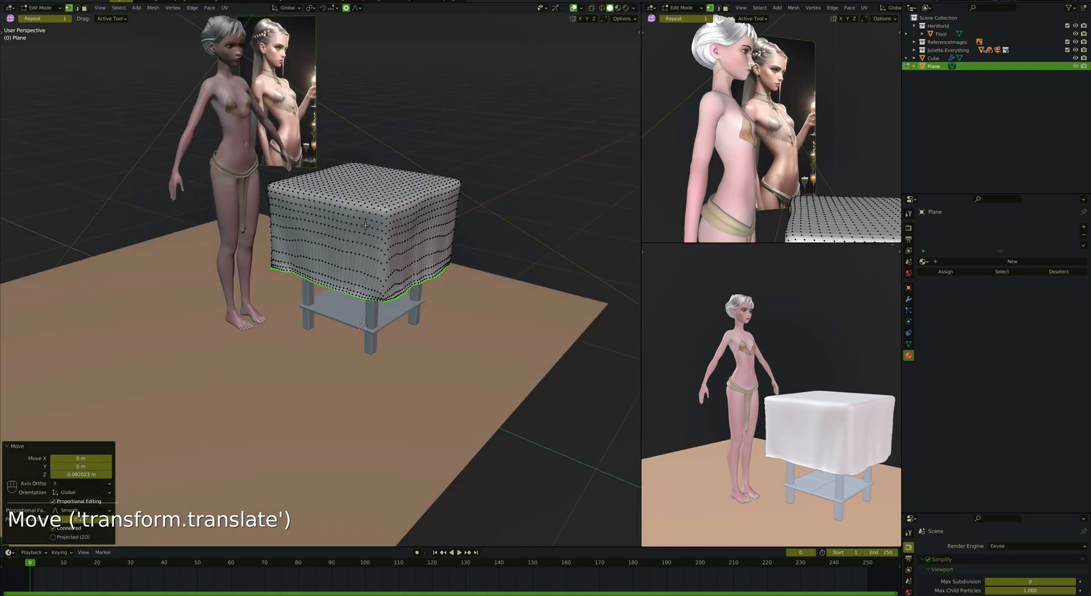
super+scroll(365, 226, up, 5)
scroll(365, 225, left, 2)
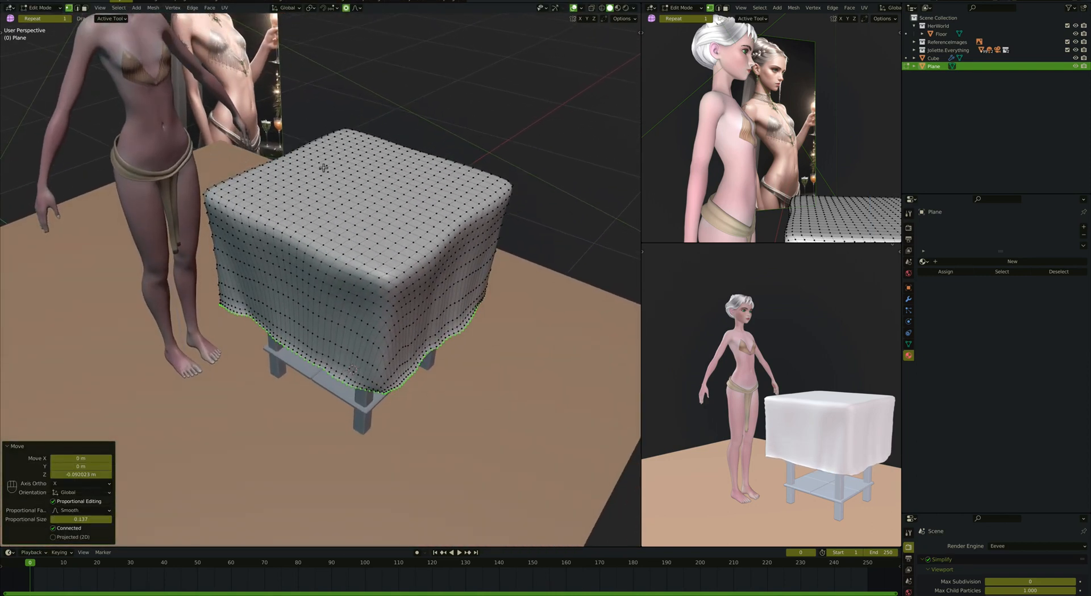
scroll(359, 203, right, 2)
key(Tab)
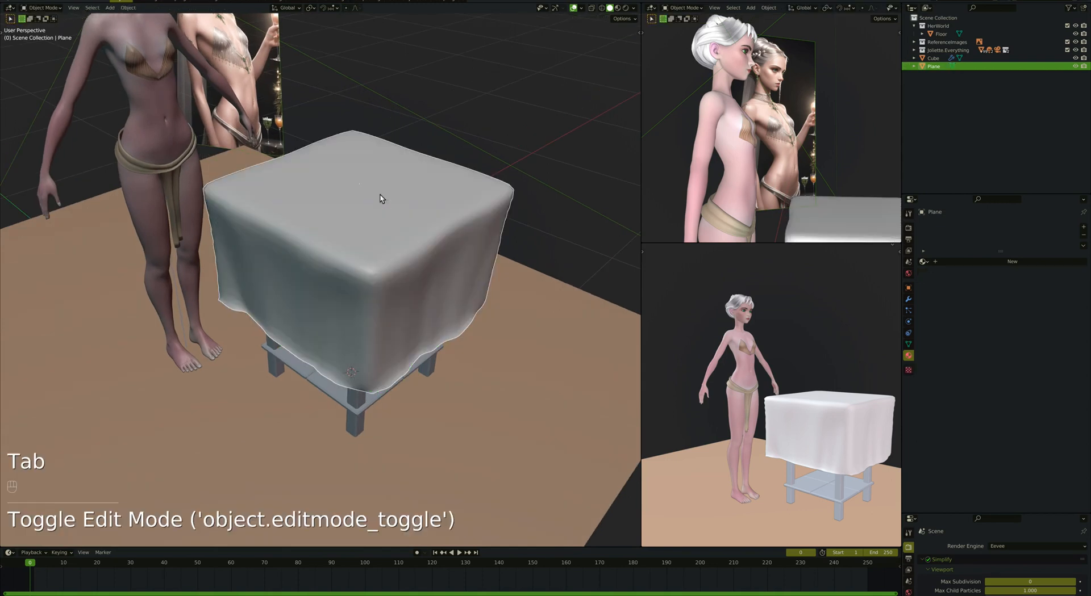
Isolate the cover in Sculpt Mode and set up the Cloth brush with a radius of 235 px.
click(181, 1)
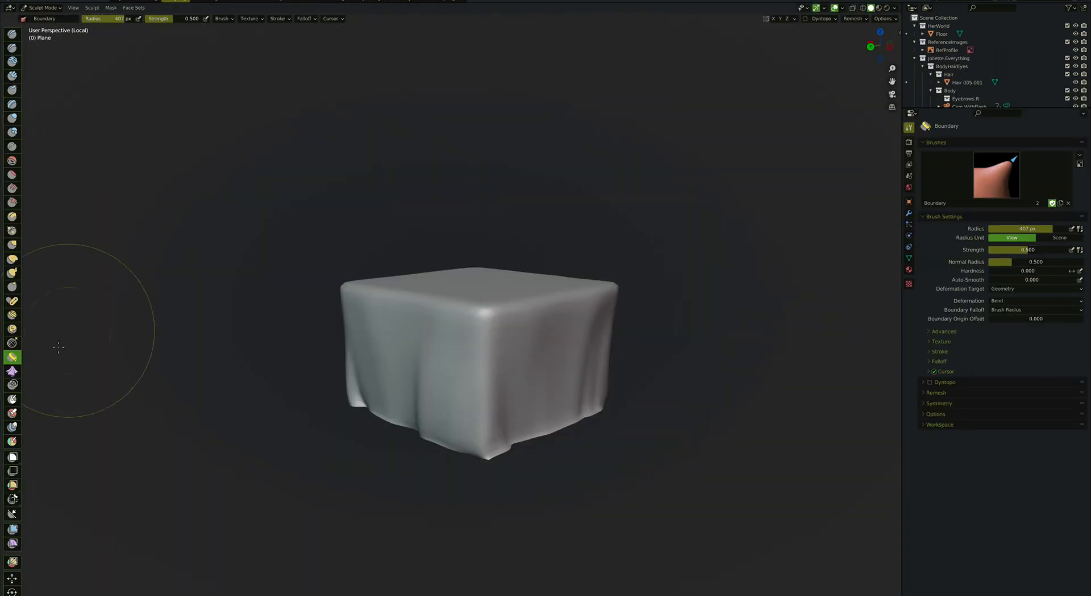
middle_drag(515, 267, 510, 272)
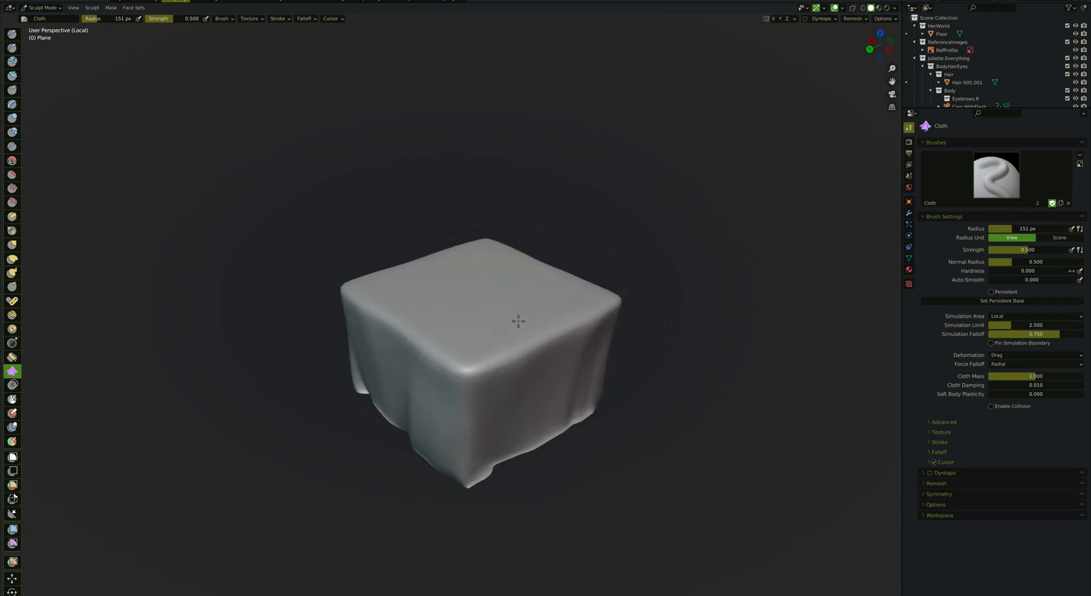
middle_drag(518, 321, 500, 319)
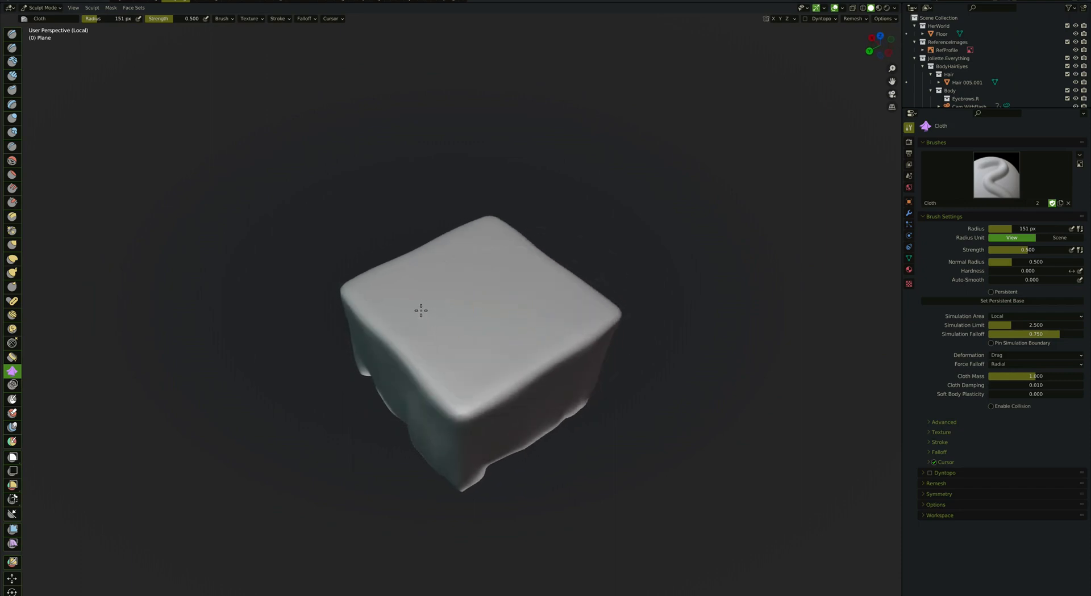
key(f)
click(481, 294)
Sculpt soft folds and creases into the hanging sides of the cover with the Cloth brush.
middle_drag(474, 318, 420, 413)
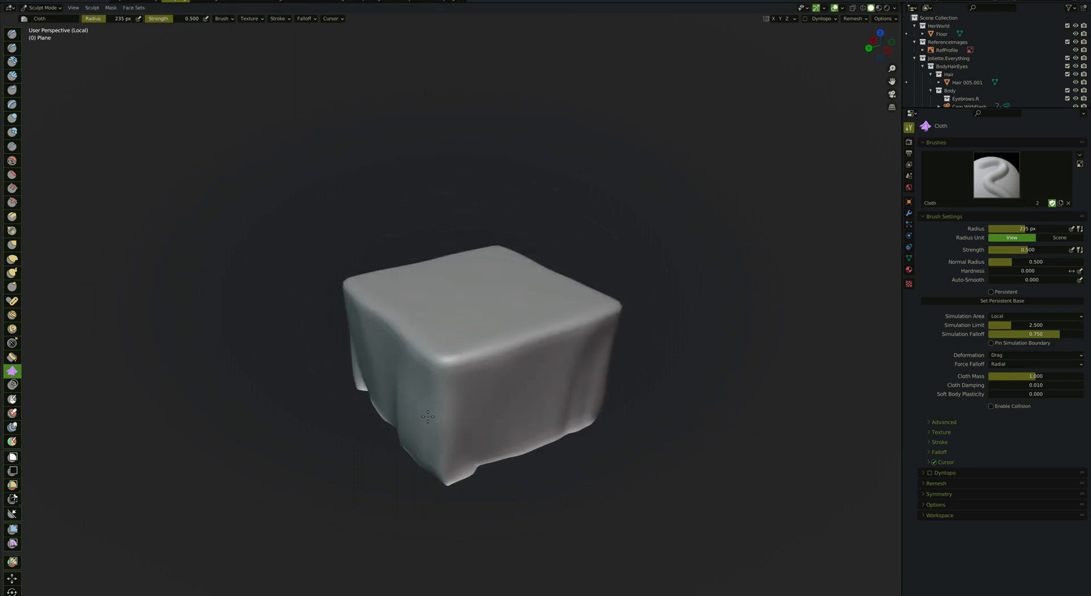
drag(484, 436, 499, 435)
middle_drag(503, 425, 504, 405)
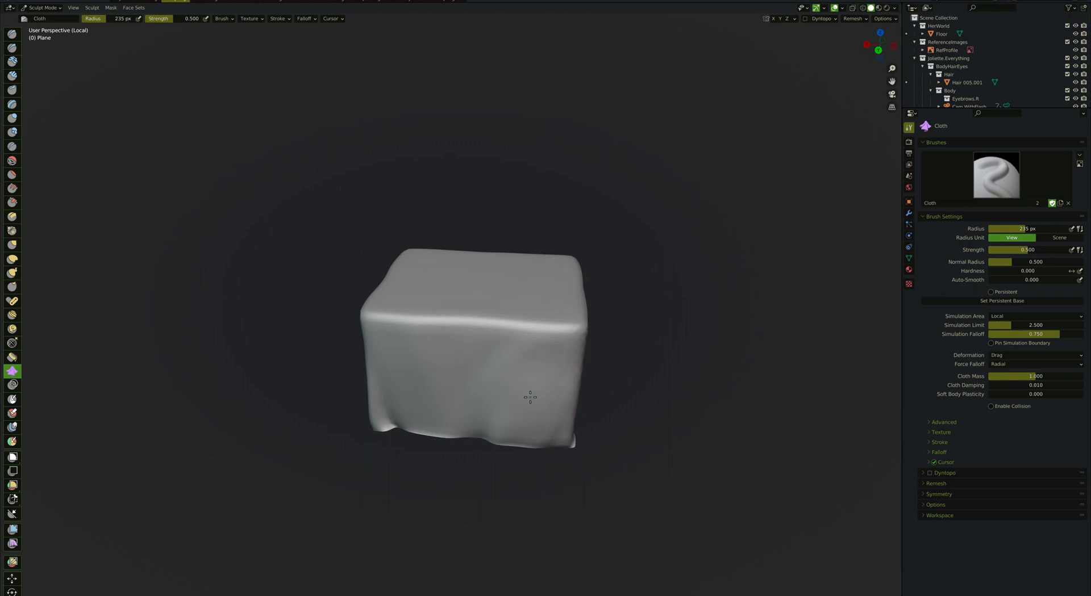
middle_drag(534, 400, 483, 390)
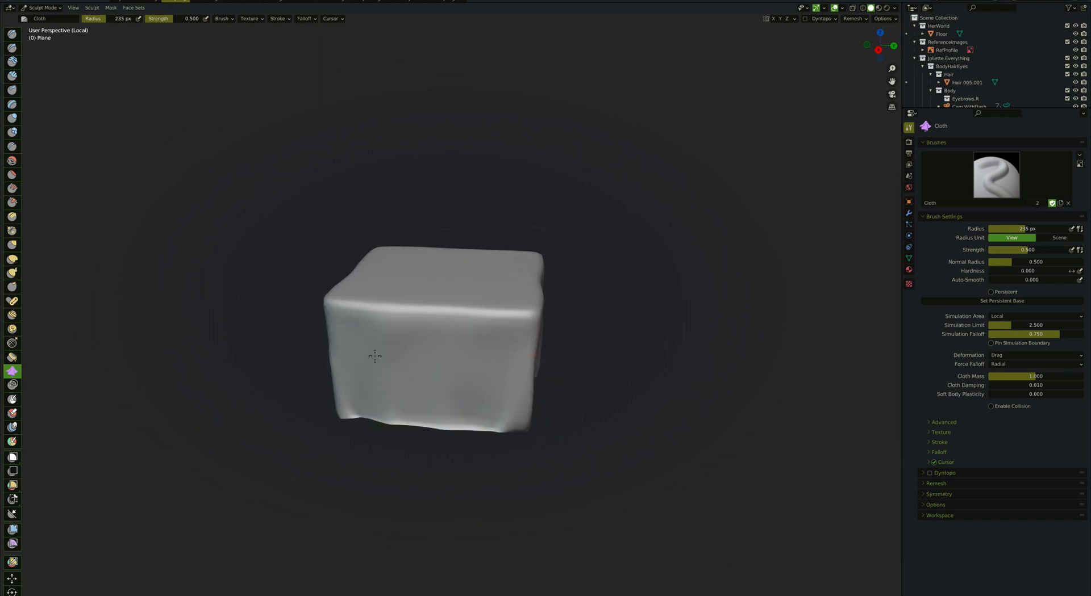
mouse_move(372, 358)
middle_down()
mouse_move(428, 390)
mouse_move(426, 319)
middle_up()
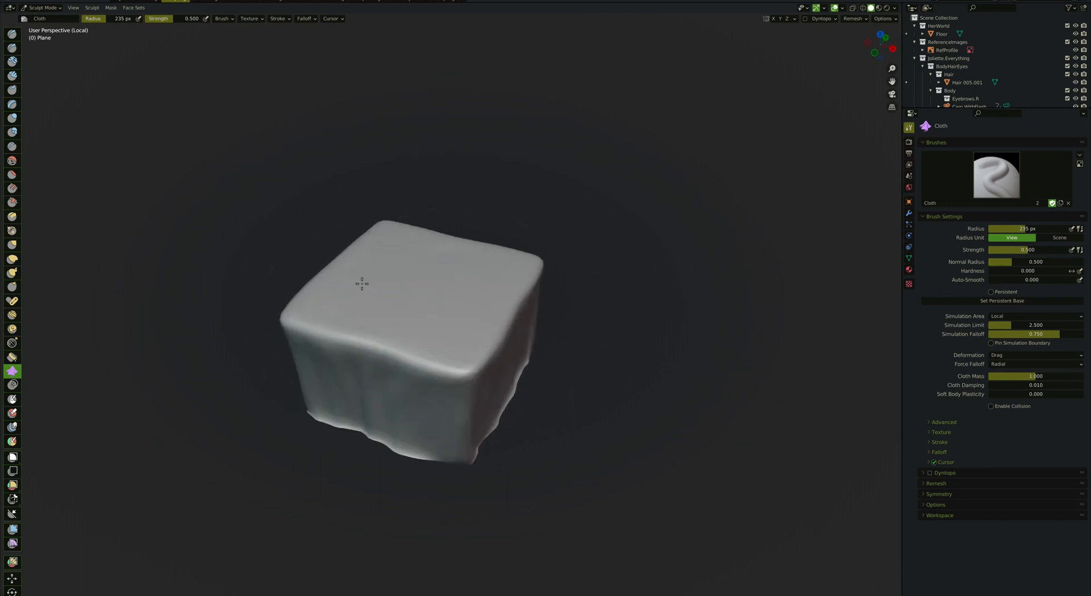
Set the Cloth brush radius to 165 px and work subtle creases into the cover's top near its edges.
key(f)
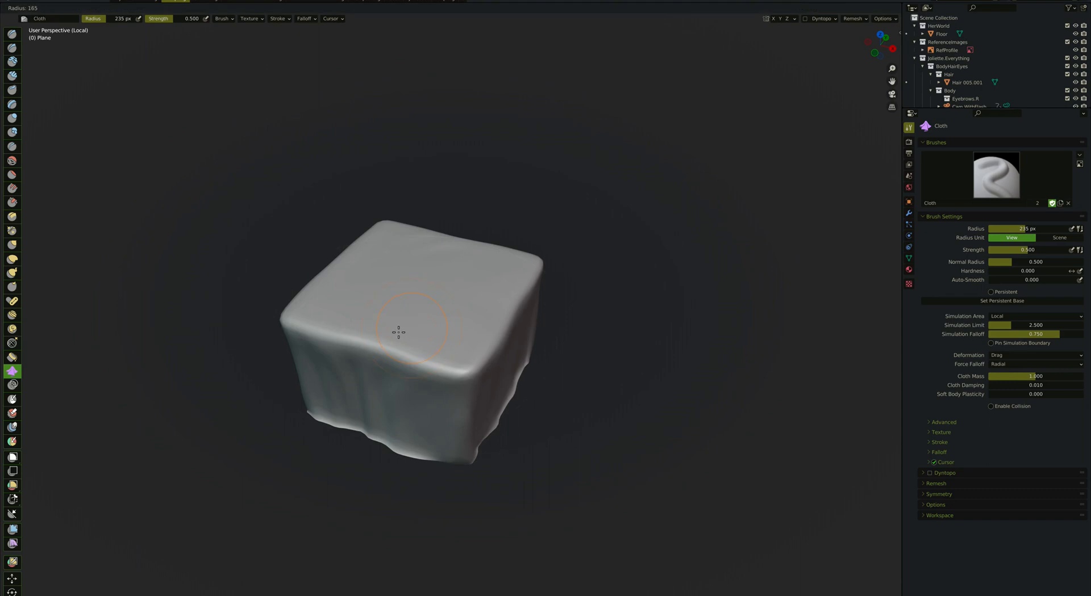
click(435, 335)
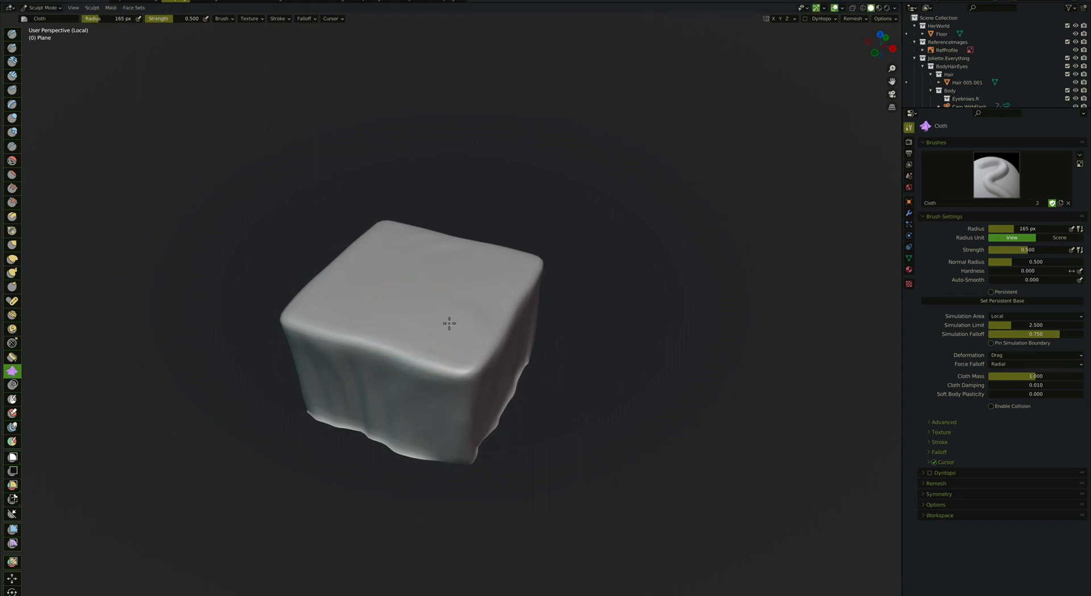
mouse_move(457, 308)
middle_down()
mouse_move(433, 275)
mouse_move(470, 280)
middle_up()
Twist the cover's top surface 20.1° about the Z axis in Edit Mode with a proportional size of about 0.20.
key(Tab)
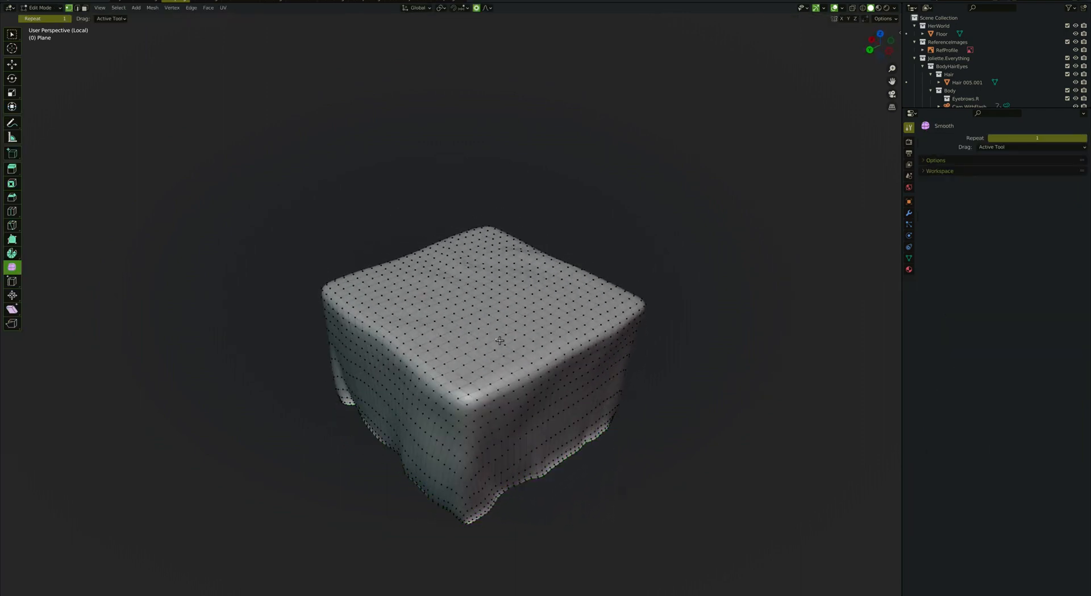
key(r)
key(z)
click(513, 359)
middle_drag(513, 359, 513, 359)
Twist and shift the top surface with a proportional size of about 0.12 to add wrinkles, and return to Sculpt Mode.
key(r)
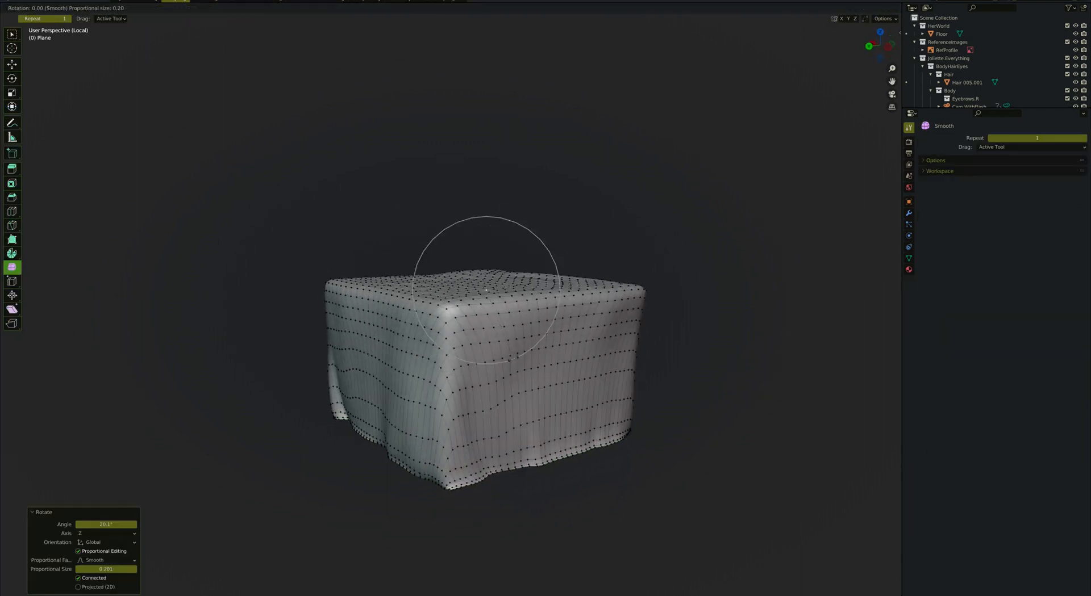
scroll(517, 357, up, 5)
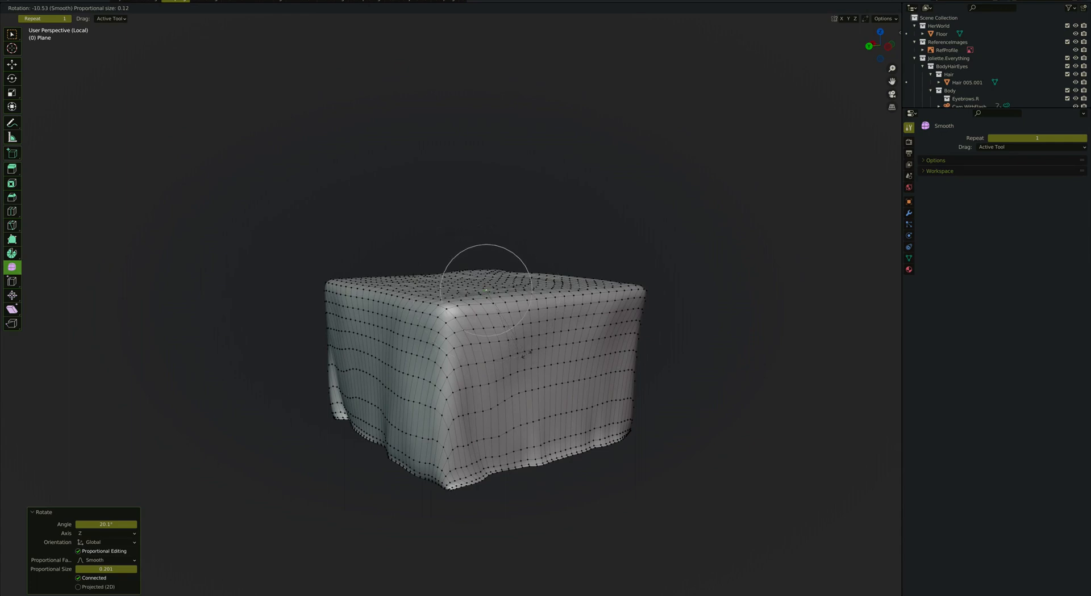
click(522, 357)
key(g)
click(526, 356)
click(524, 358)
middle_drag(526, 356, 525, 358)
scroll(525, 357, down, 1)
key(ctrl+Tab)
scroll(524, 357, down, 1)
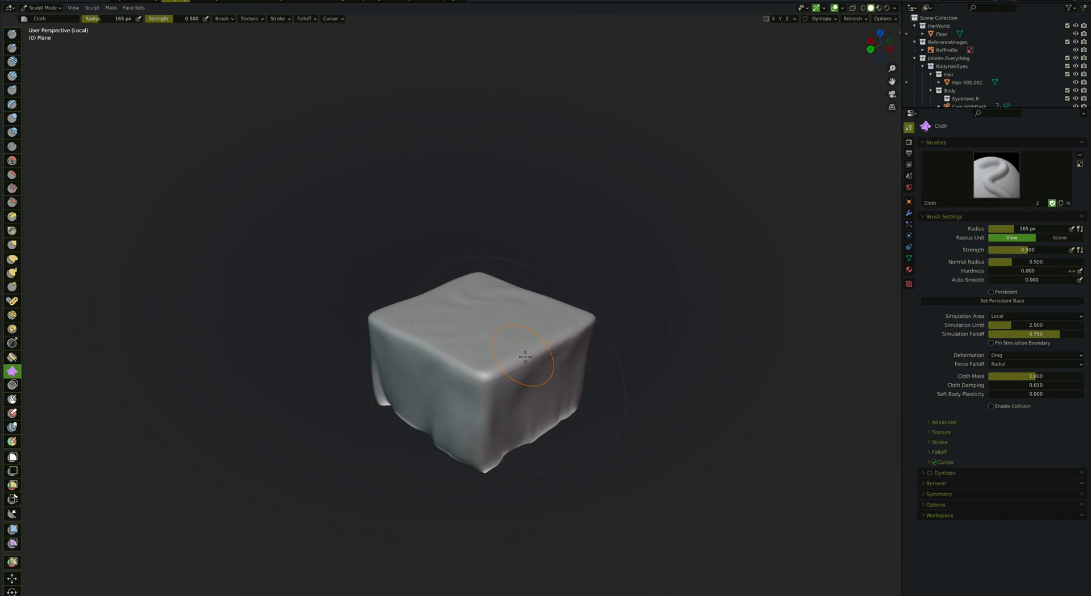
End the cover's isolation and go back to the full scene layout in Object Mode.
key(KP_Divide)
scroll(495, 278, up, 3)
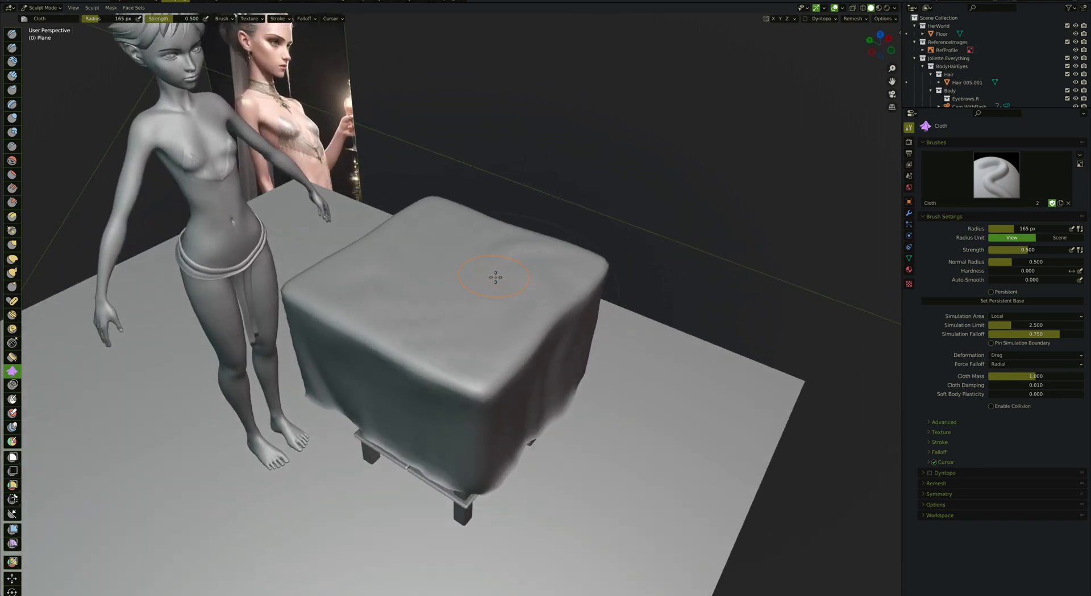
scroll(495, 277, up, 1)
middle_drag(495, 277, 501, 277)
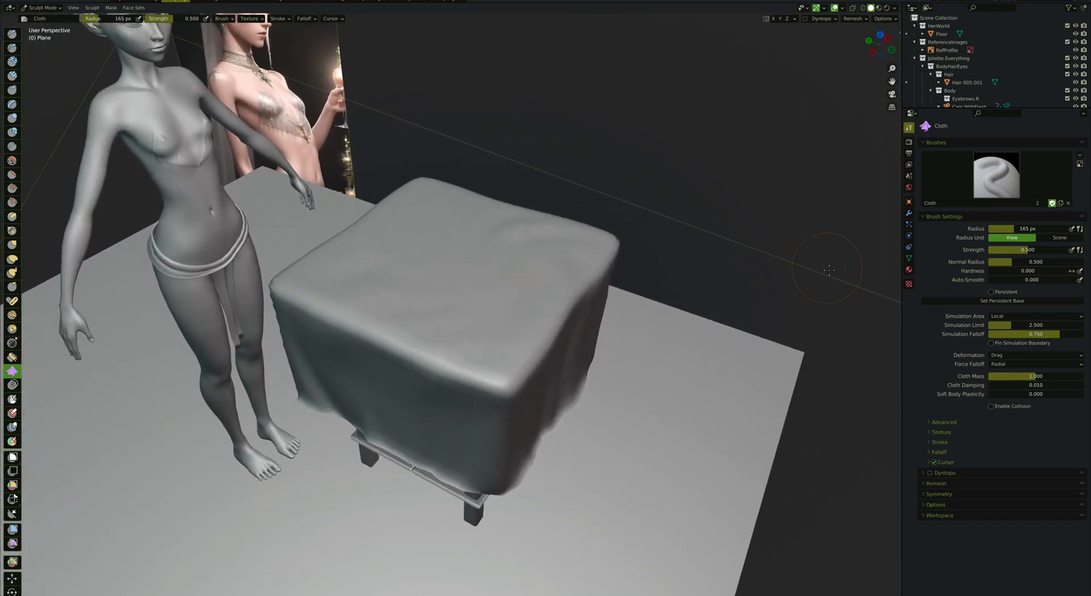
click(909, 271)
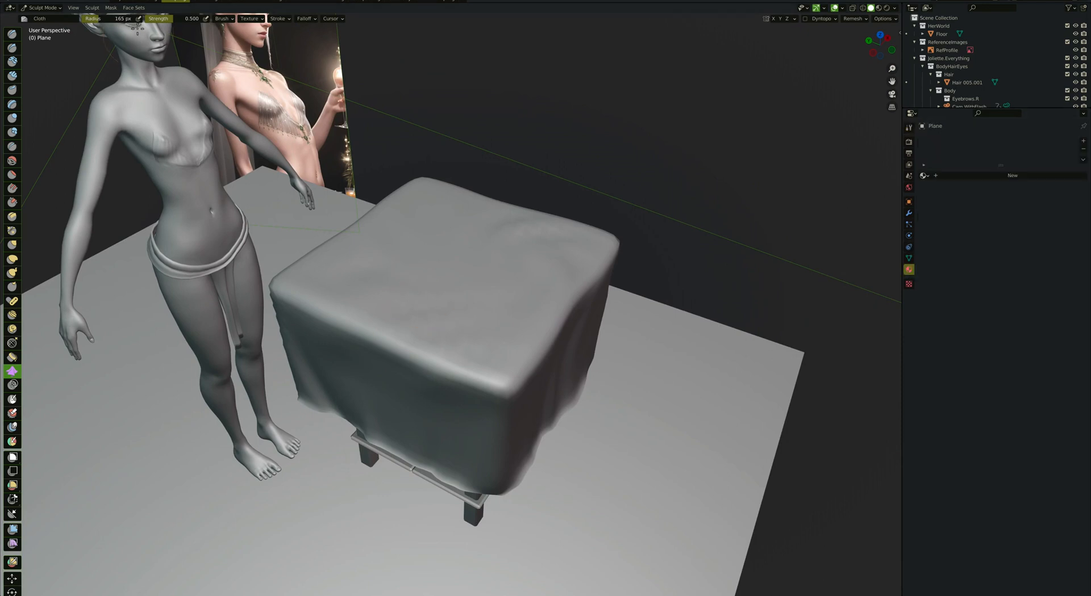
click(126, 2)
scroll(415, 215, down, 2)
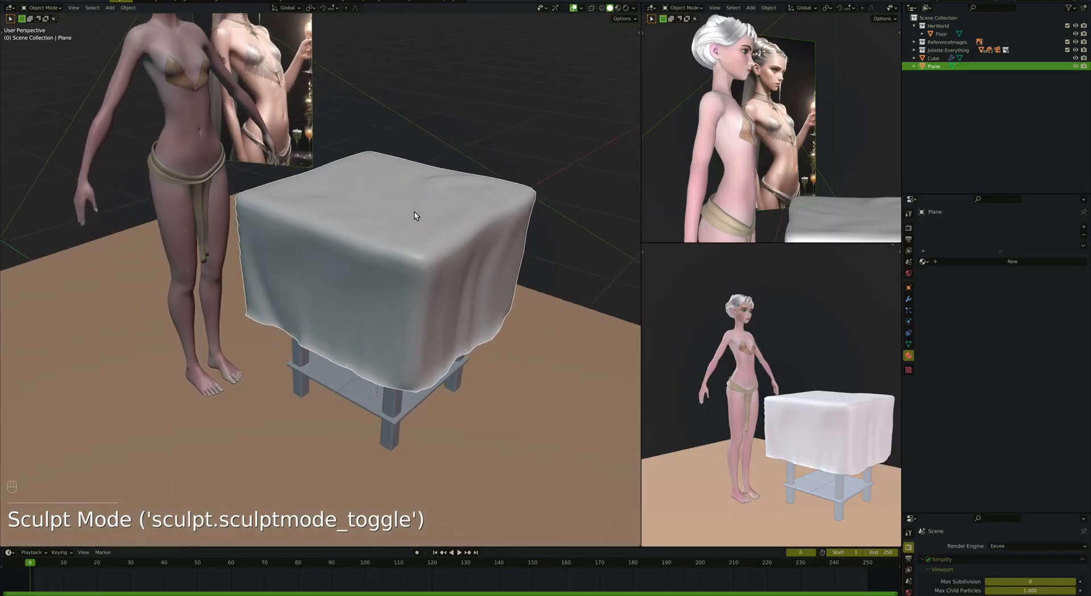
middle_drag(414, 213, 413, 217)
Assign the existing VC-ClothWithGlitters material to the cover and switch the main viewport to Material Preview shading.
click(909, 273)
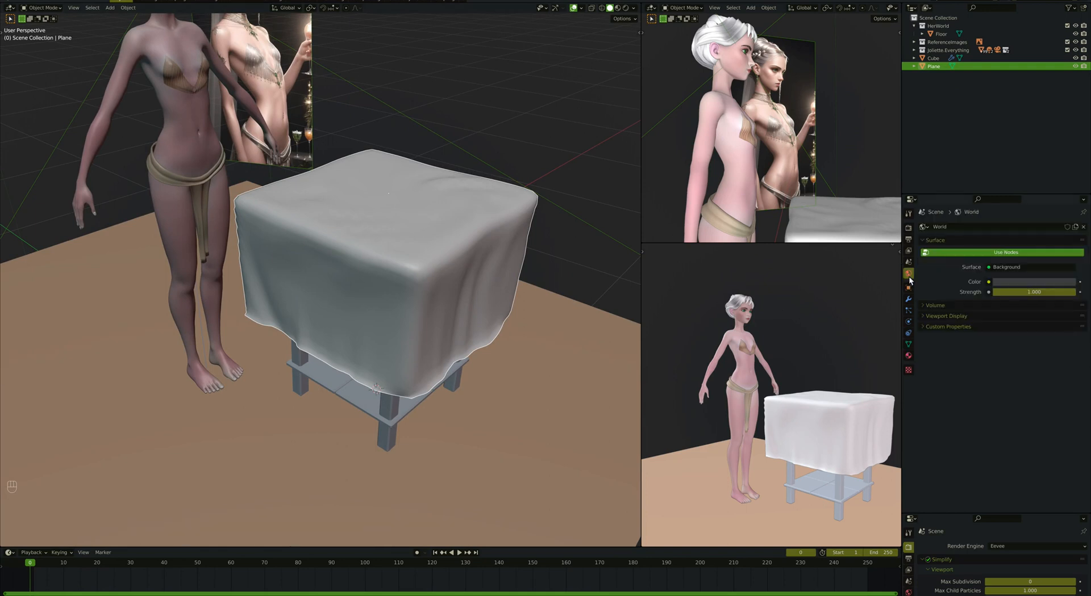
click(908, 356)
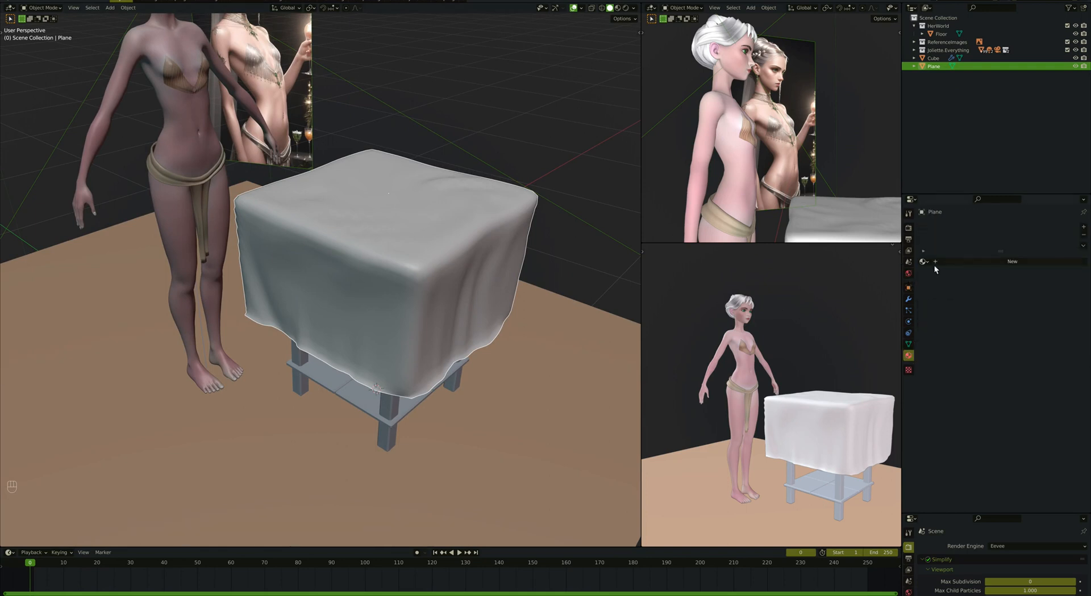
click(925, 262)
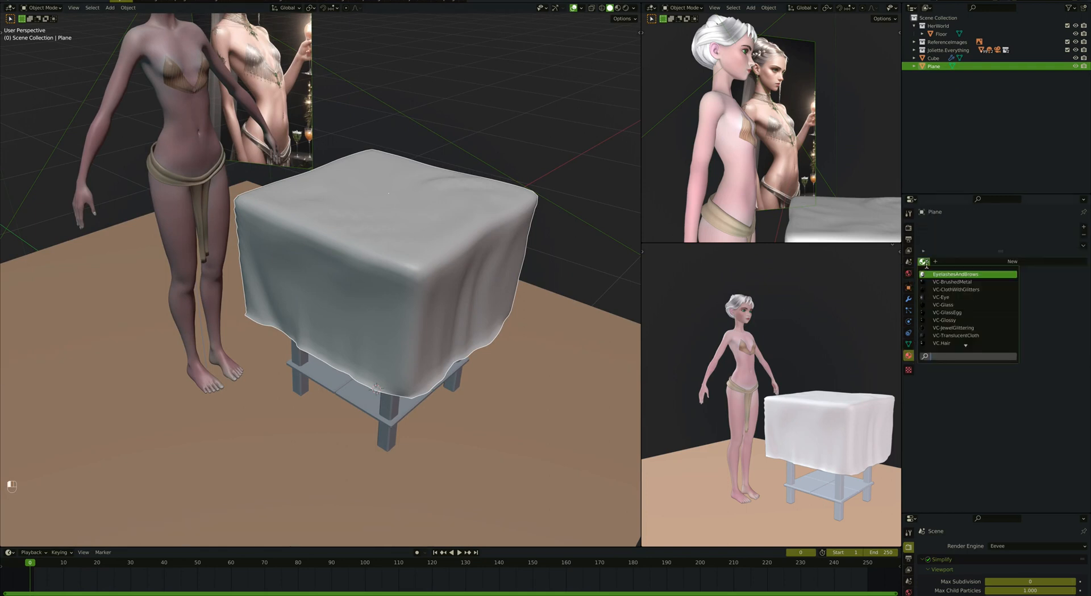
click(946, 290)
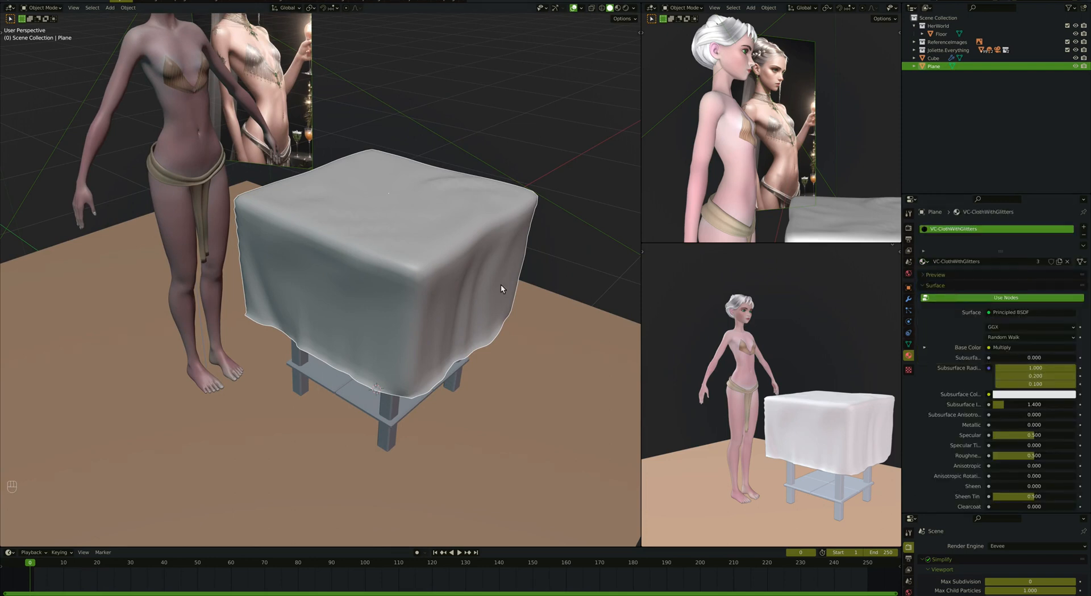
key(z)
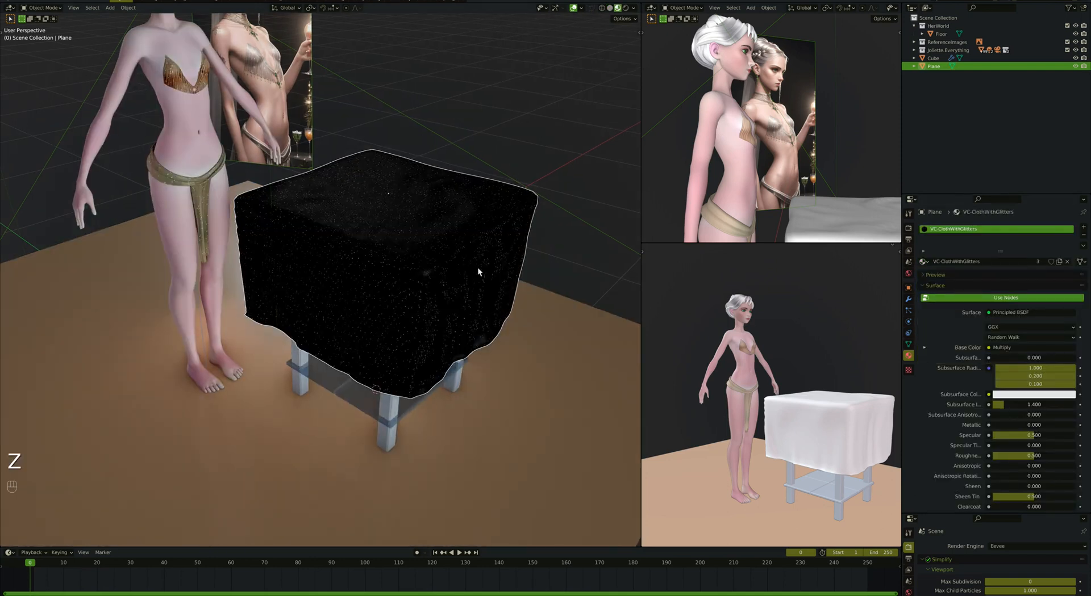
Enter Vertex Paint mode and fill the whole cover with the current pale blue-grey colour.
key(ctrl+Tab)
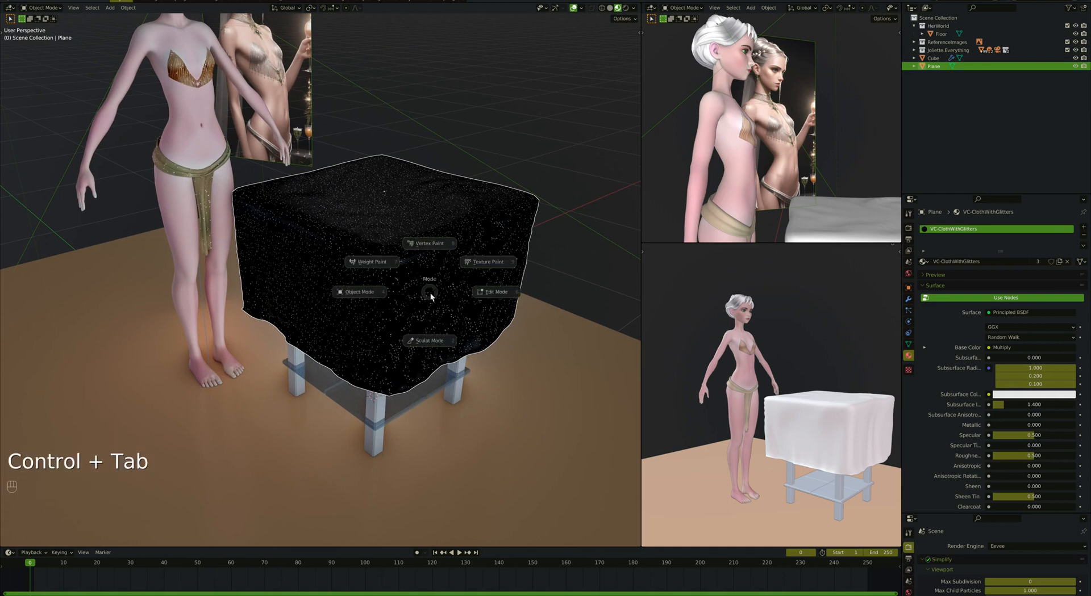
click(429, 244)
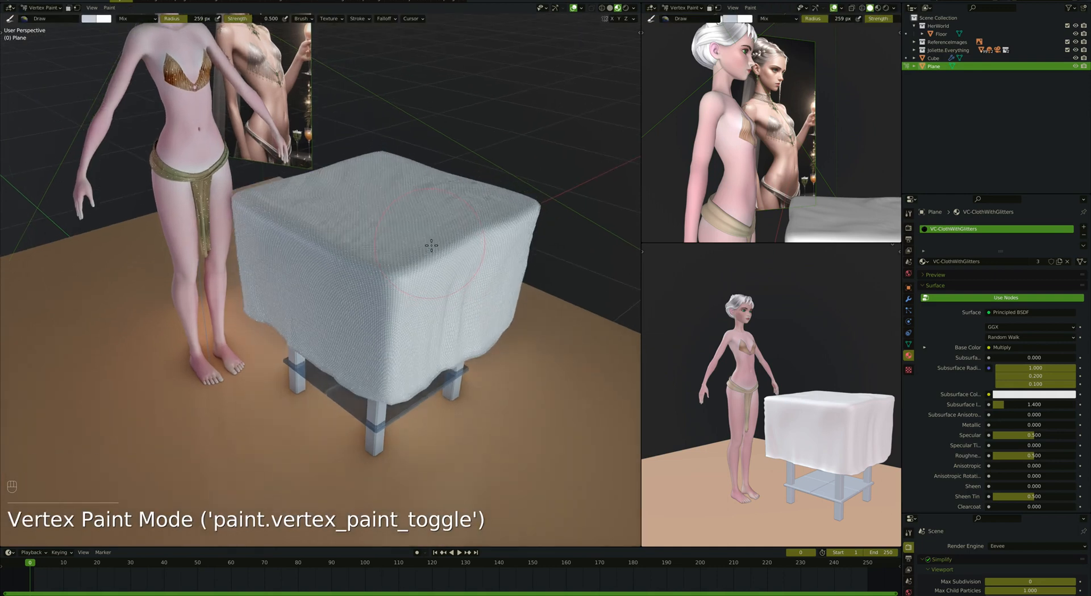
key(shift+k)
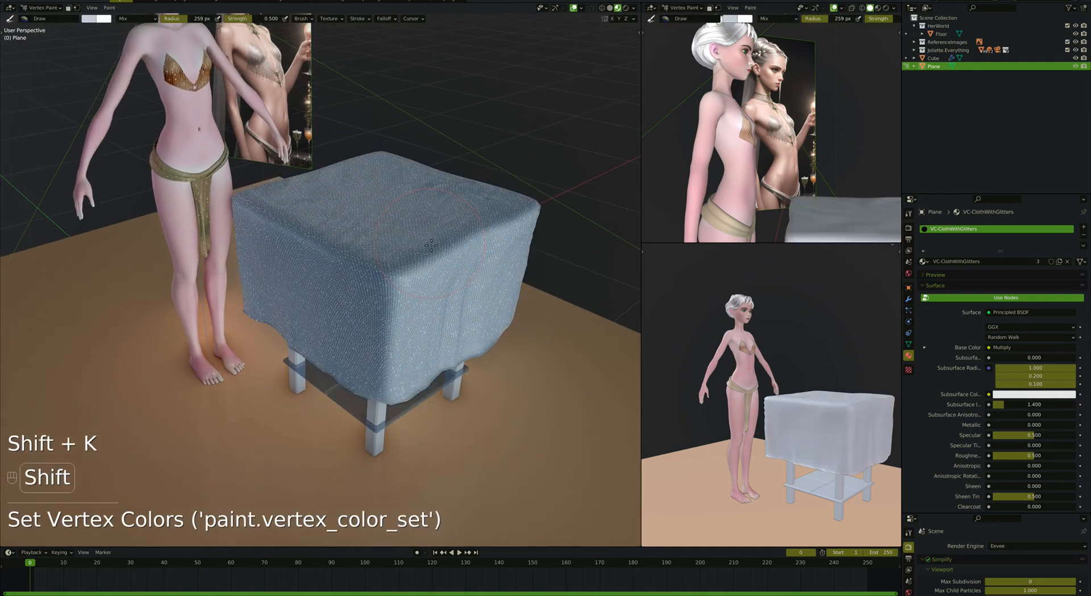
Darken the paint colour to a medium blue-grey and fill the whole cover's vertex colours with it.
right_click(366, 236)
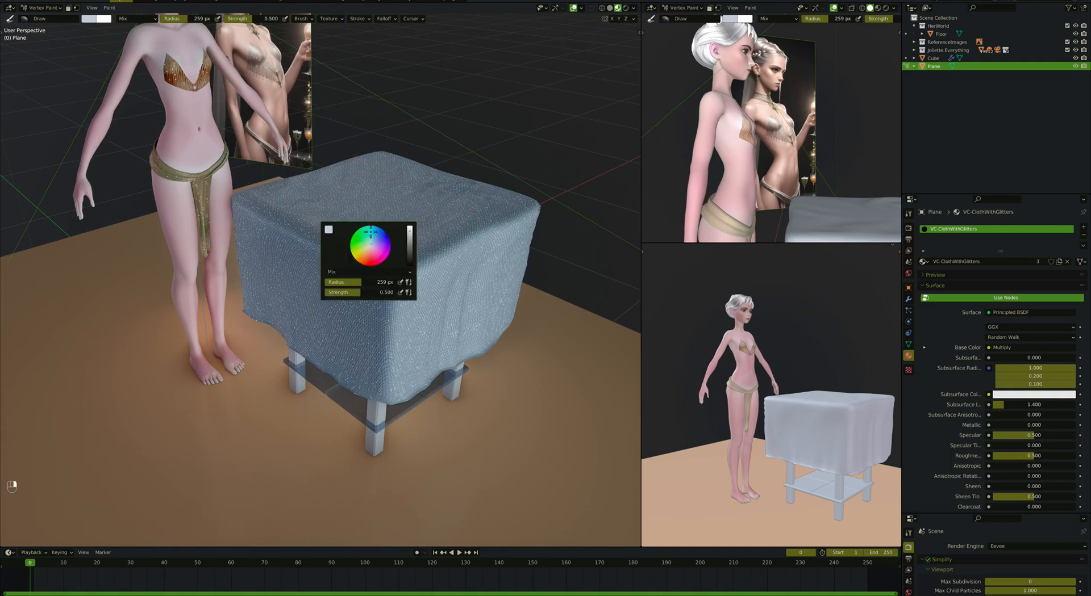
click(412, 241)
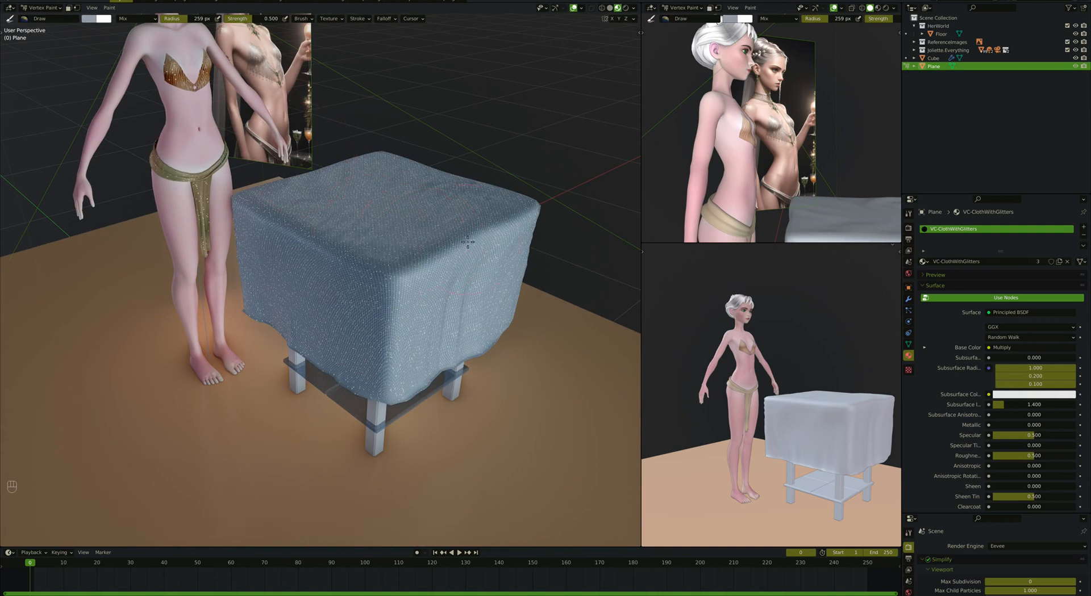
key(shift+k)
middle_drag(468, 242, 402, 261)
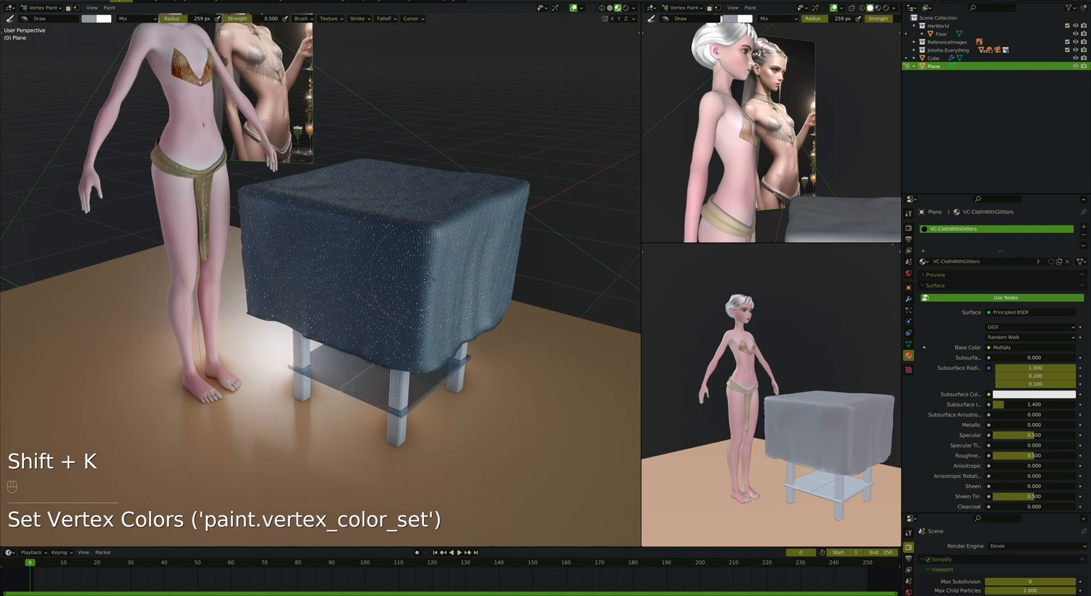
Return the main viewport to Solid shading and inspect the glittery cover up close in Material Preview in a secondary viewport.
key(z)
key(z)
super+middle_drag(774, 454, 801, 426)
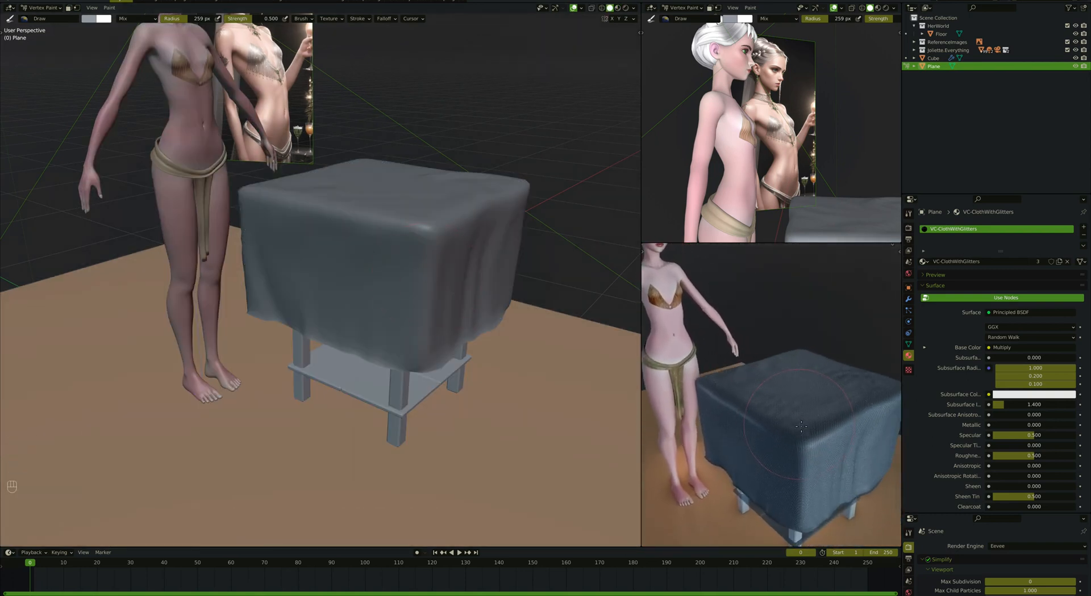
middle_drag(472, 213, 463, 222)
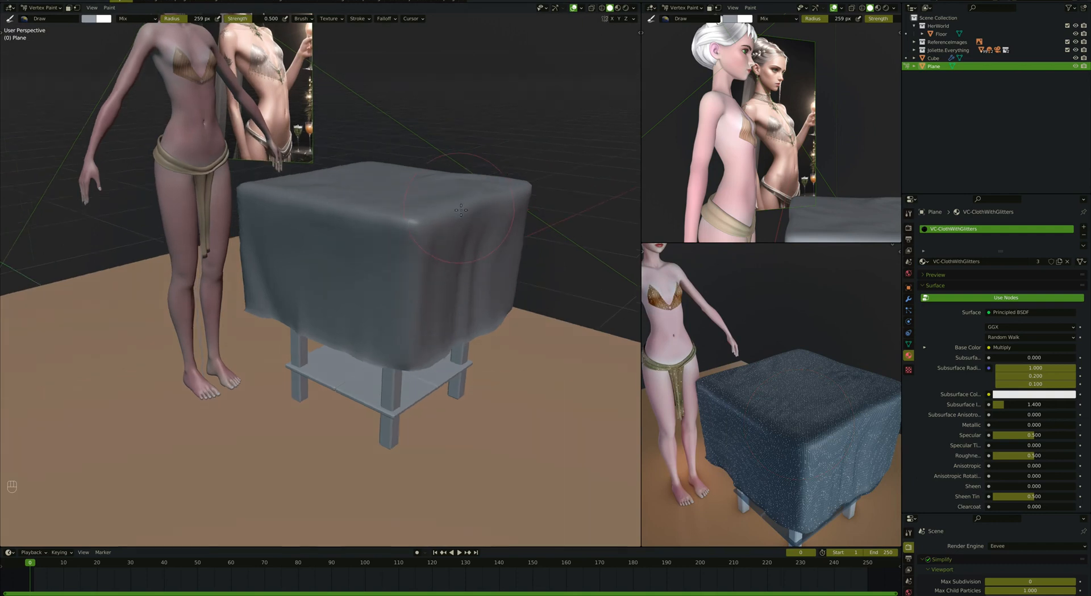
Leave Vertex Paint for Object Mode and parent the cloth cover to the table.
key(ctrl+Tab)
click(363, 343)
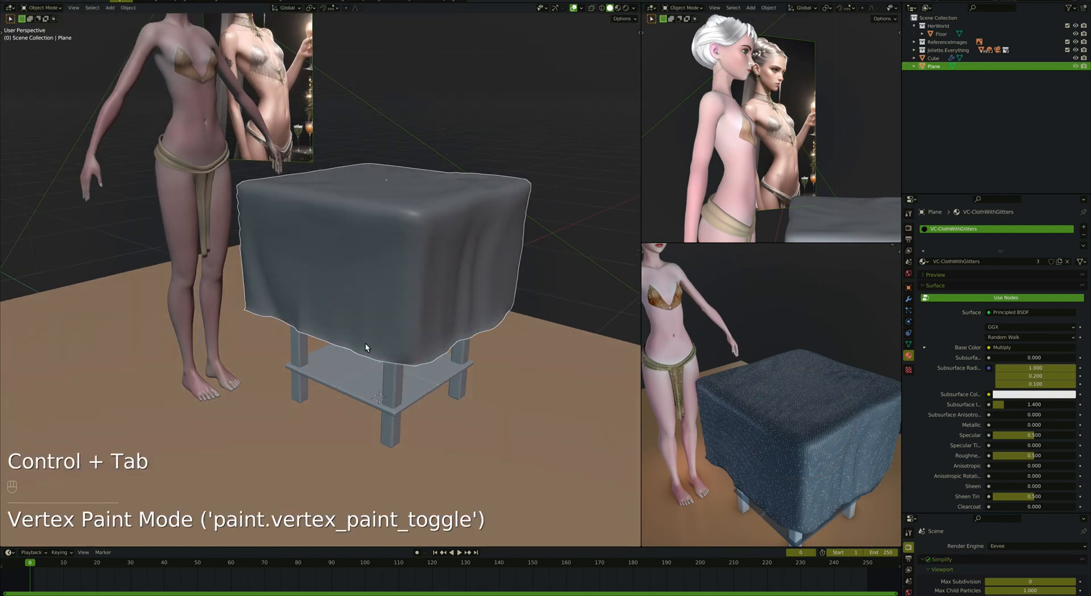
key(z)
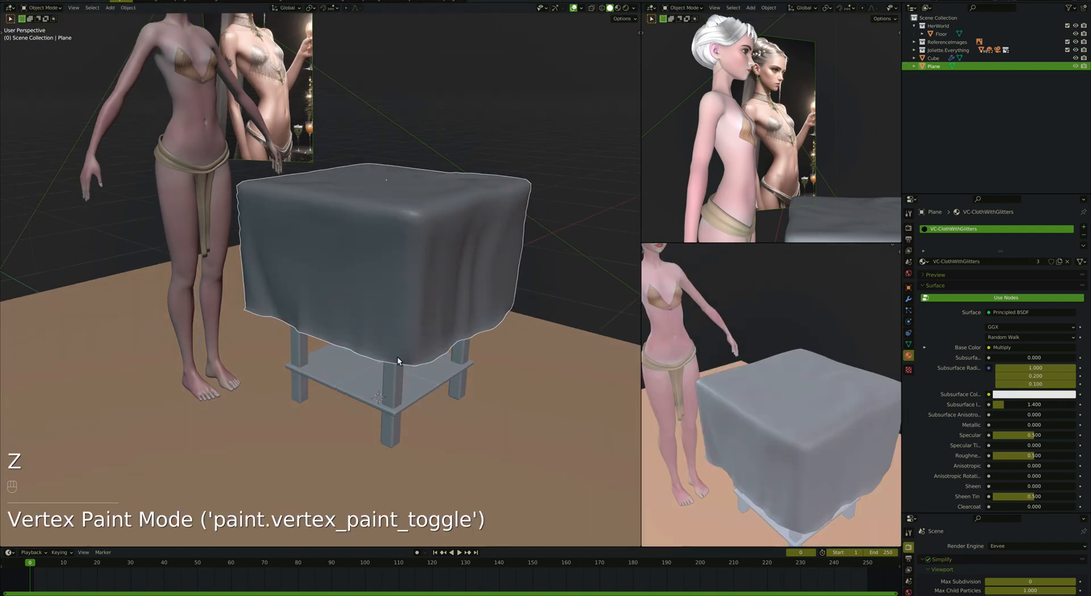
shift+click(397, 386)
key(super+p)
click(398, 387)
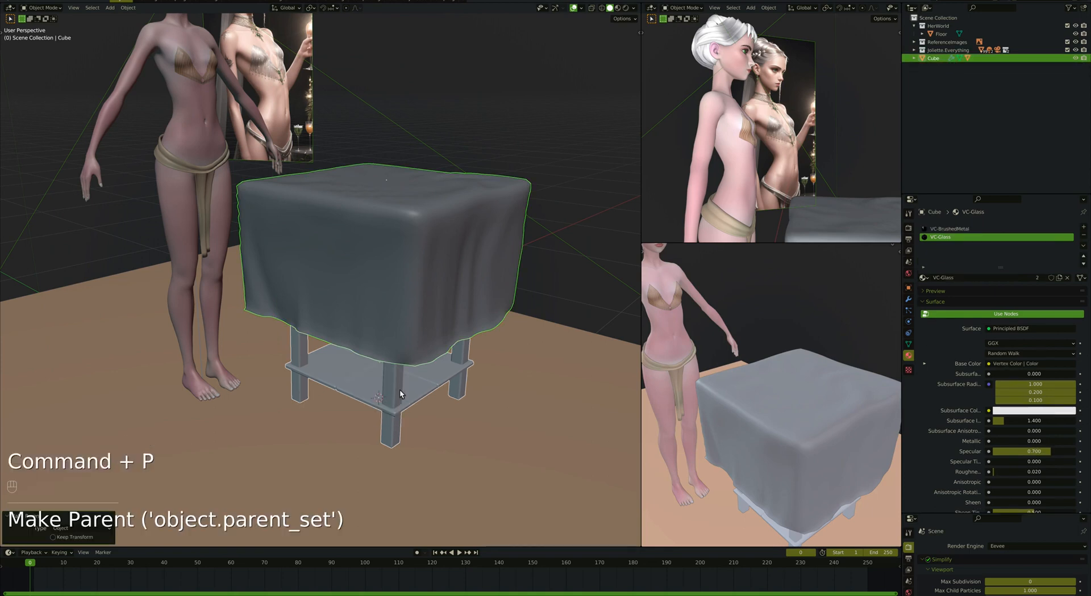
Move the table with its cover about 0.21 m in X and -0.10 m in Y, keeping it at floor height.
click(398, 395)
click(397, 388)
key(g)
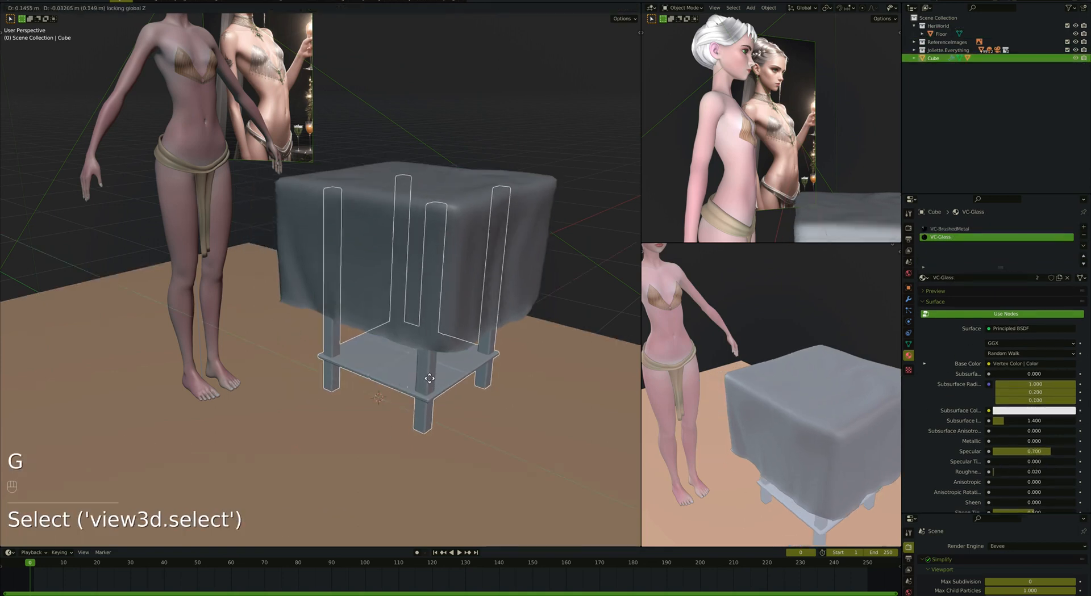
super+scroll(462, 412, down, 3)
key(g)
key(shift+z)
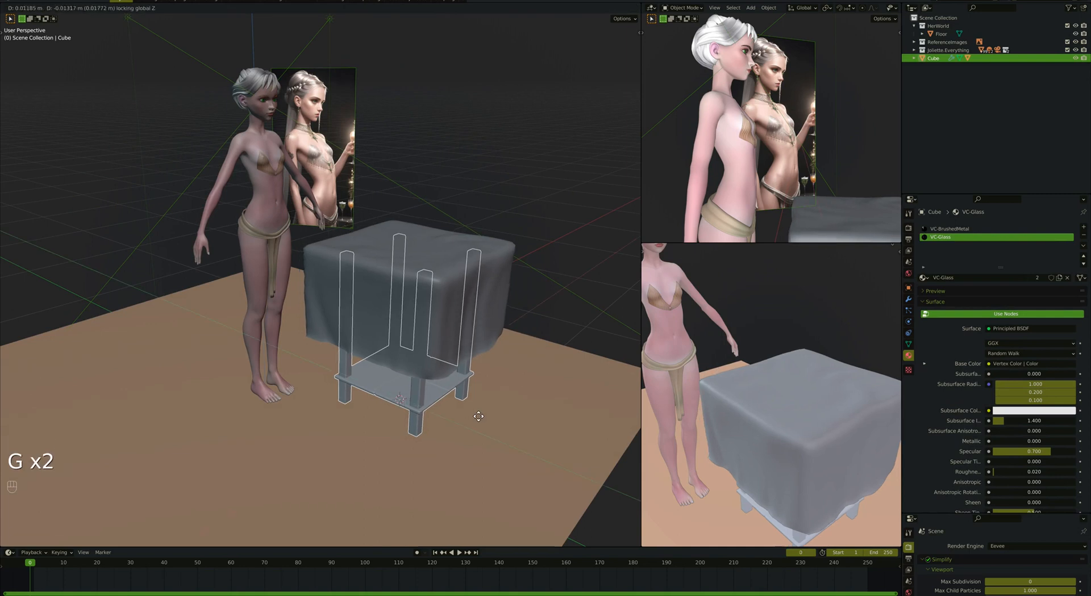
click(503, 404)
Check the character and the repositioned table together in Rendered shading in the secondary viewport, returning it to Solid shading.
super+scroll(820, 416, down, 4)
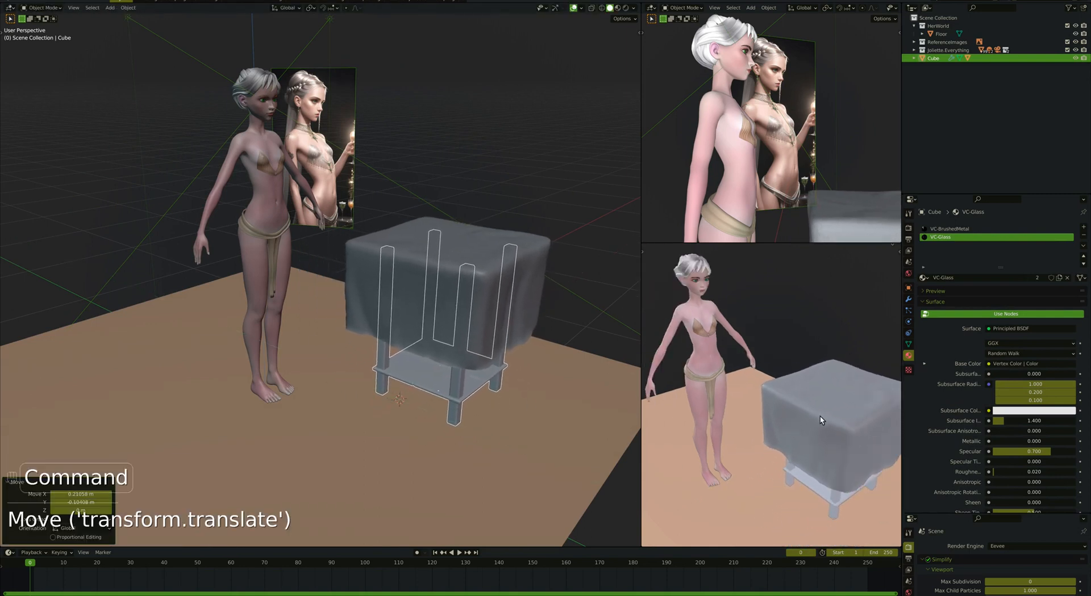
scroll(819, 416, down, 3)
key(z)
key(8)
key(z)
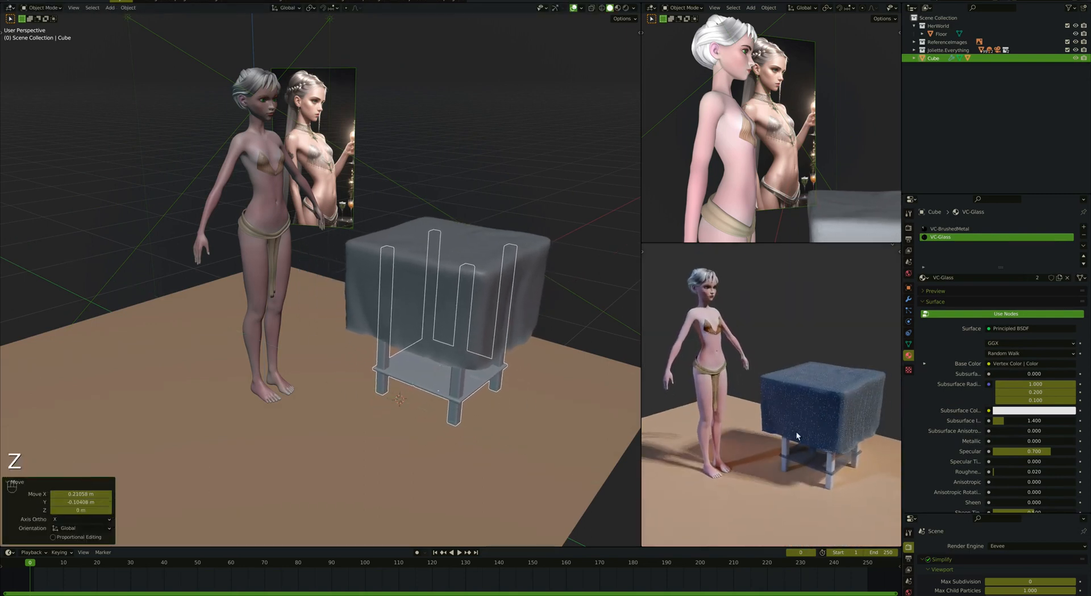
click(796, 432)
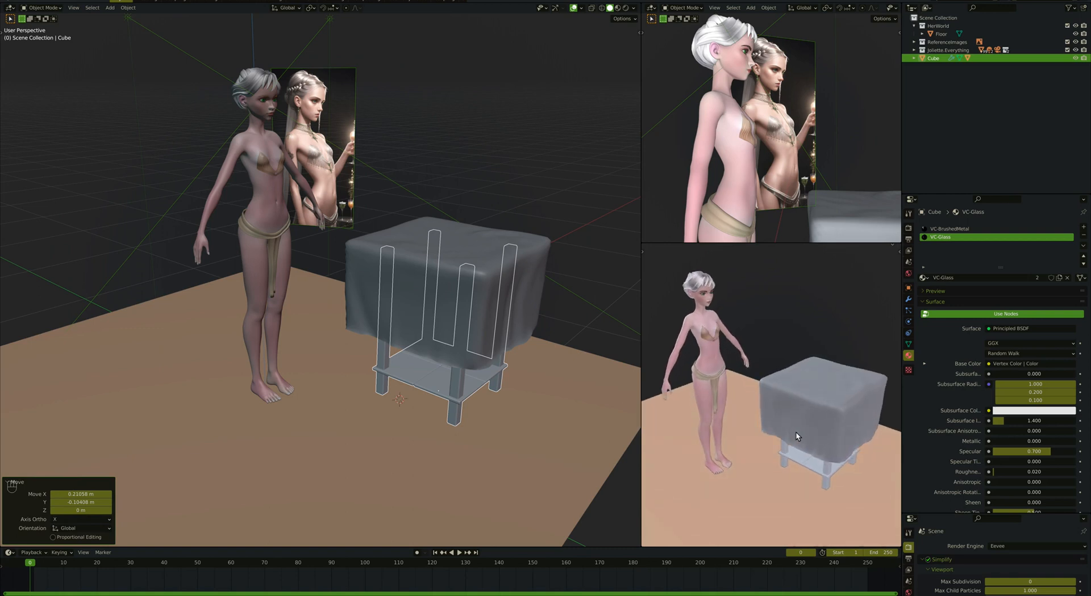
Move the table and its cover into the HerWorld collection and check the grouping by toggling that collection off and on.
shift+click(453, 339)
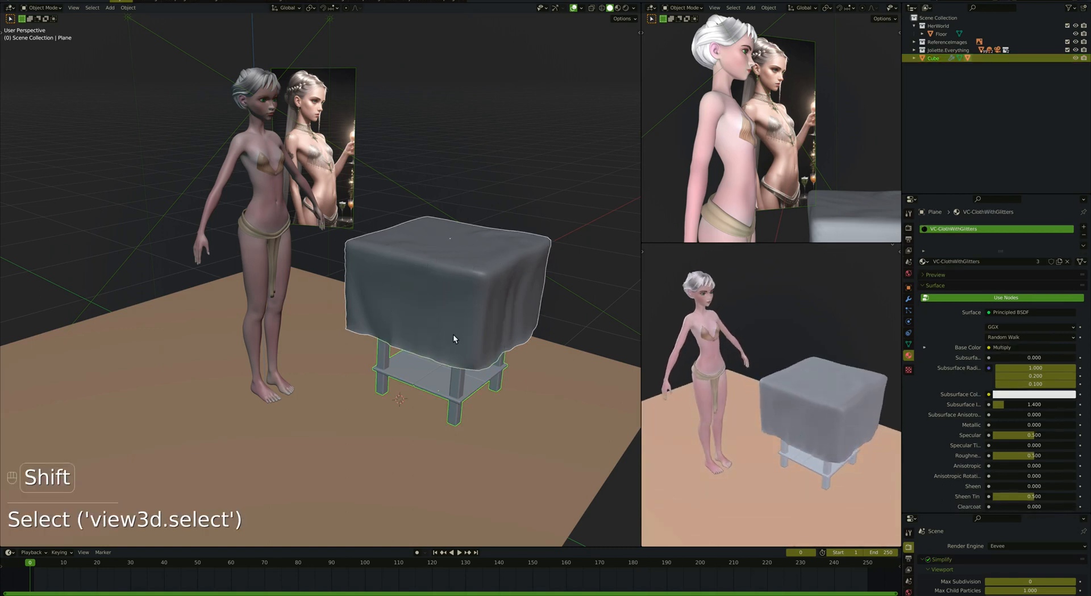
key(m)
key(Up)
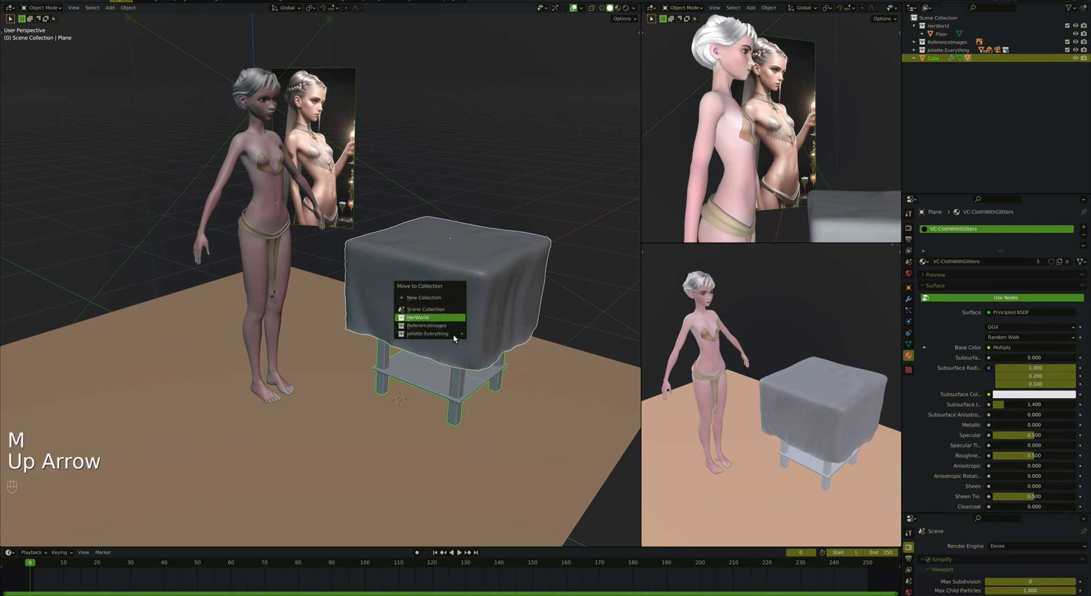
key(Return)
key(alt+a)
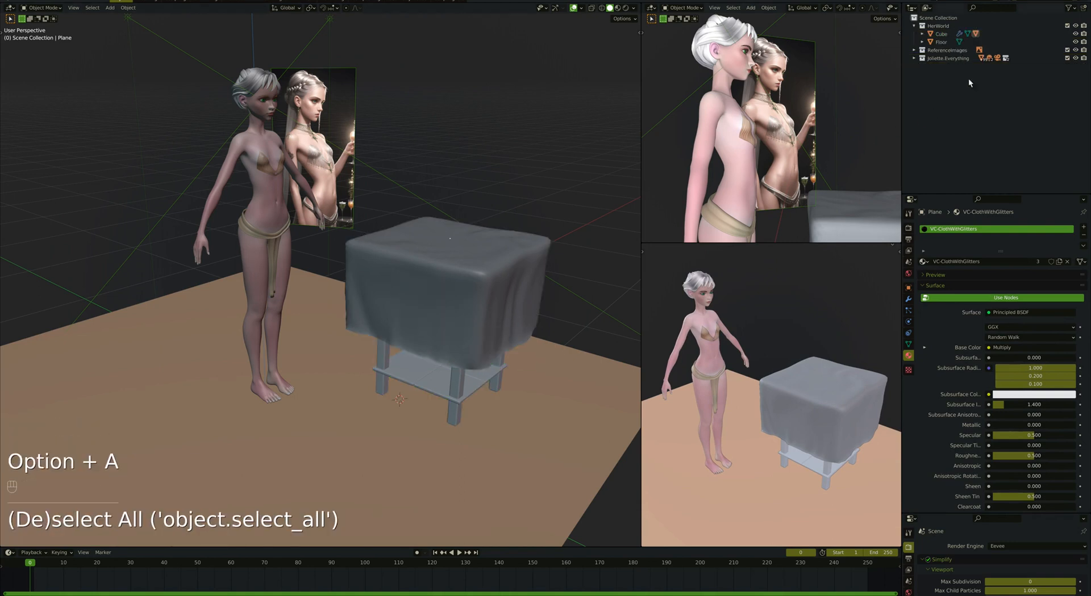
click(1067, 26)
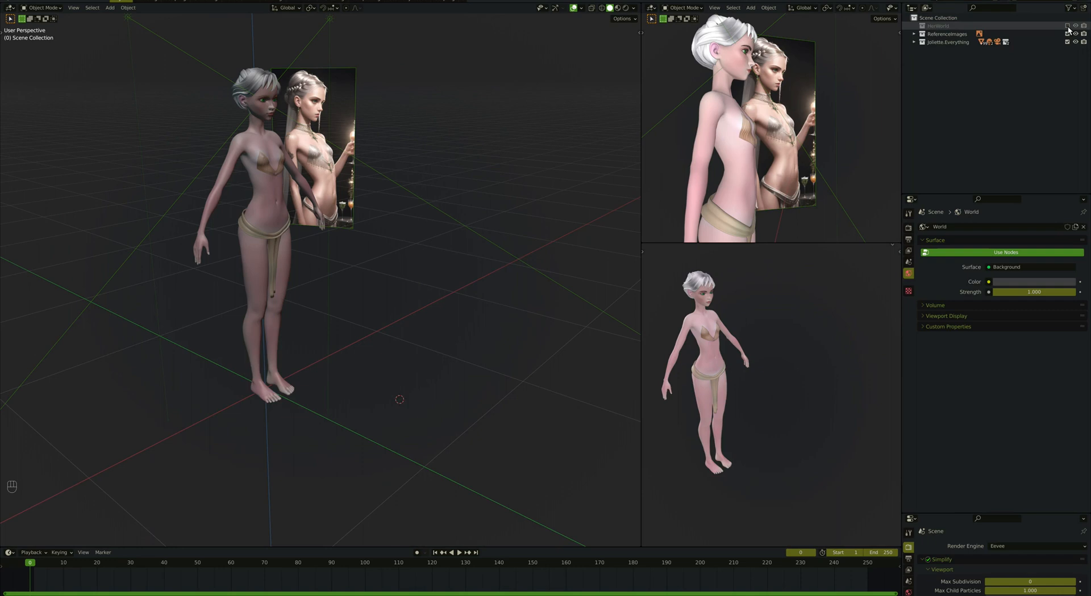
click(1067, 25)
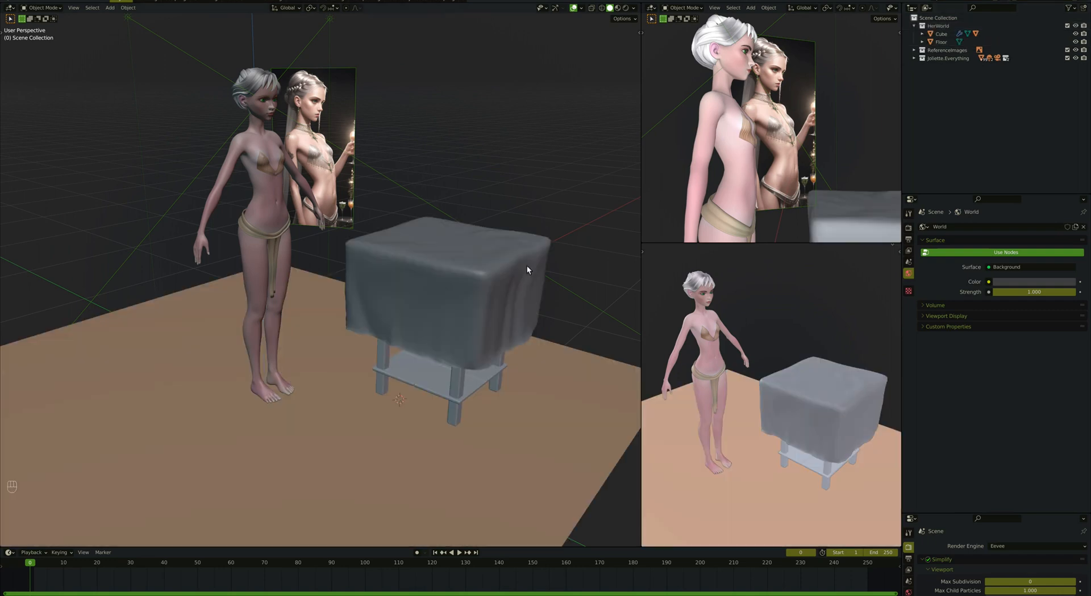
Rename the table object Cube to TableLegsAndGlass.
double_click(940, 34)
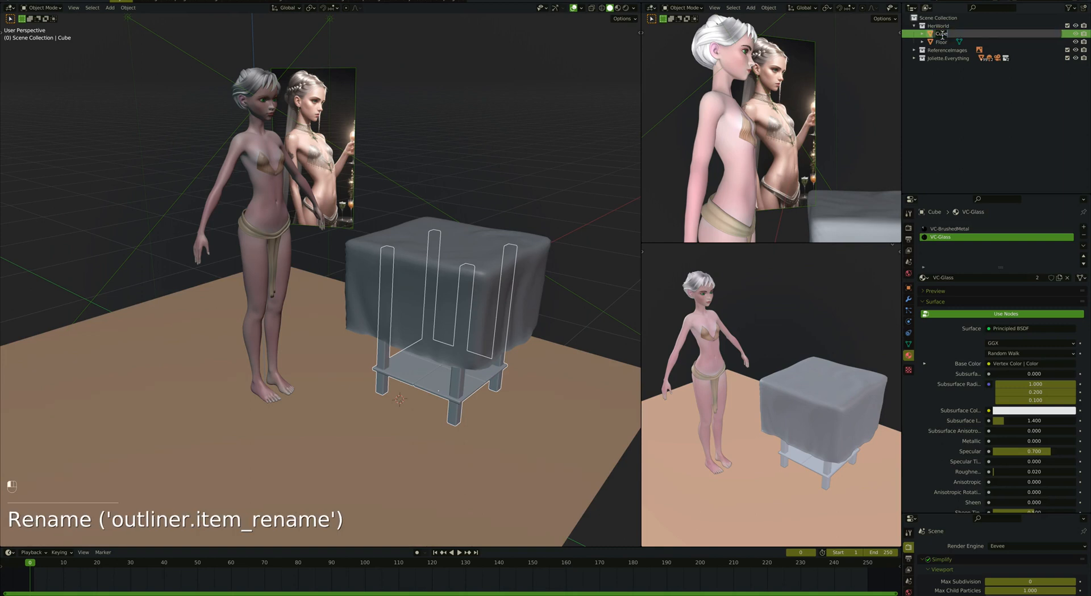
key(BackSpace)
key(BackSpace)
key(BackSpace)
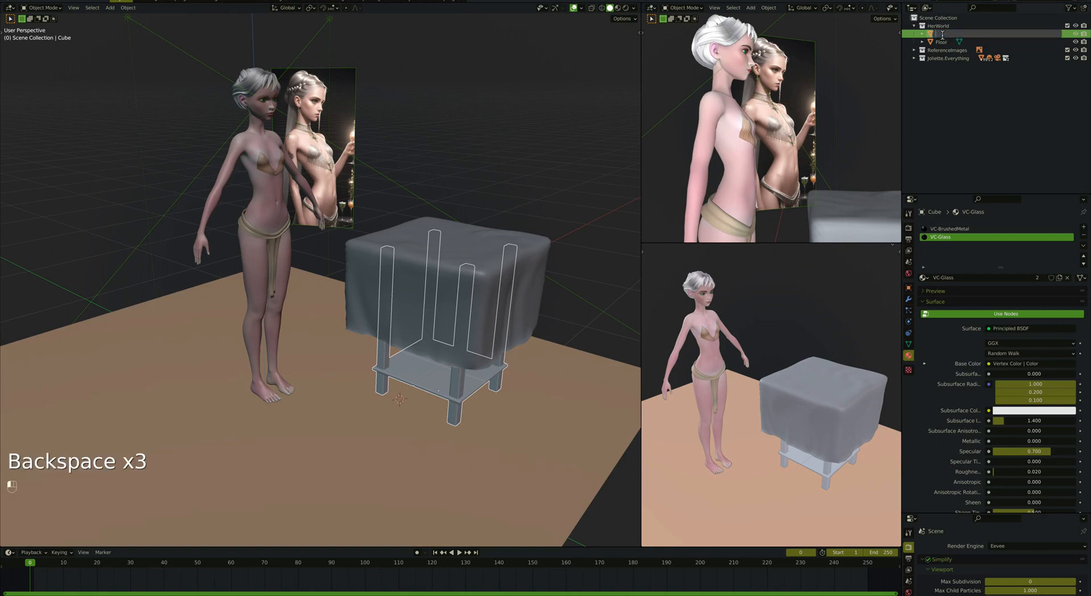
text(TableLegsAndGlass)
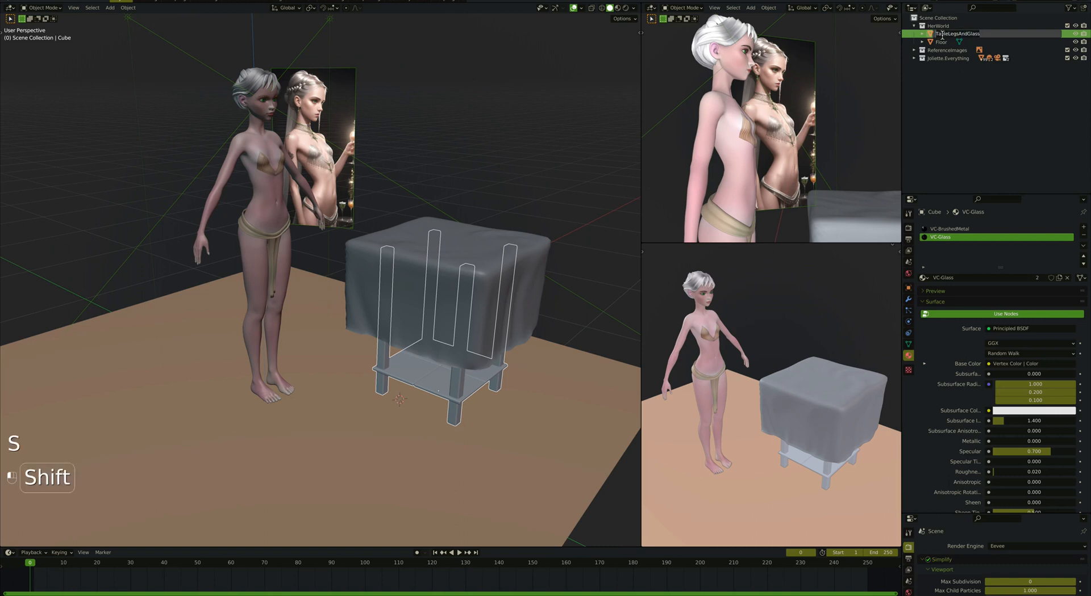
key(Return)
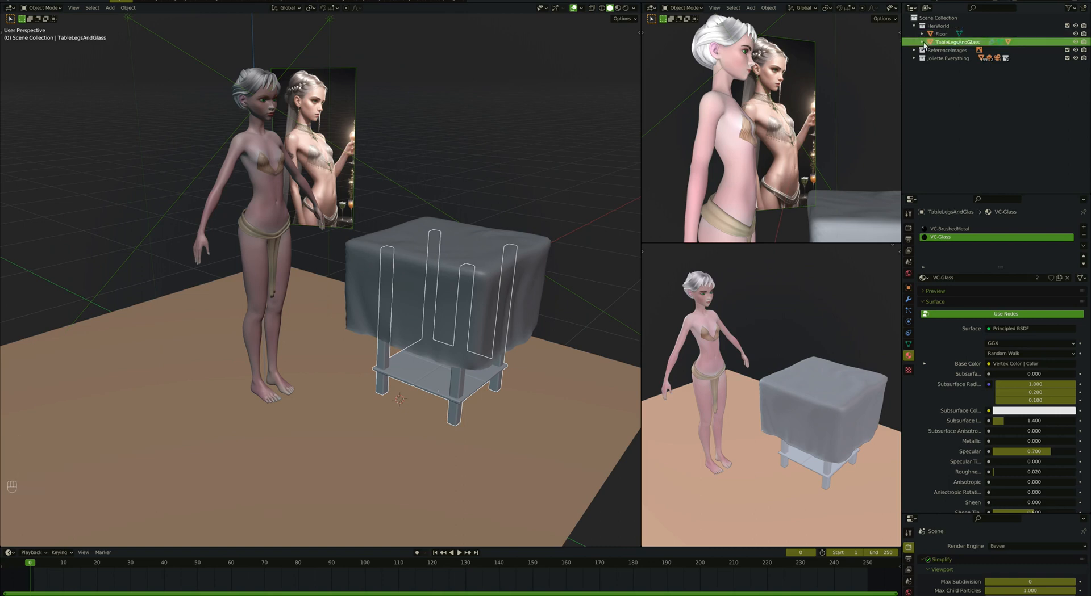
Rename the table's mesh data to TableLegsAndGlass.geom and look at the Floor object's mesh data name.
click(921, 42)
double_click(949, 50)
text(.ge)
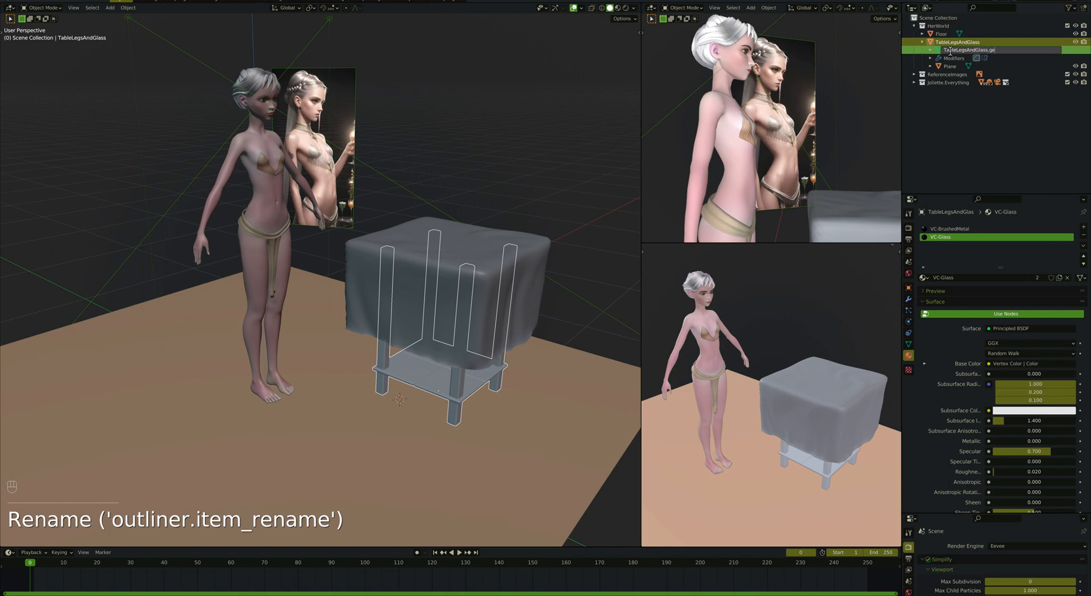
text(o)
key(Return)
click(922, 42)
click(922, 34)
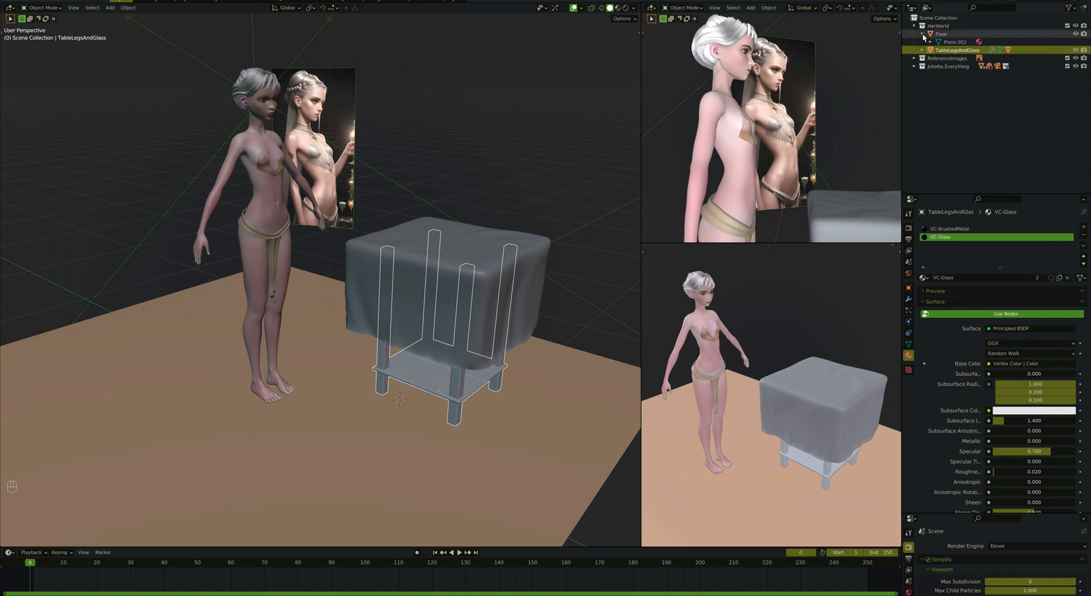
click(922, 35)
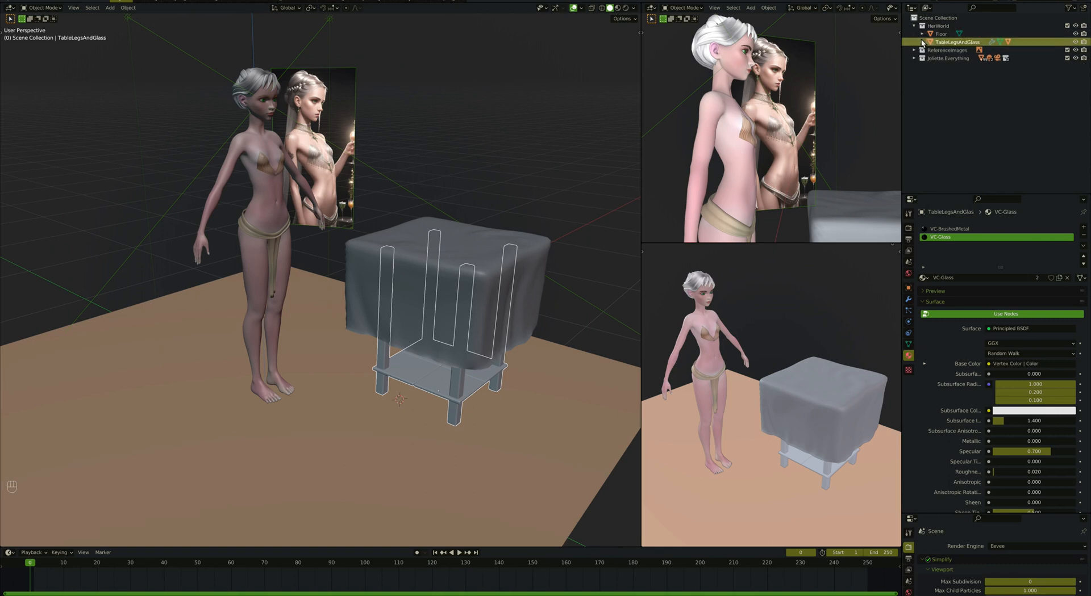
Rename the cloth cover object, parented under TableLegsAndGlass, to TableCloth.
click(484, 254)
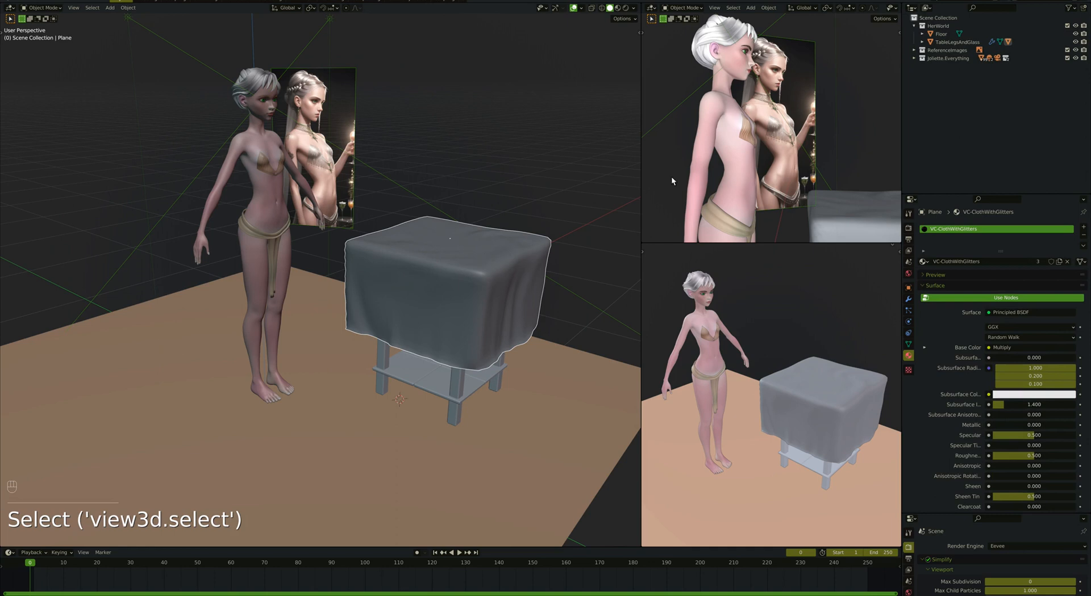
click(922, 42)
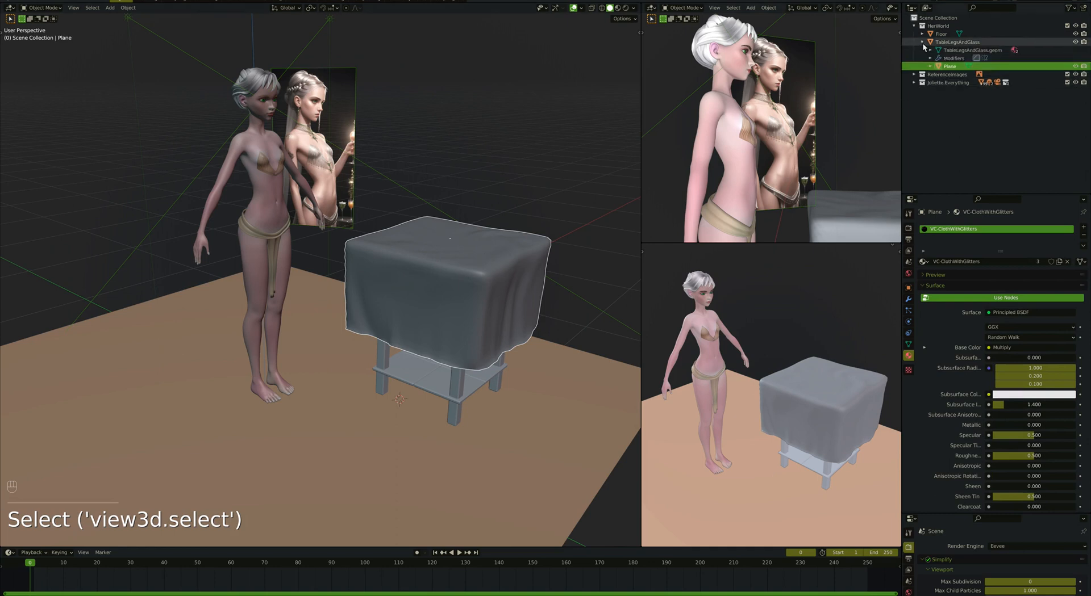
double_click(949, 67)
text(TableCloth)
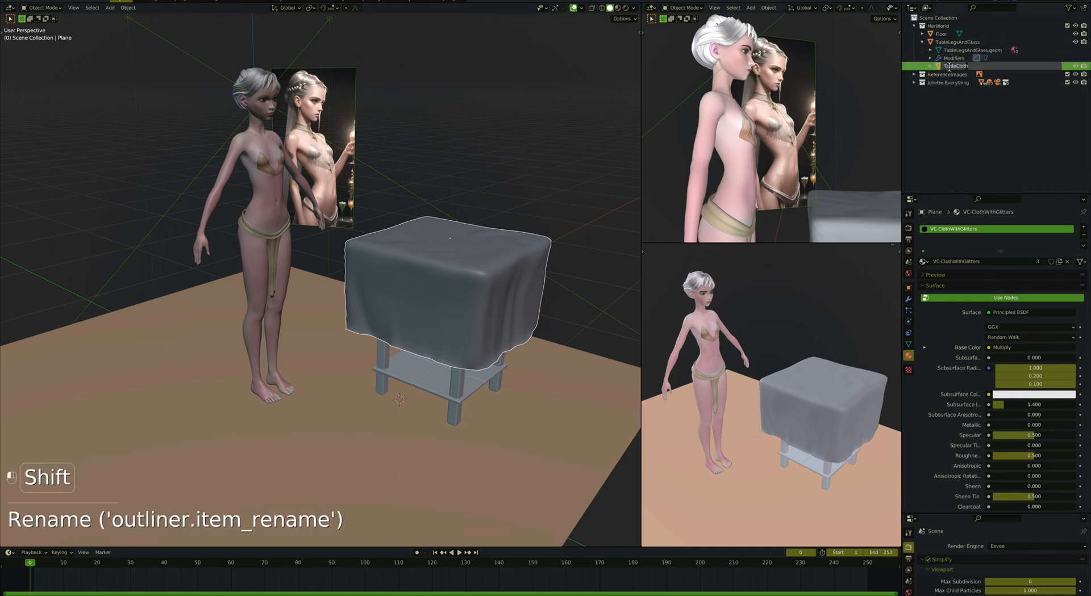
key(Return)
Open the TableCloth mesh data name for editing and collapse the HerWorld collection's hierarchy.
click(930, 67)
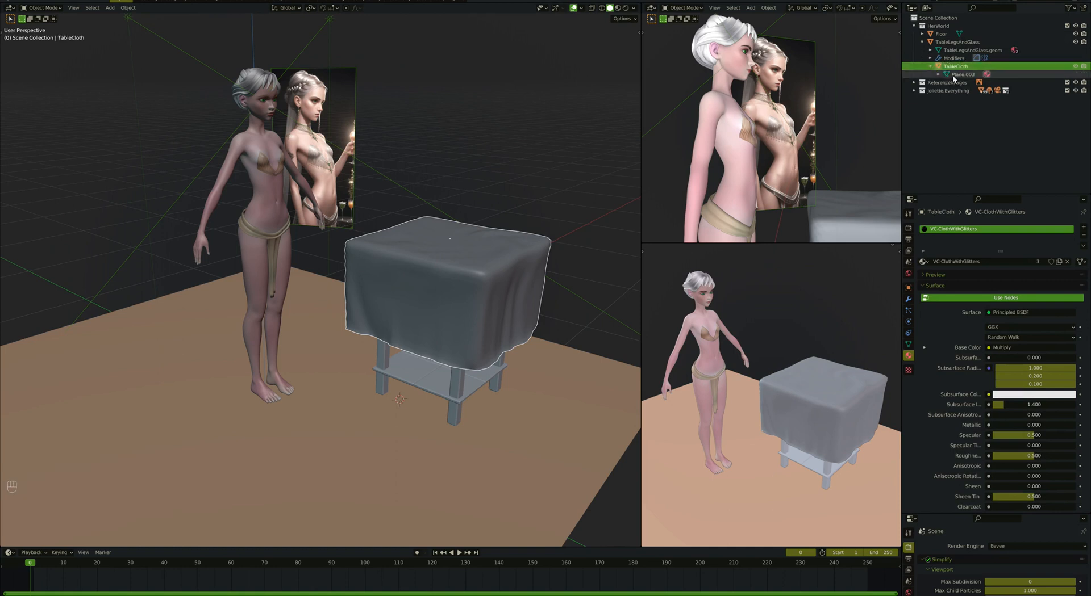
double_click(963, 74)
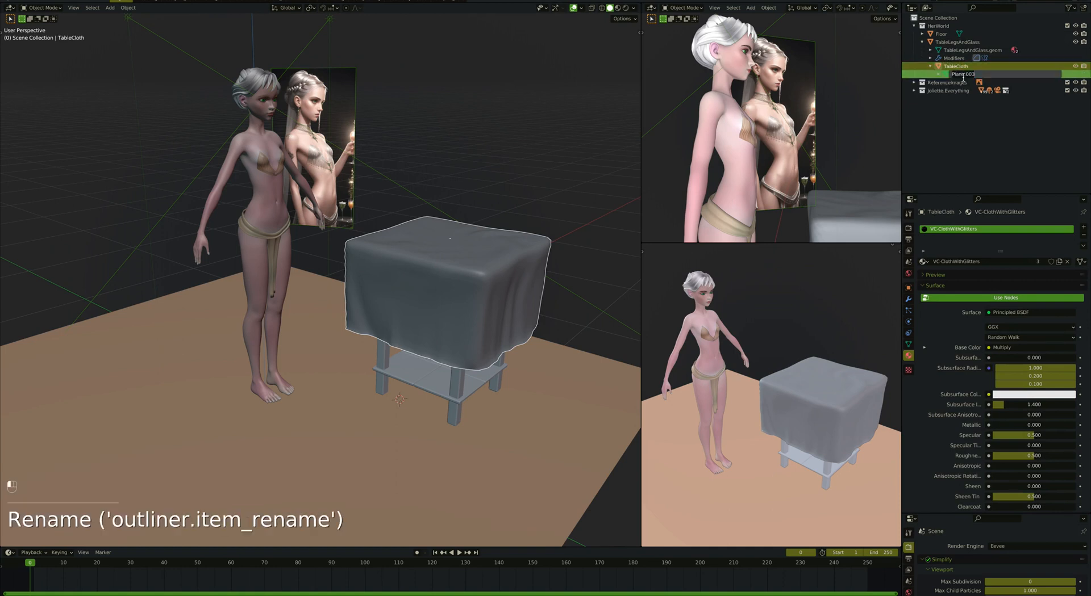
click(930, 67)
click(922, 42)
click(914, 26)
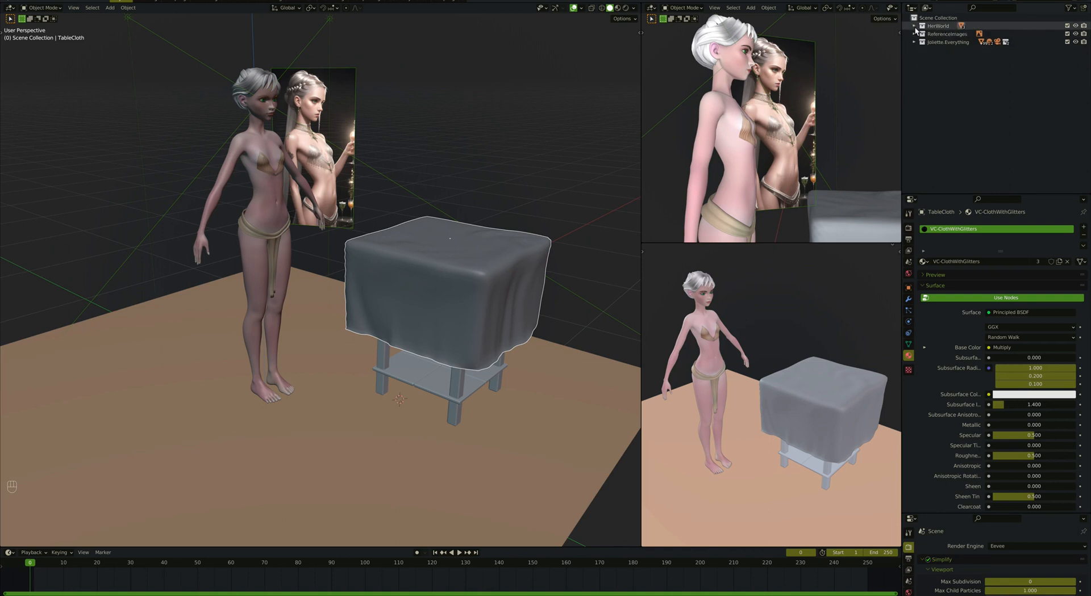
Toggle the HerWorld collection off and back on, and preview the scene in Rendered shading in the secondary viewport.
click(1067, 26)
click(1067, 26)
key(z)
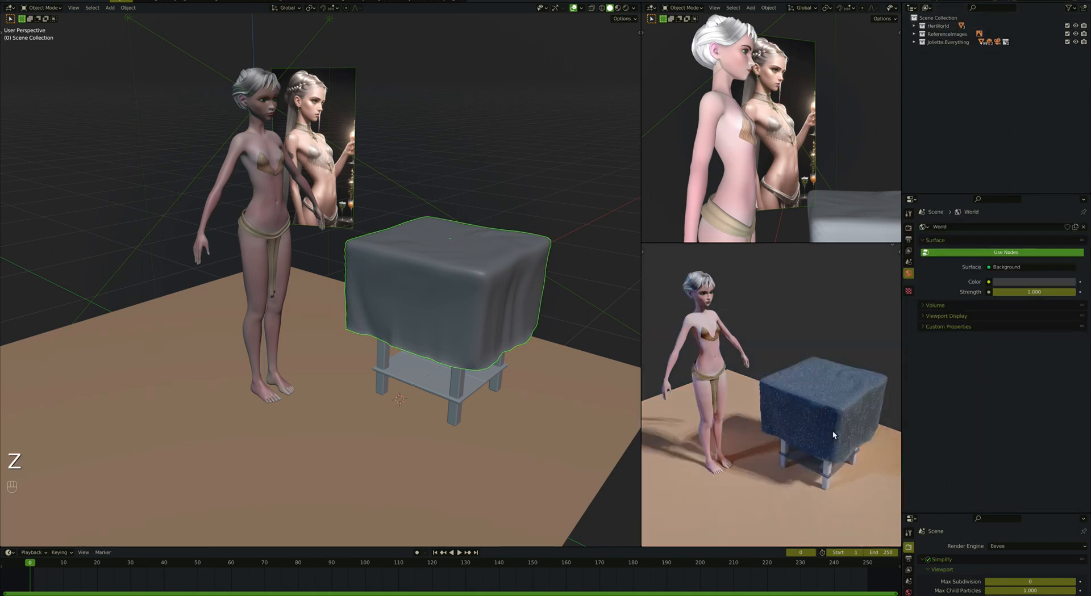